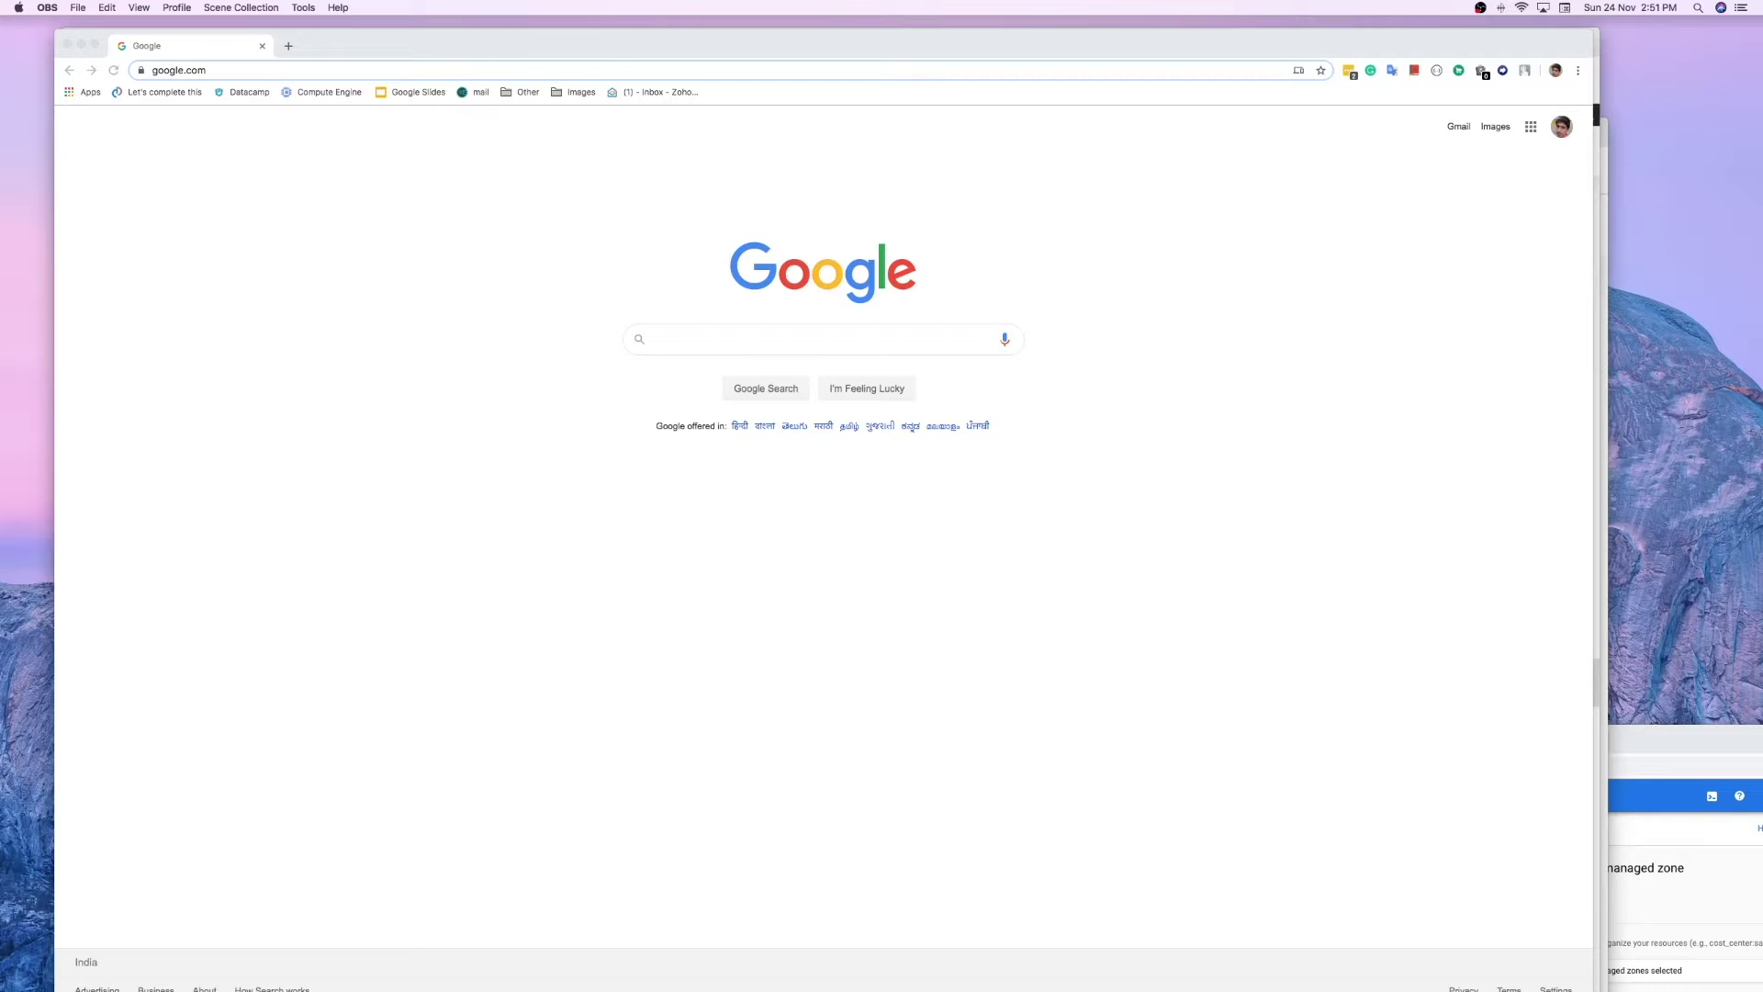
# Step: Open the newtechman.com website in a new browser tab
pyautogui.click(684, 339)
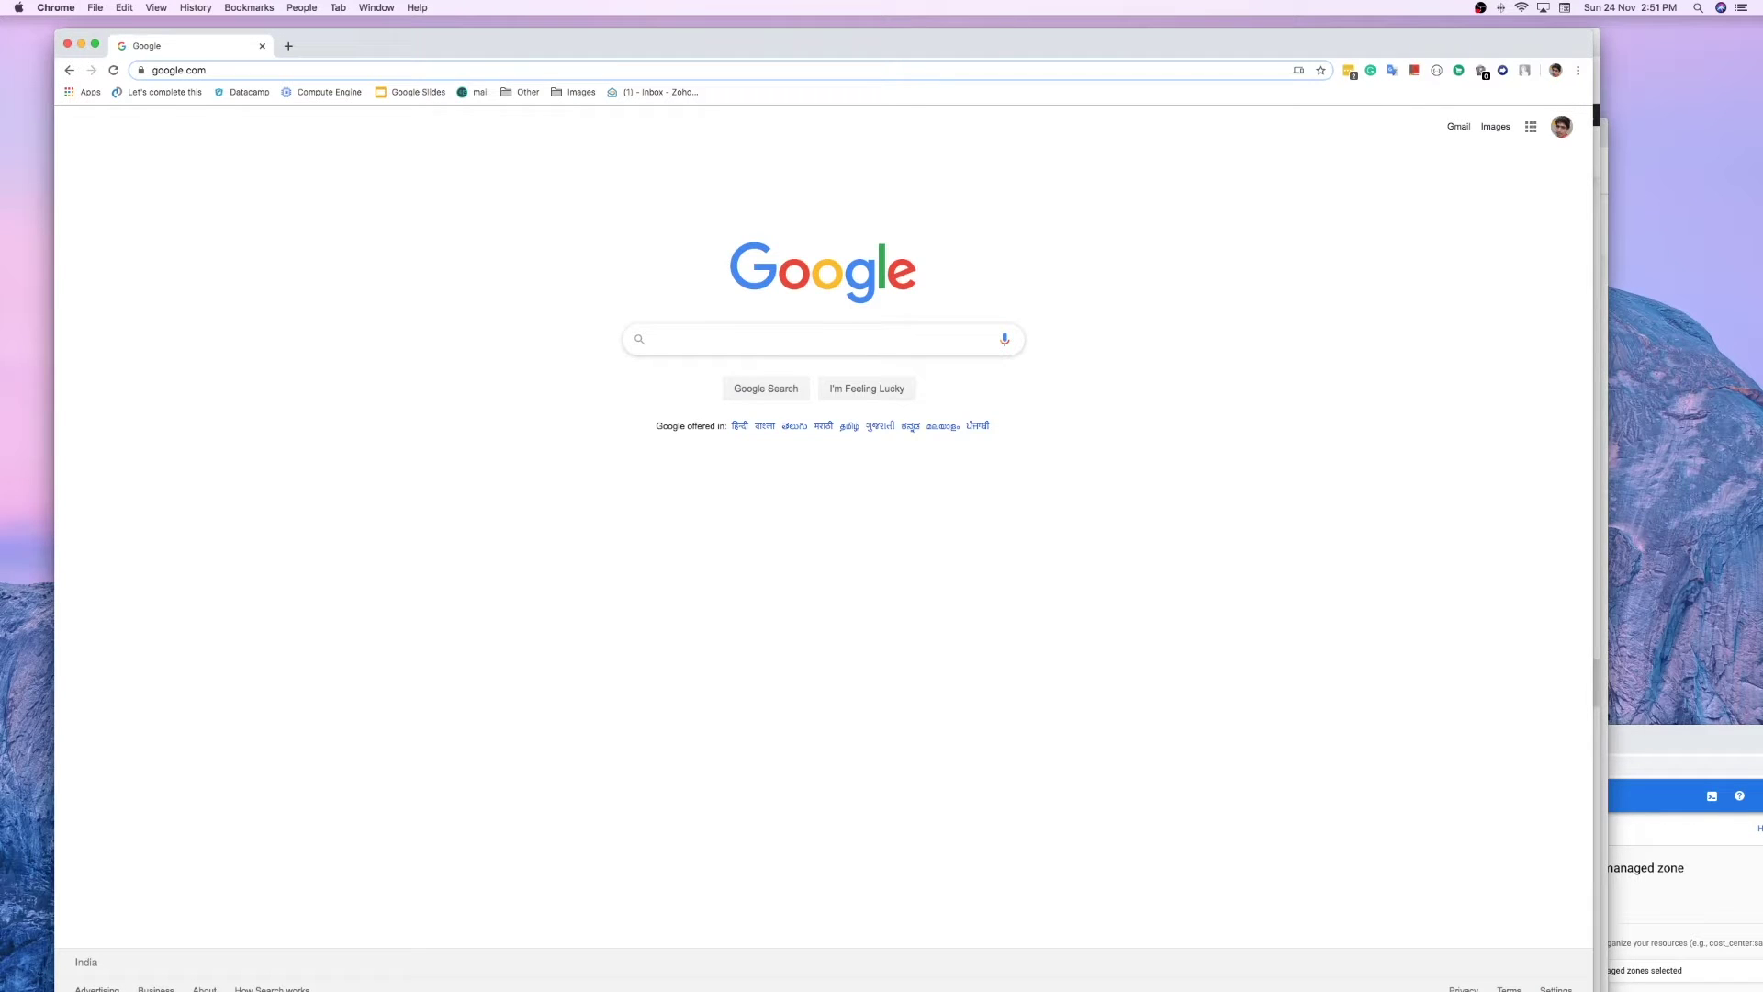
pyautogui.click(790, 339)
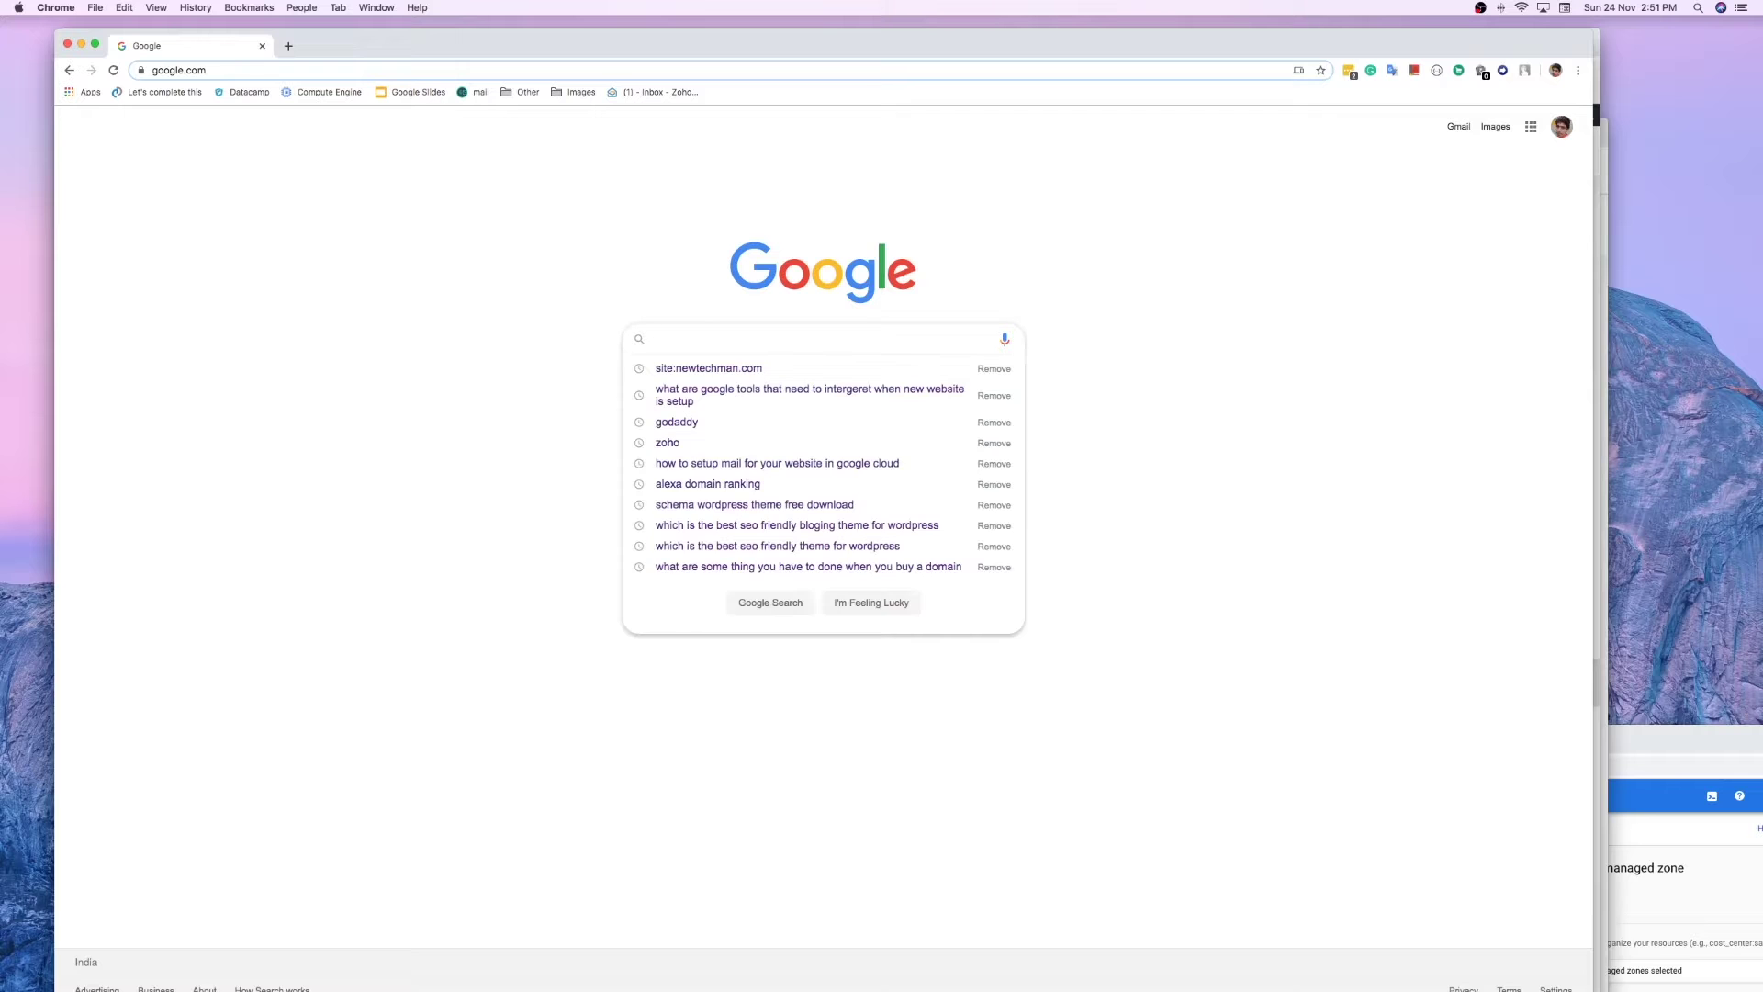
pyautogui.press('super+t')
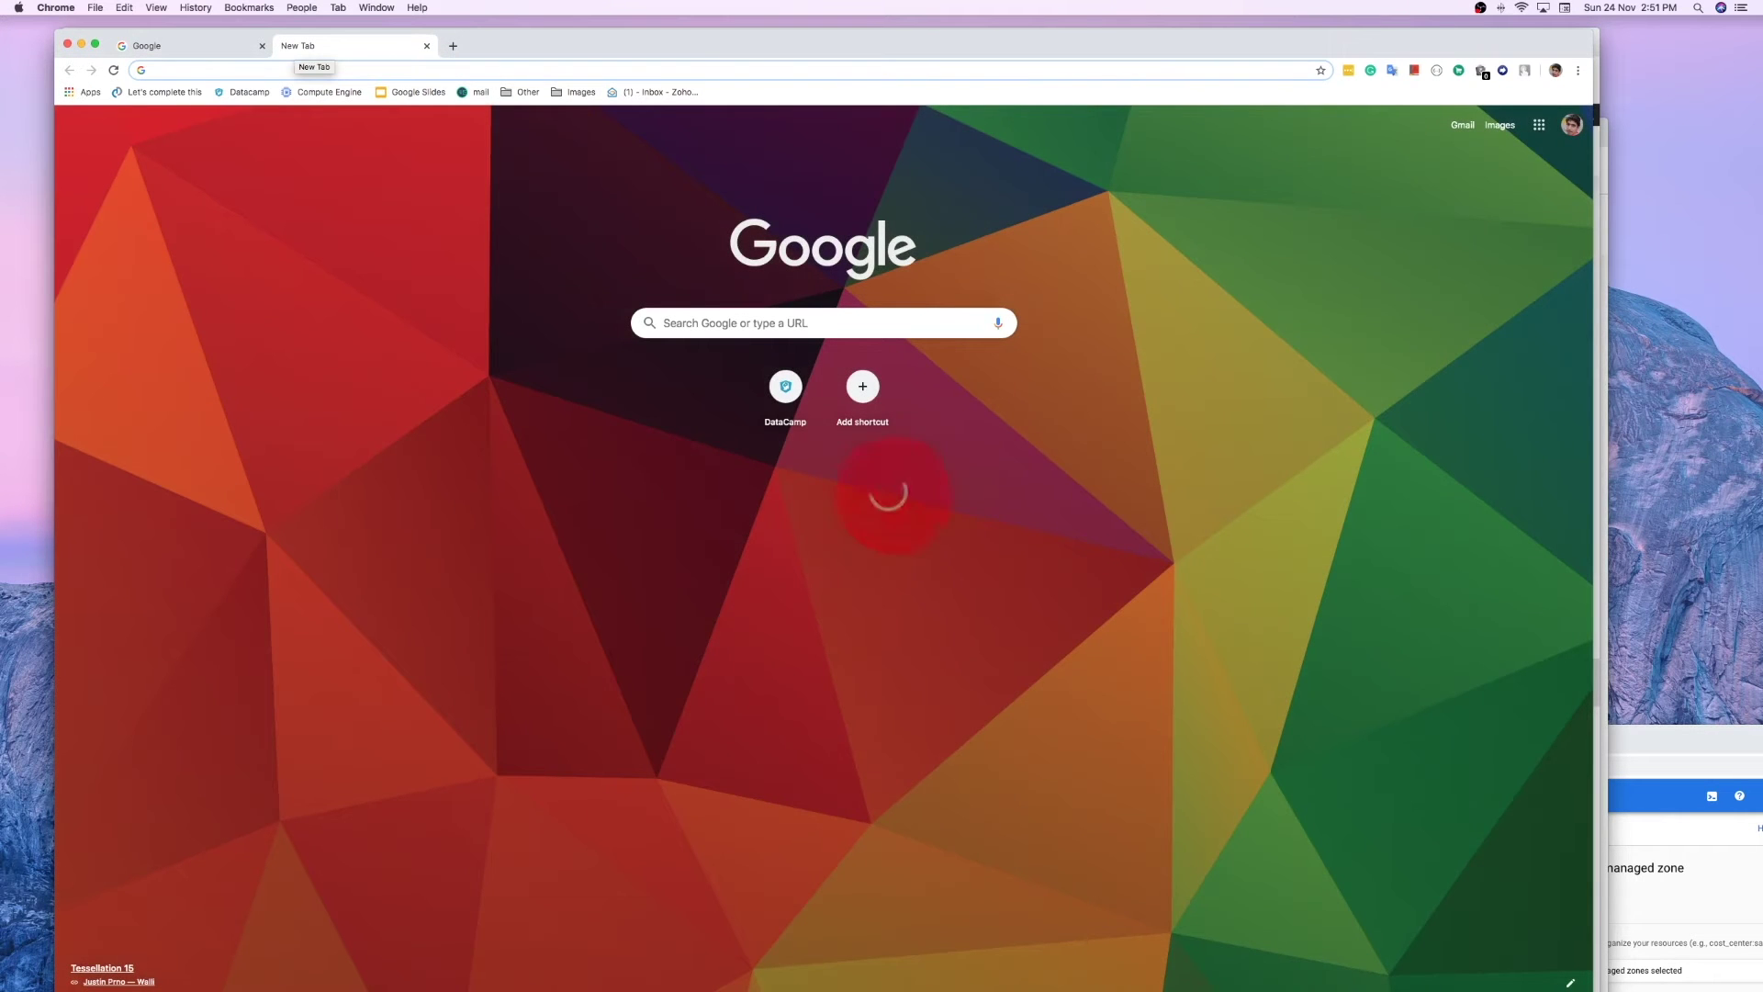
pyautogui.write('newtechman.com')
pyautogui.press('Return')
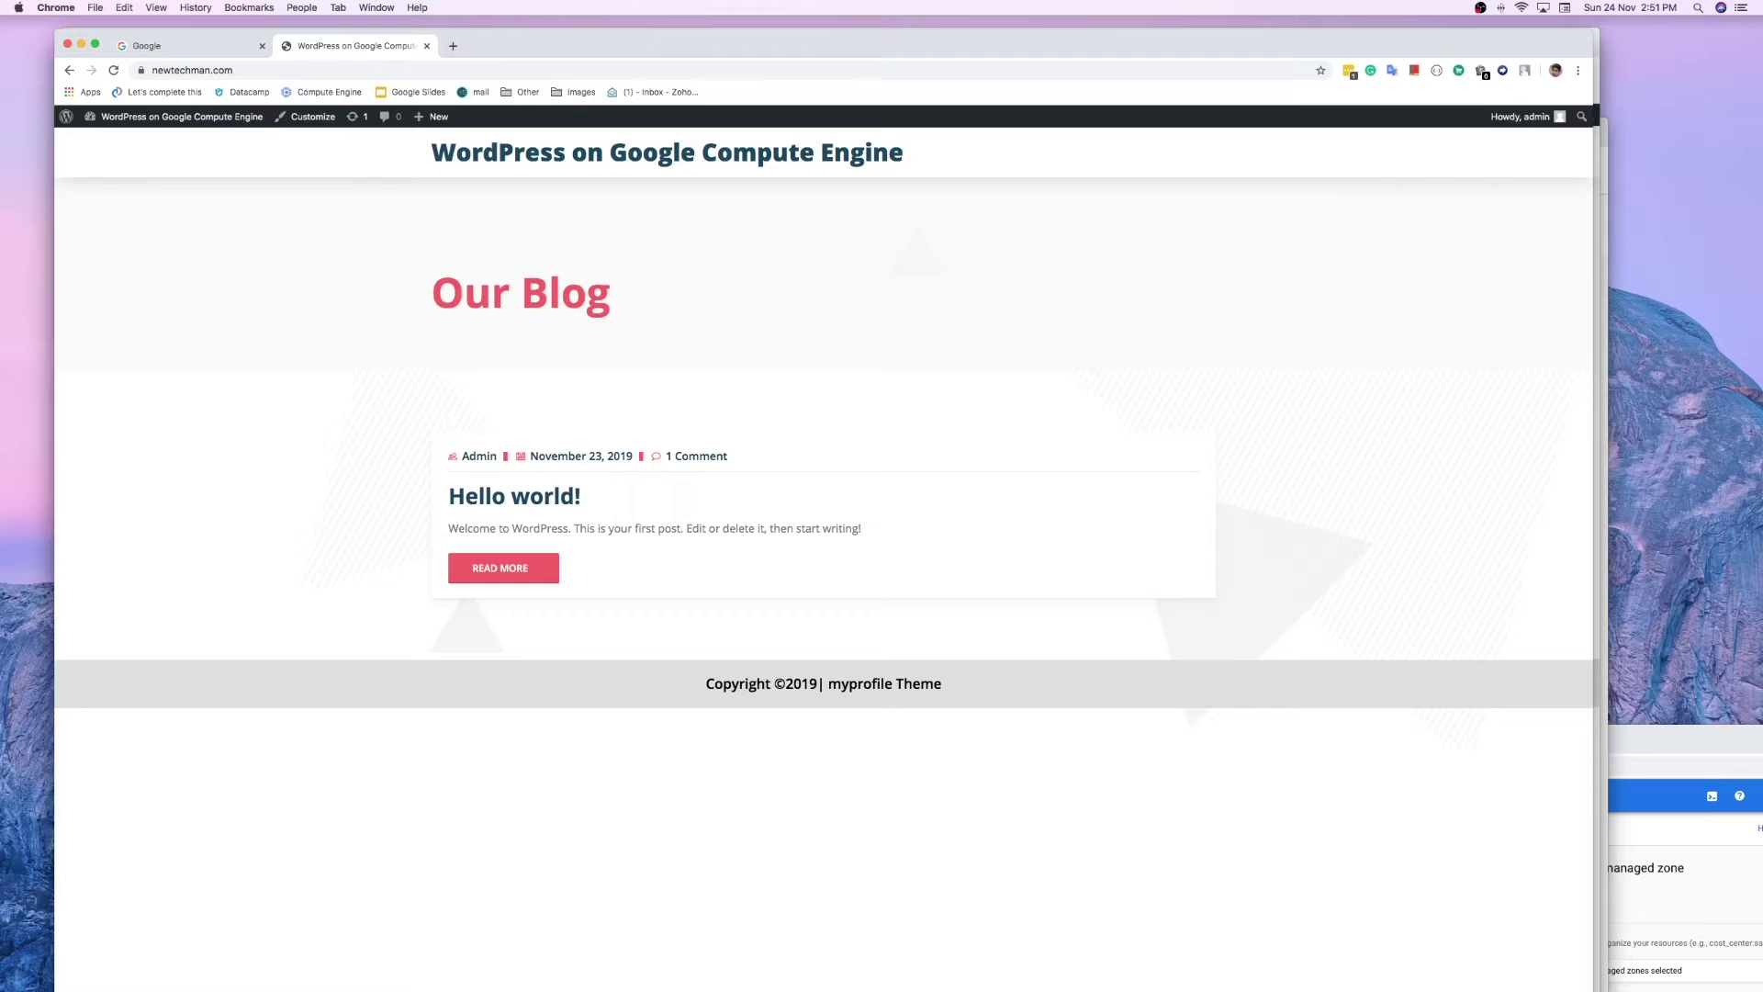
# Step: Search Google for site:newtechman.com and read the Search Console suggestion for the domain
pyautogui.click(184, 46)
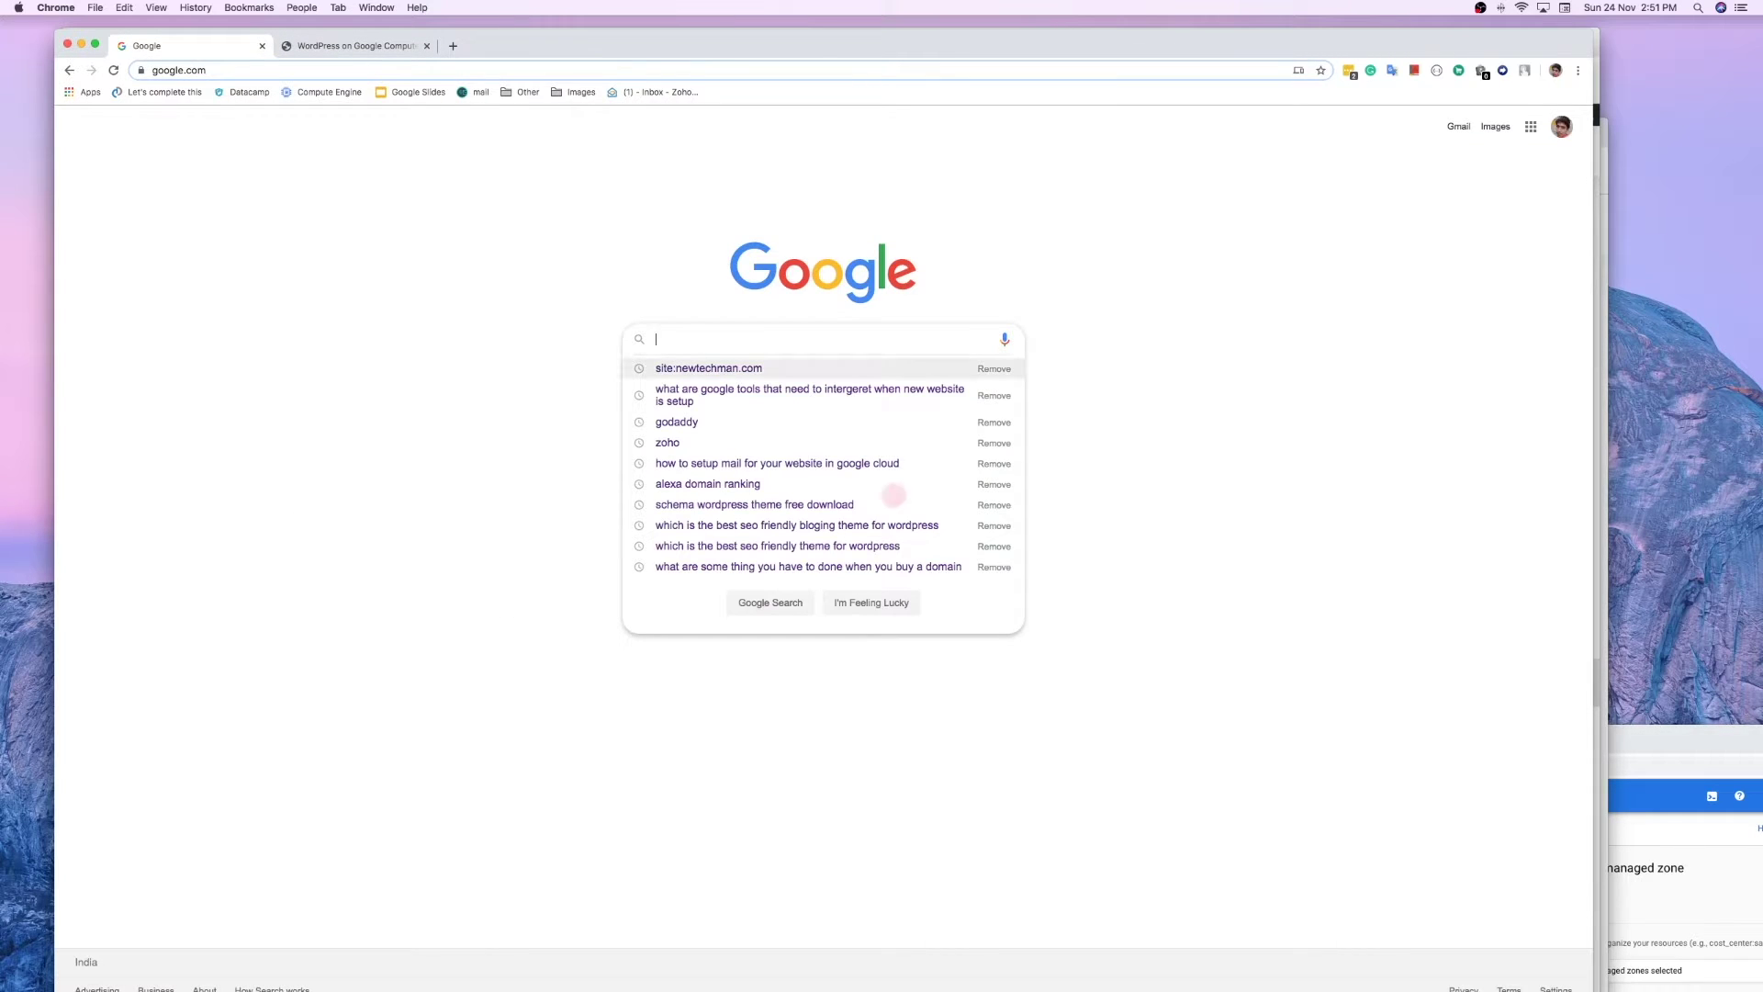
pyautogui.click(709, 368)
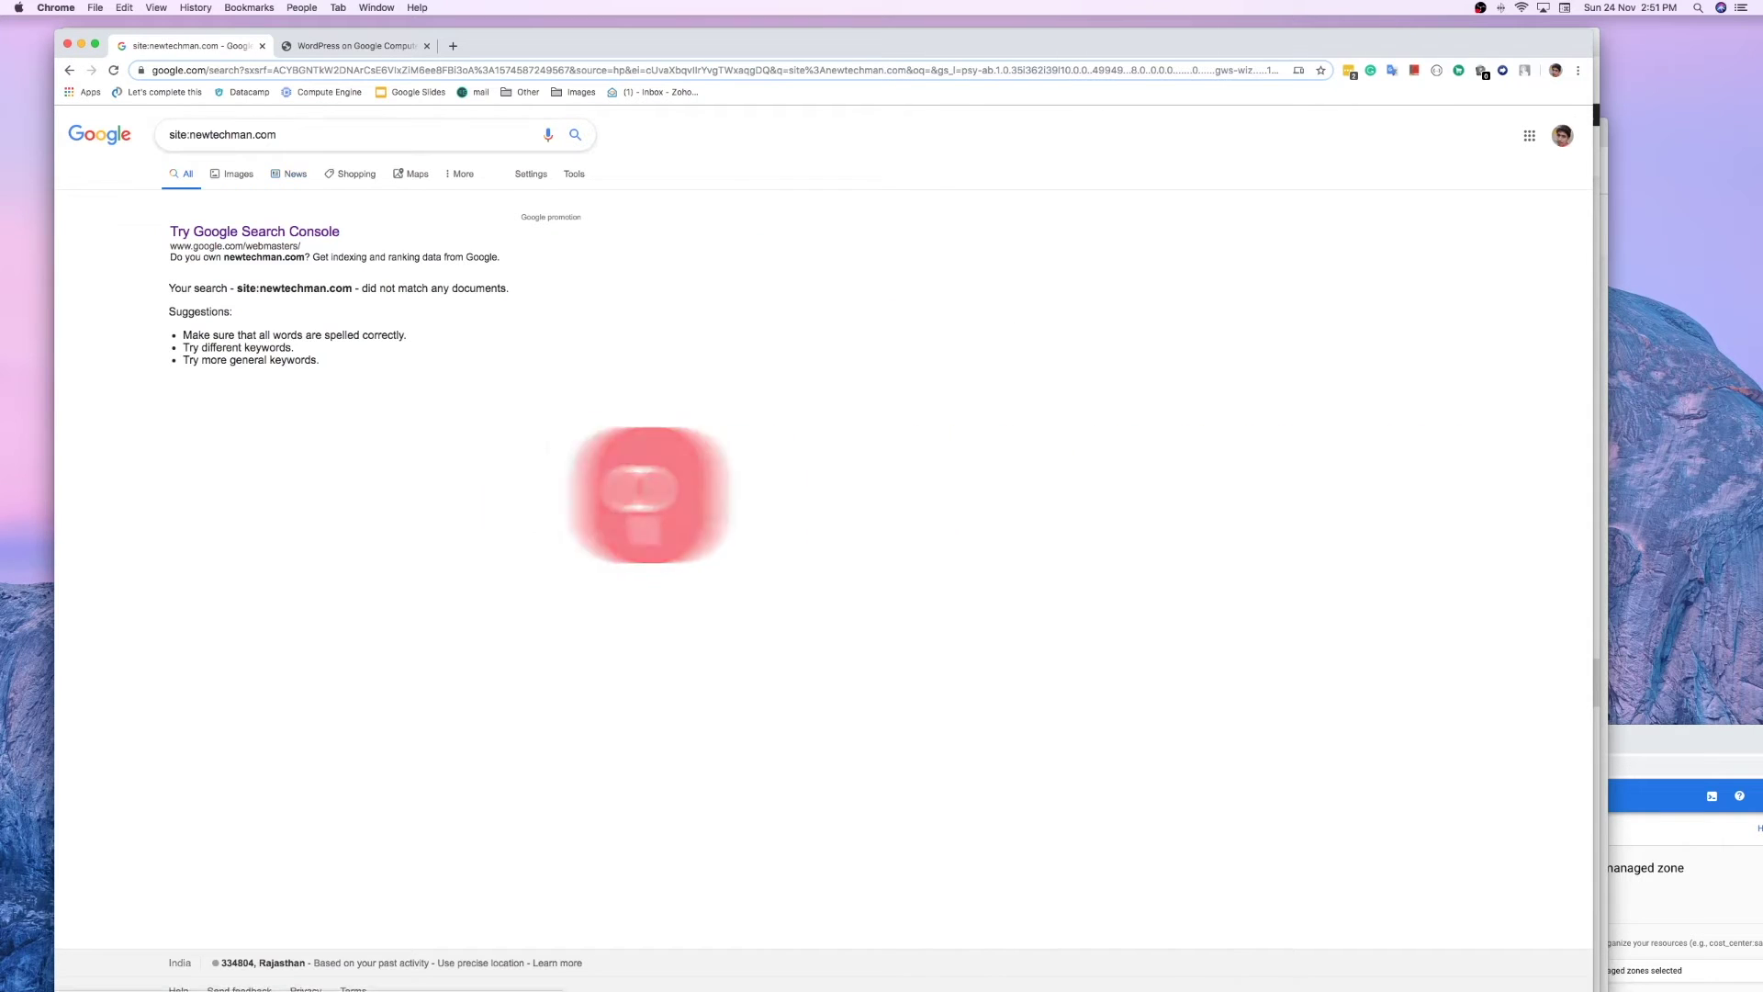
pyautogui.moveTo(294, 135); pyautogui.dragTo(167, 135)
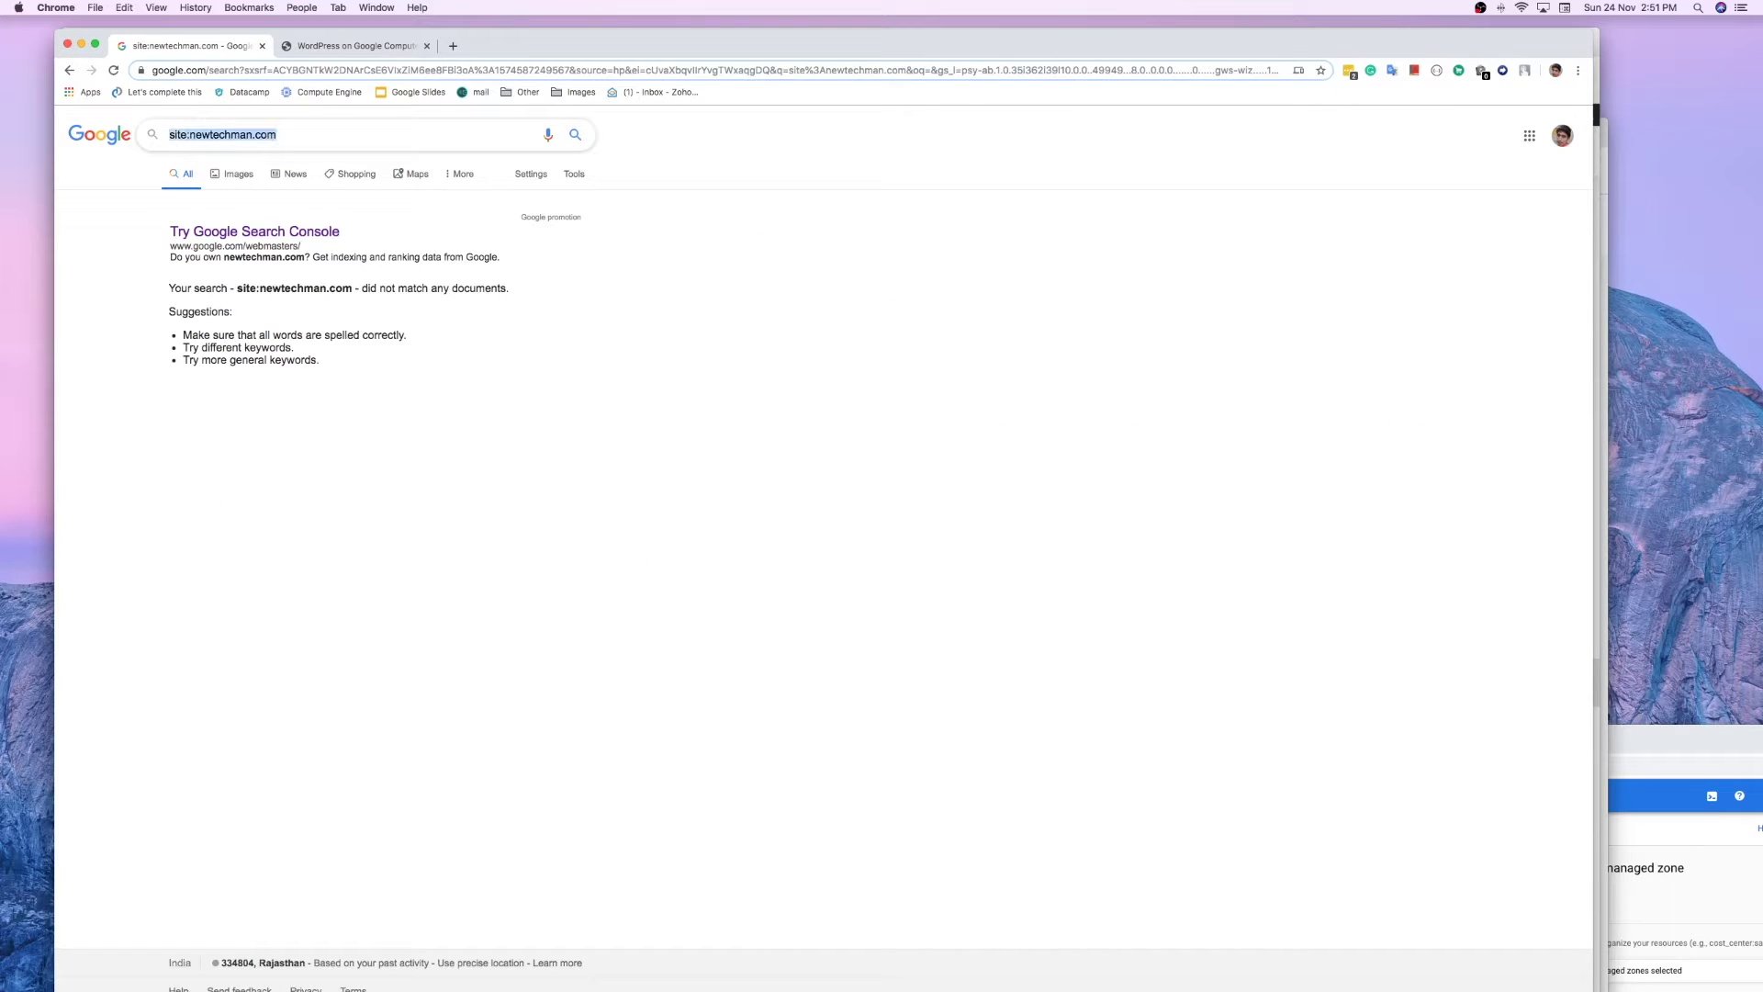
pyautogui.press('Escape')
pyautogui.moveTo(170, 257); pyautogui.dragTo(501, 257)
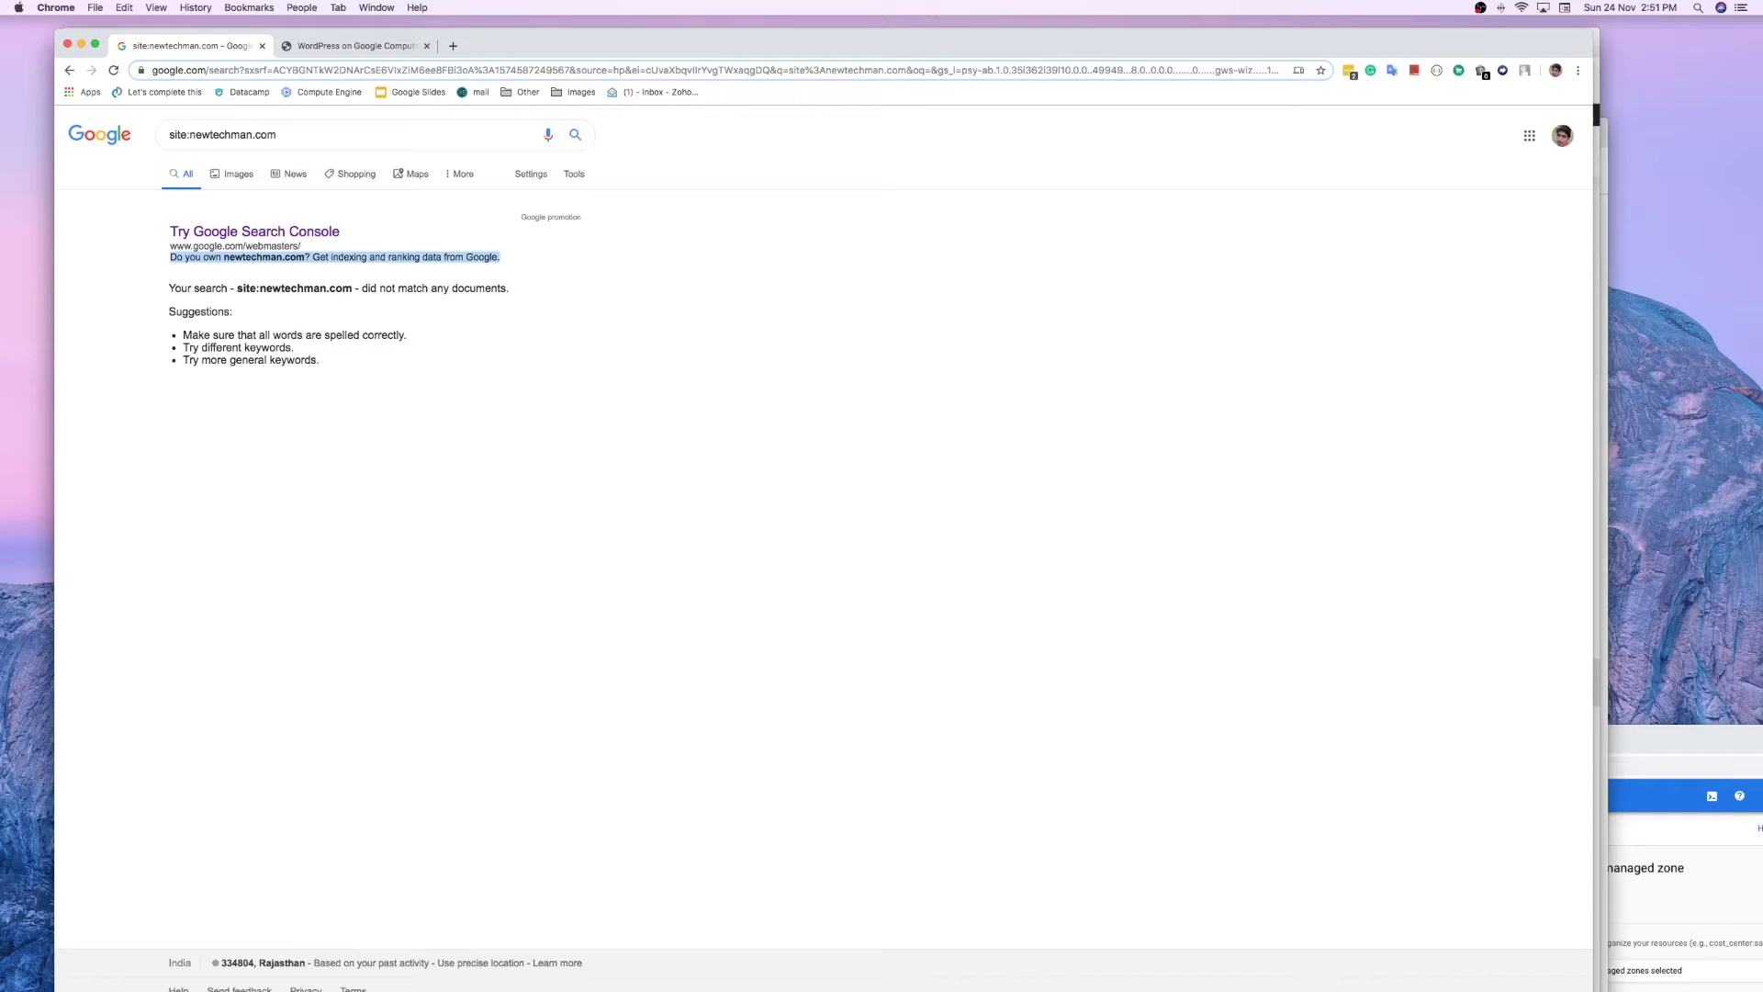
pyautogui.click(503, 258)
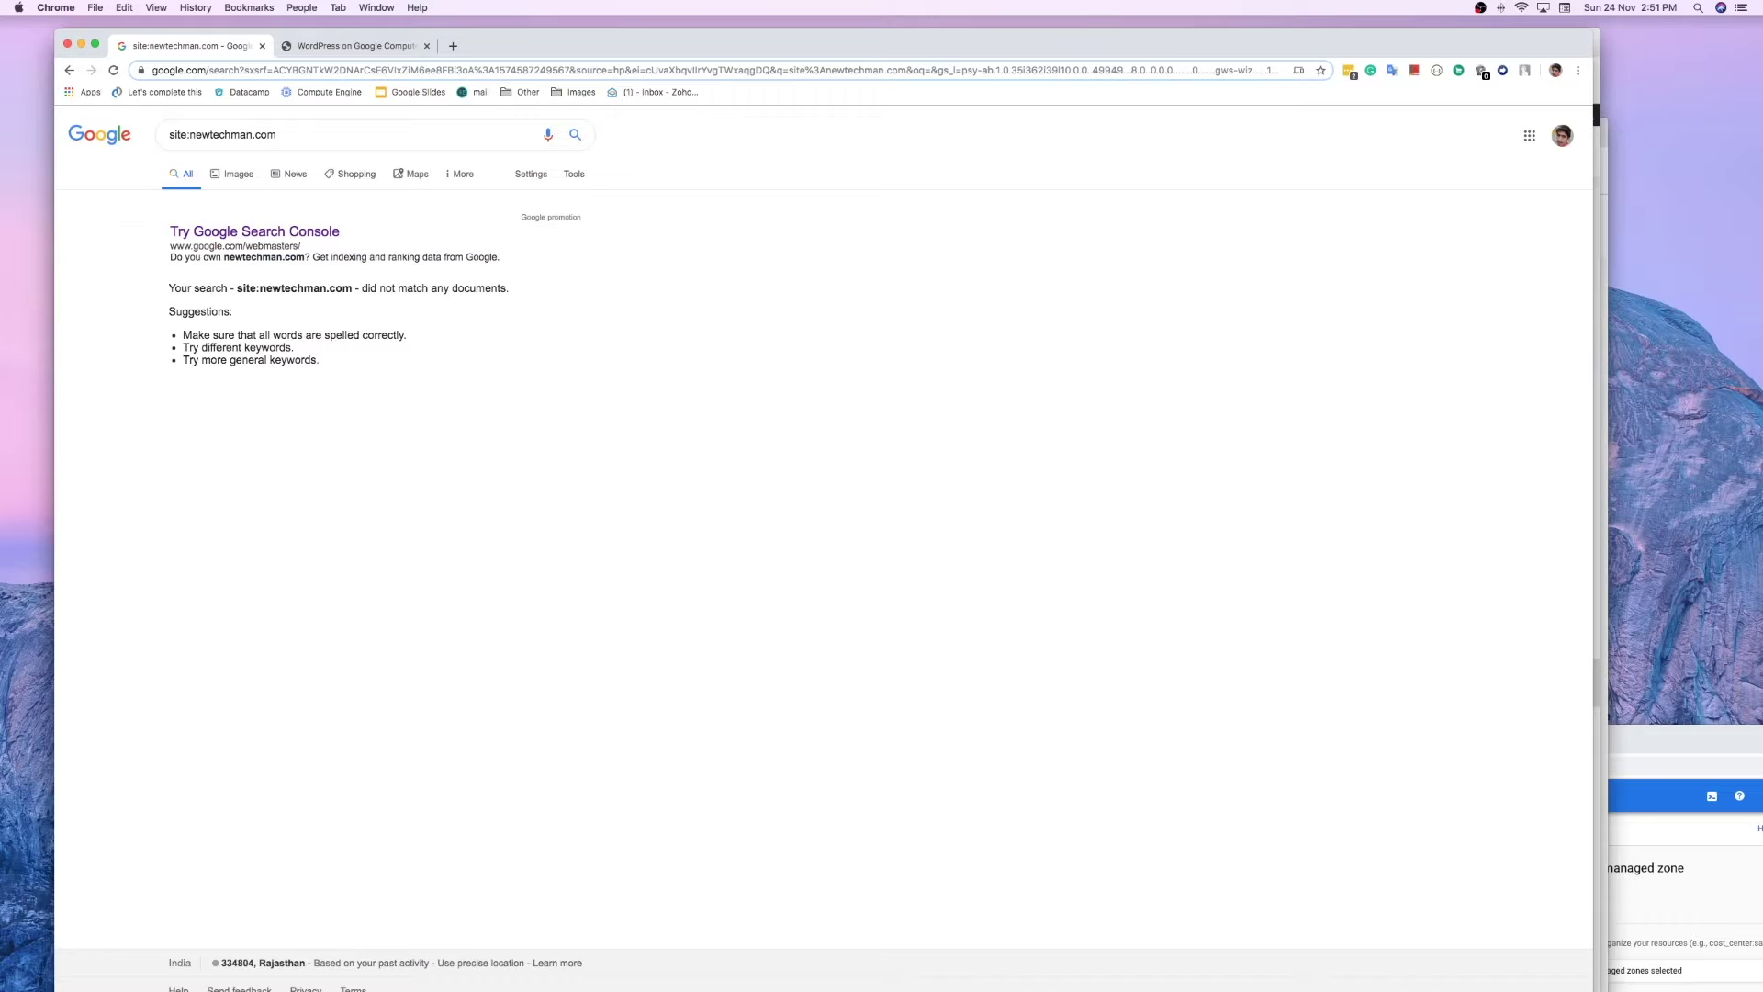
# Step: Search Google for site:youtube.com to compare its indexed pages
pyautogui.moveTo(283, 135); pyautogui.dragTo(188, 135)
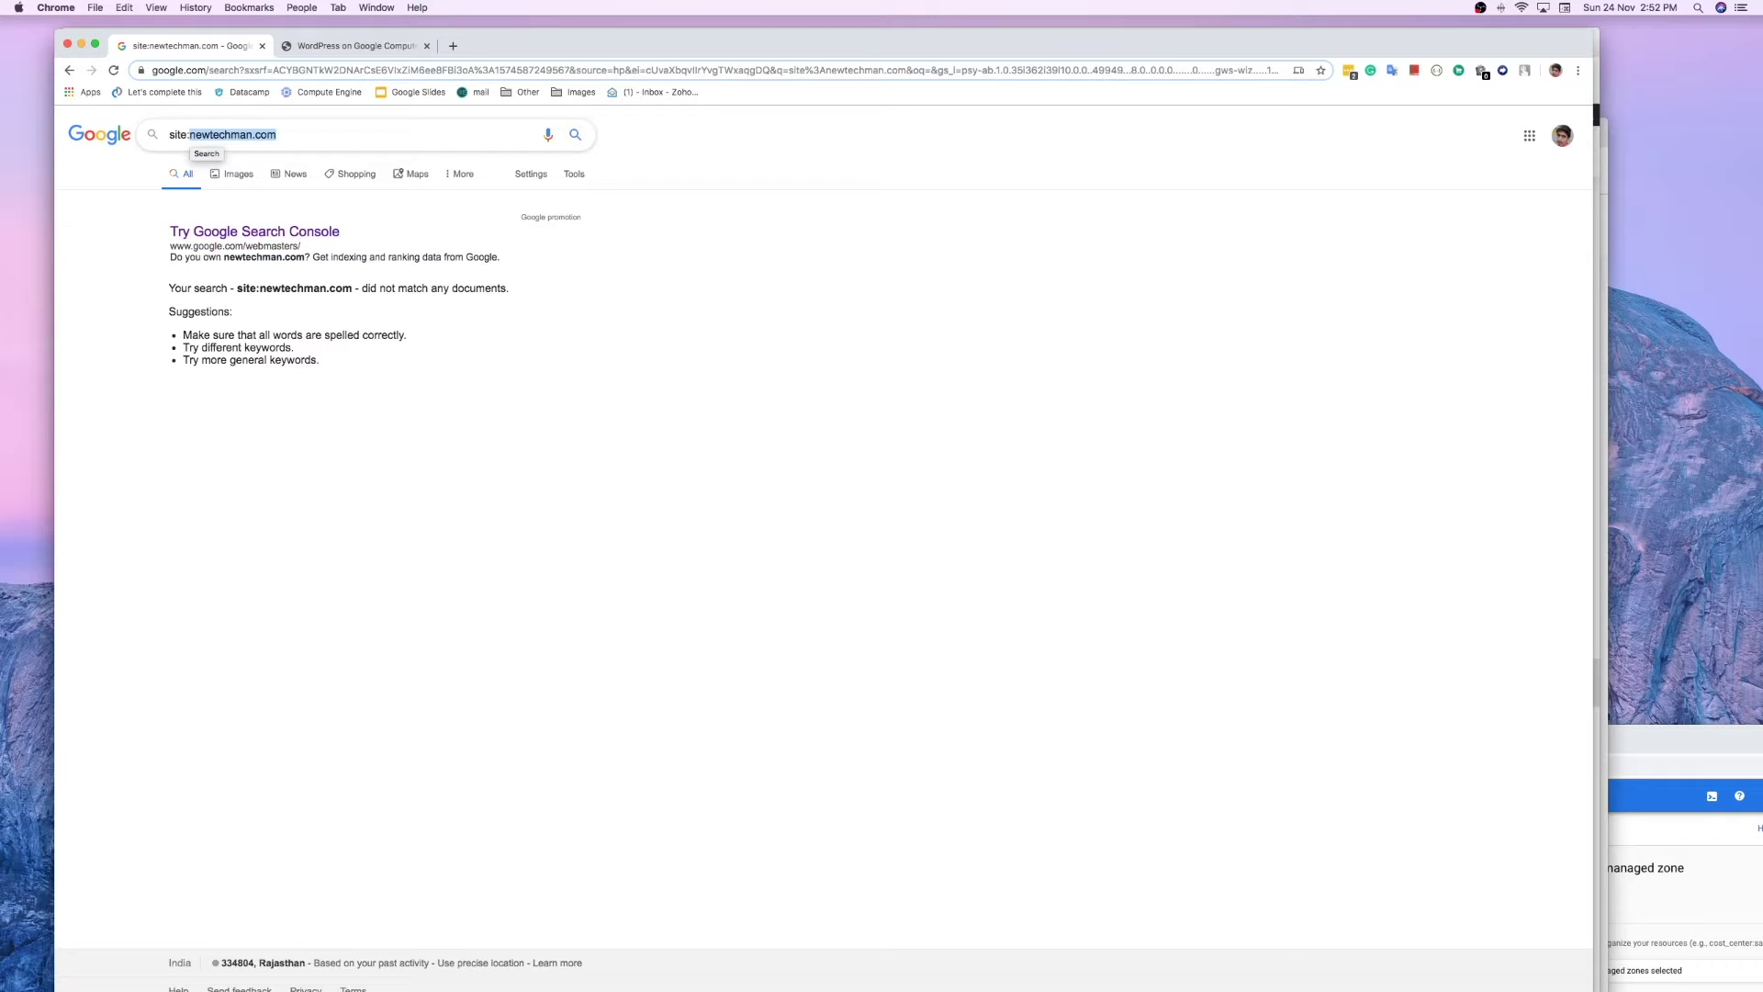
pyautogui.write('yout')
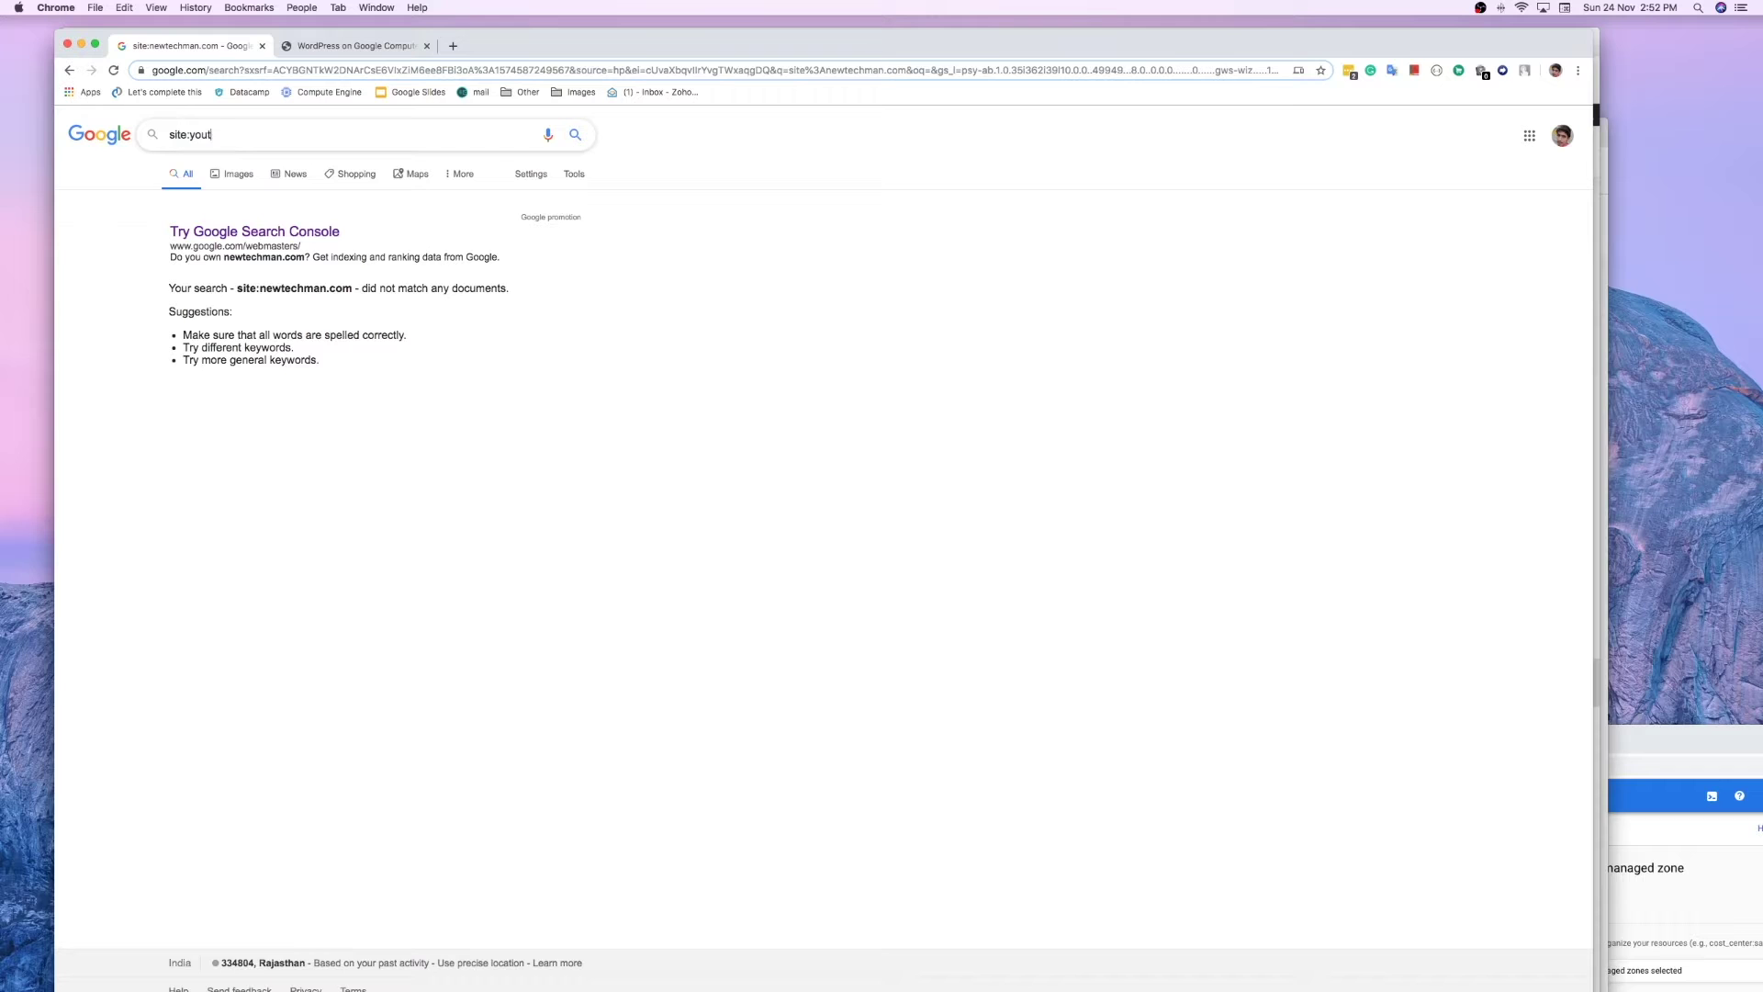
pyautogui.write('=ube.com')
pyautogui.press('Return')
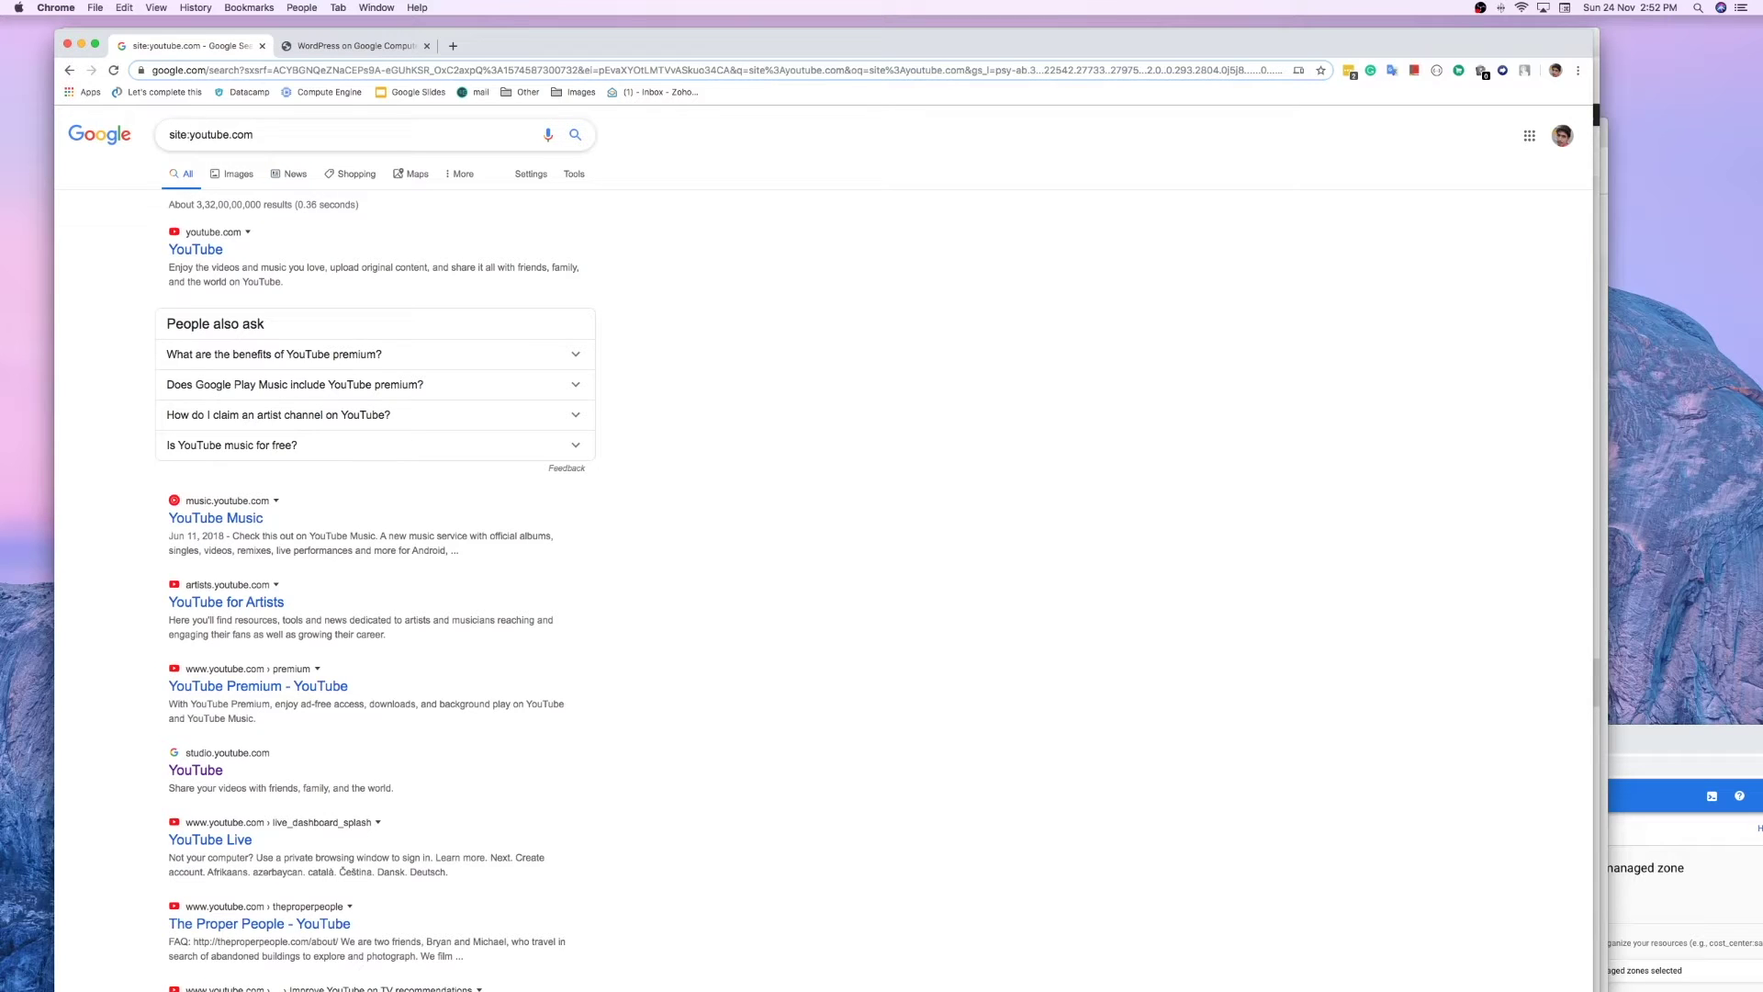
# Step: Run the site:newtechman.com search again to recheck the site's indexing
pyautogui.doubleClick(221, 134)
pyautogui.press('BackSpace')
pyautogui.press('Down')
pyautogui.press('Down')
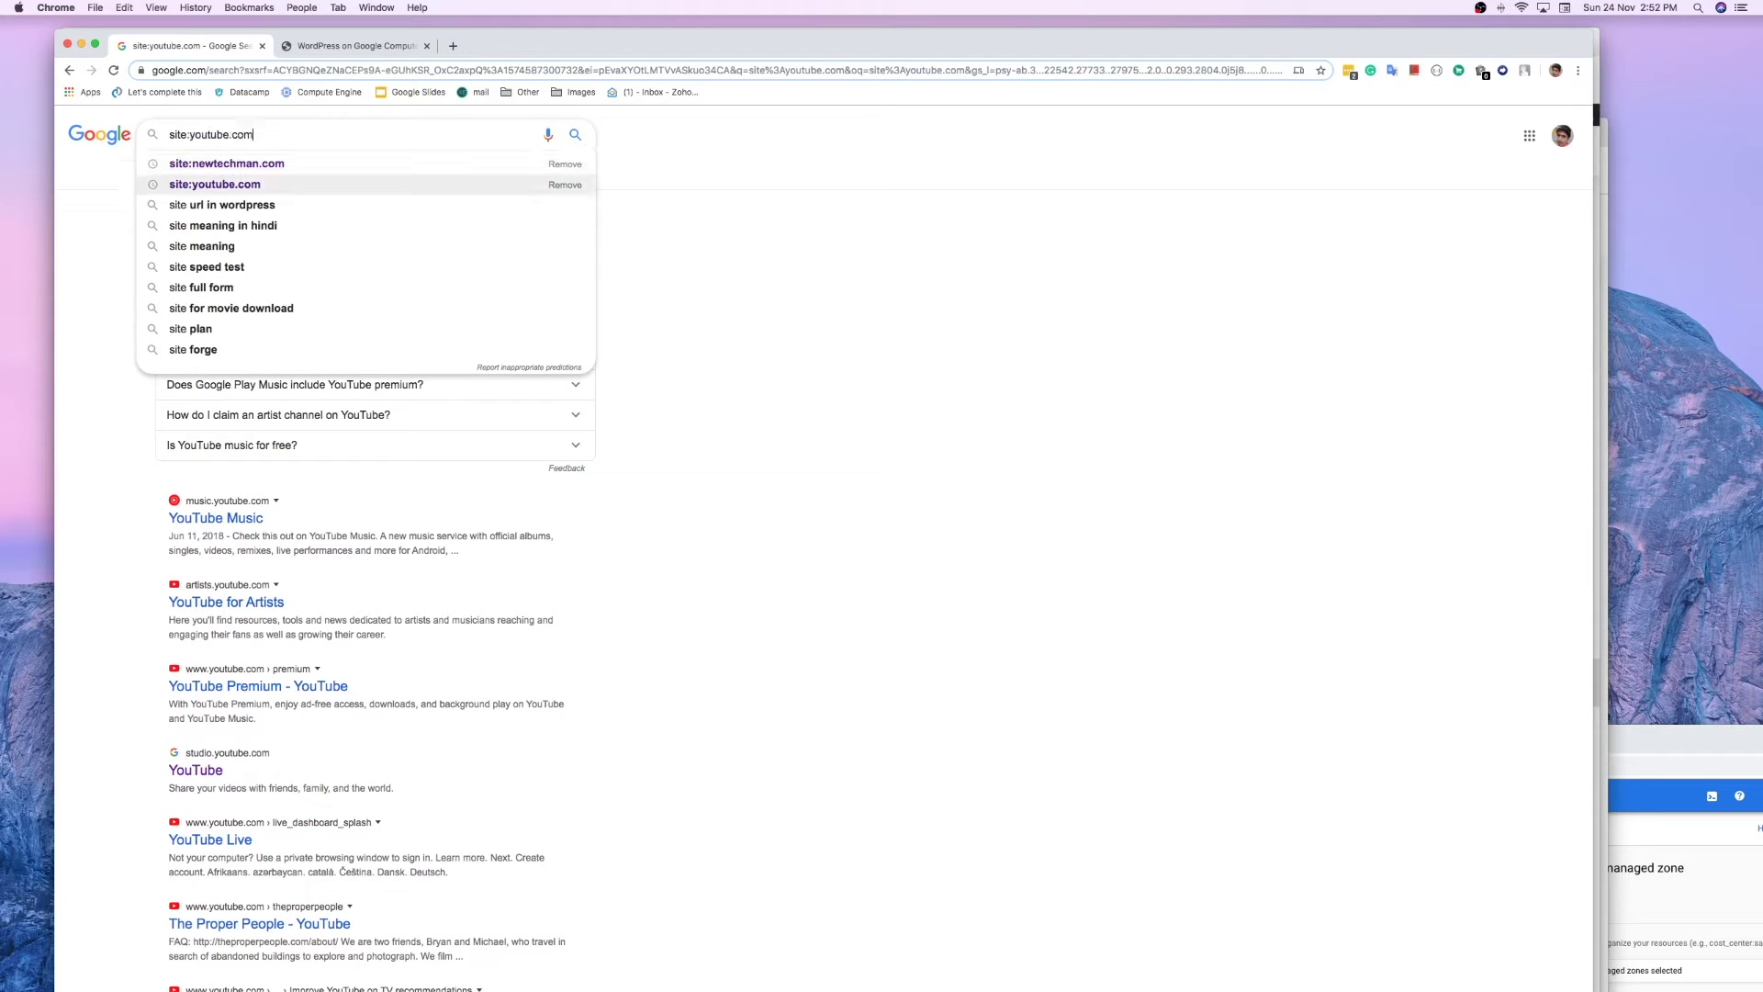
pyautogui.press('Up')
pyautogui.press('Return')
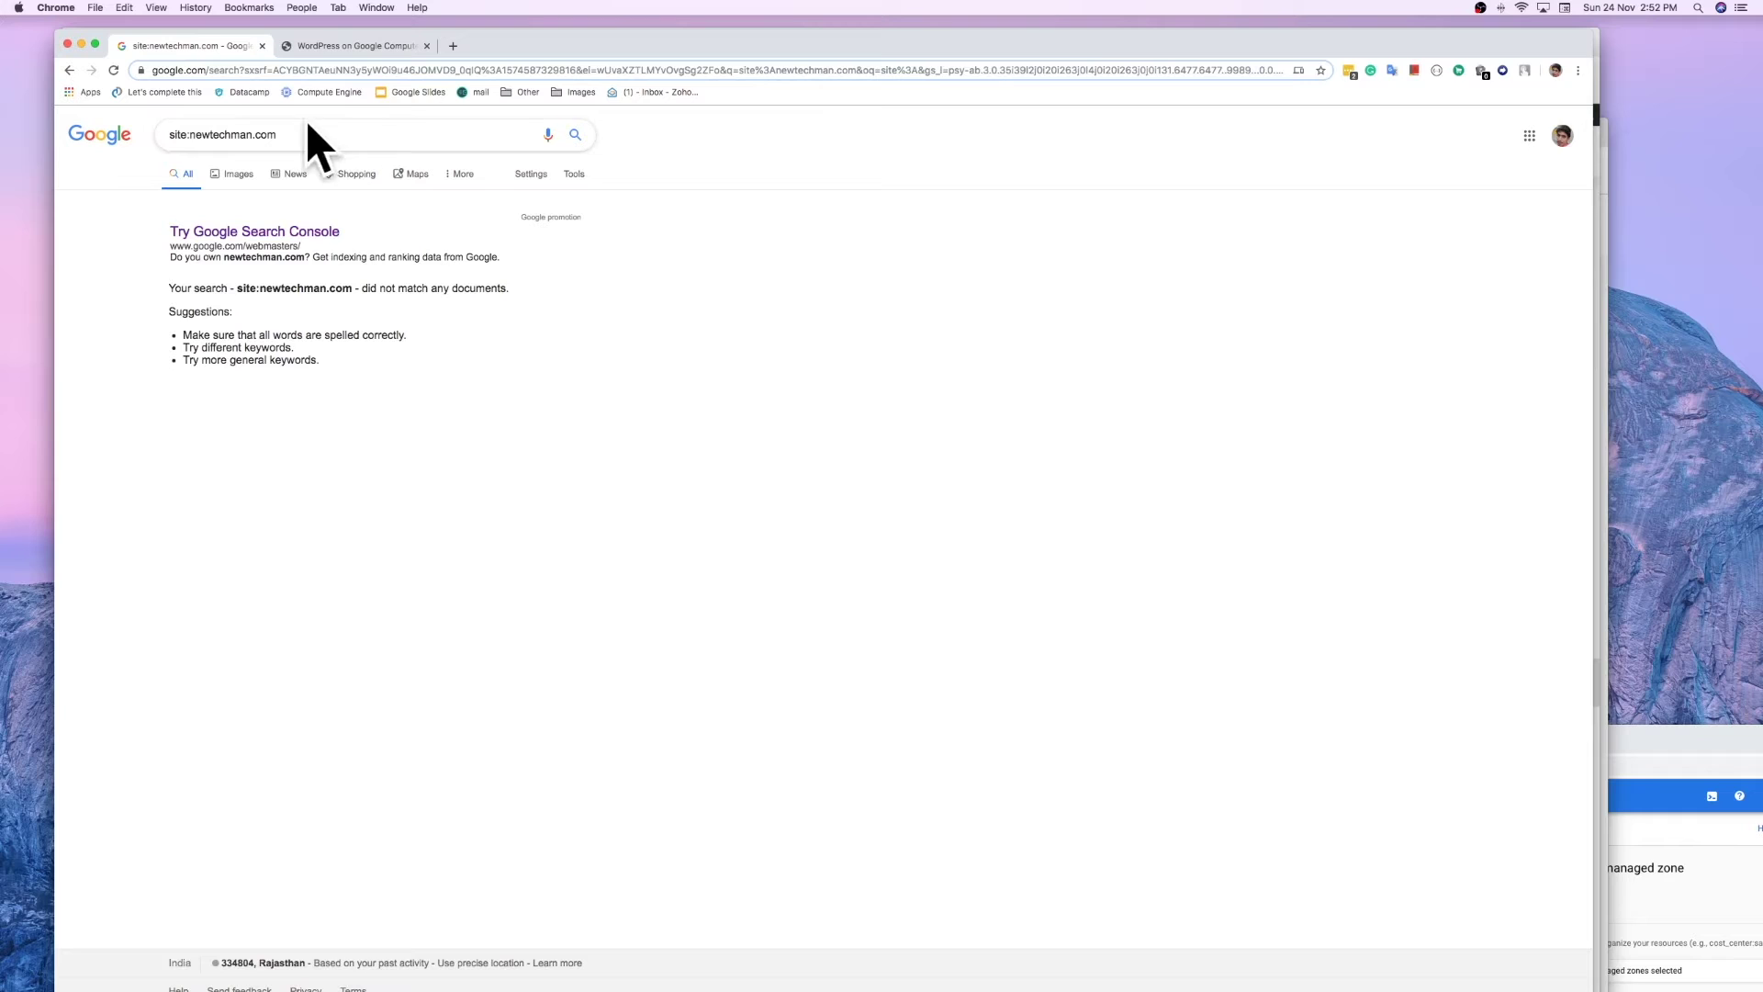
pyautogui.moveTo(196, 135); pyautogui.dragTo(276, 135)
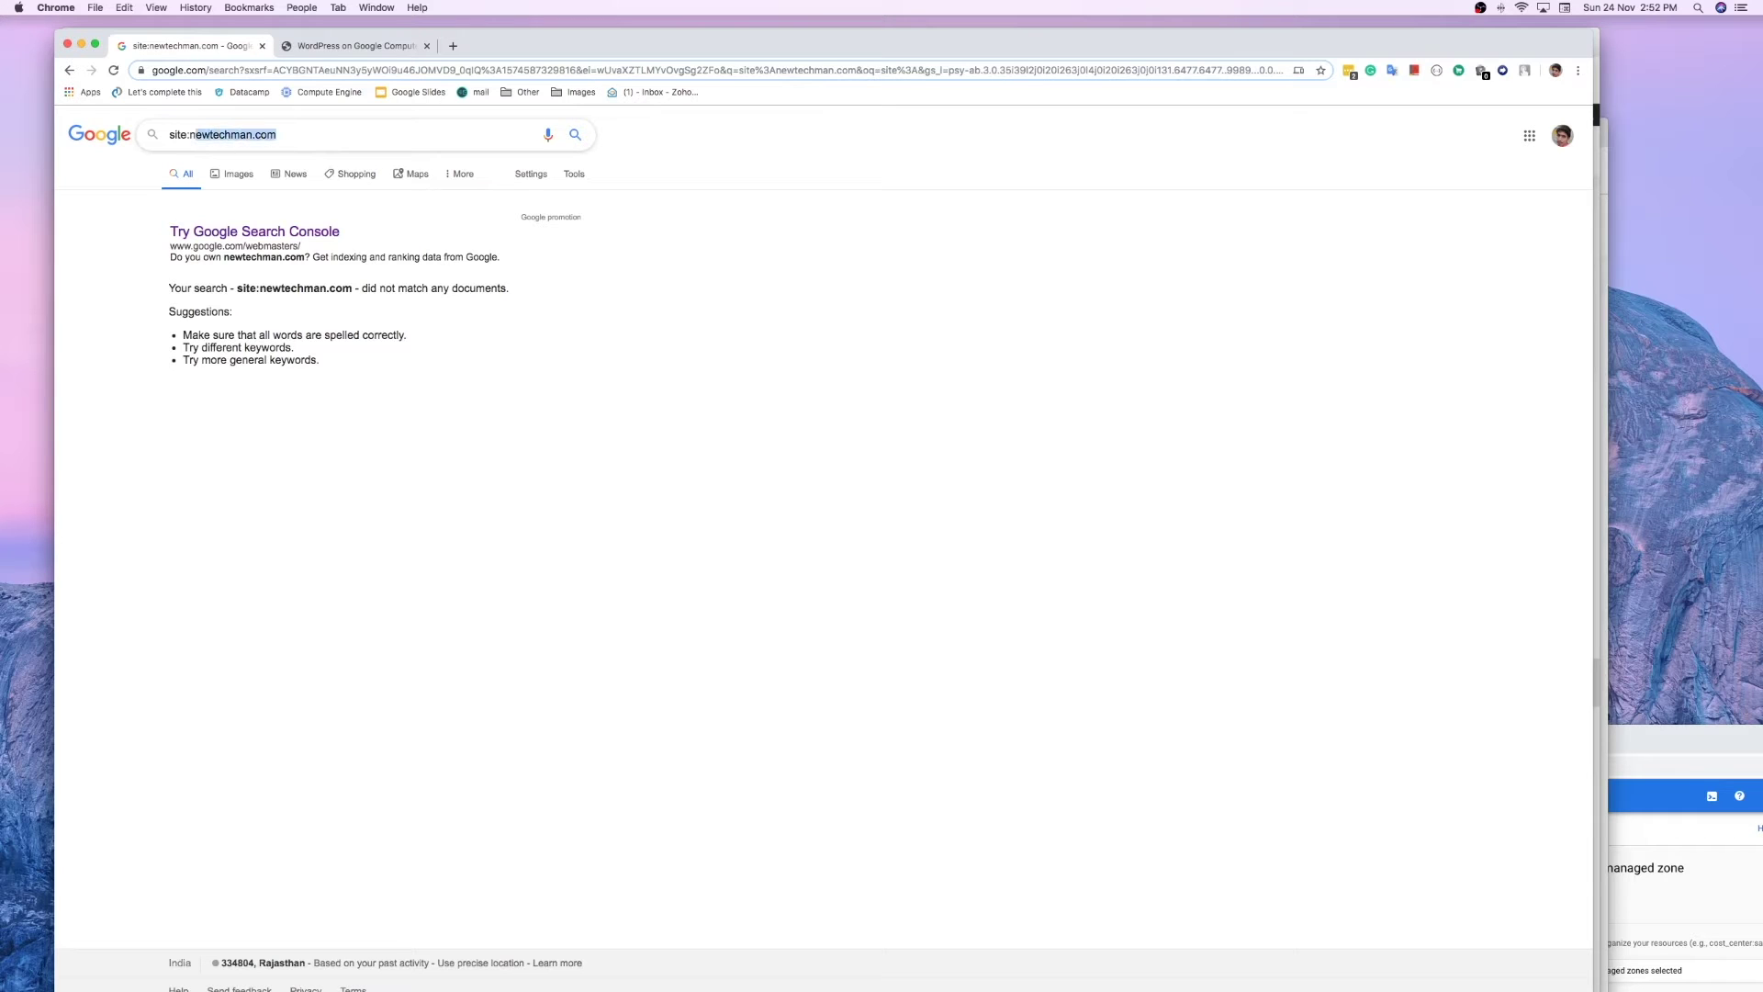
pyautogui.click(278, 135)
pyautogui.press('Return')
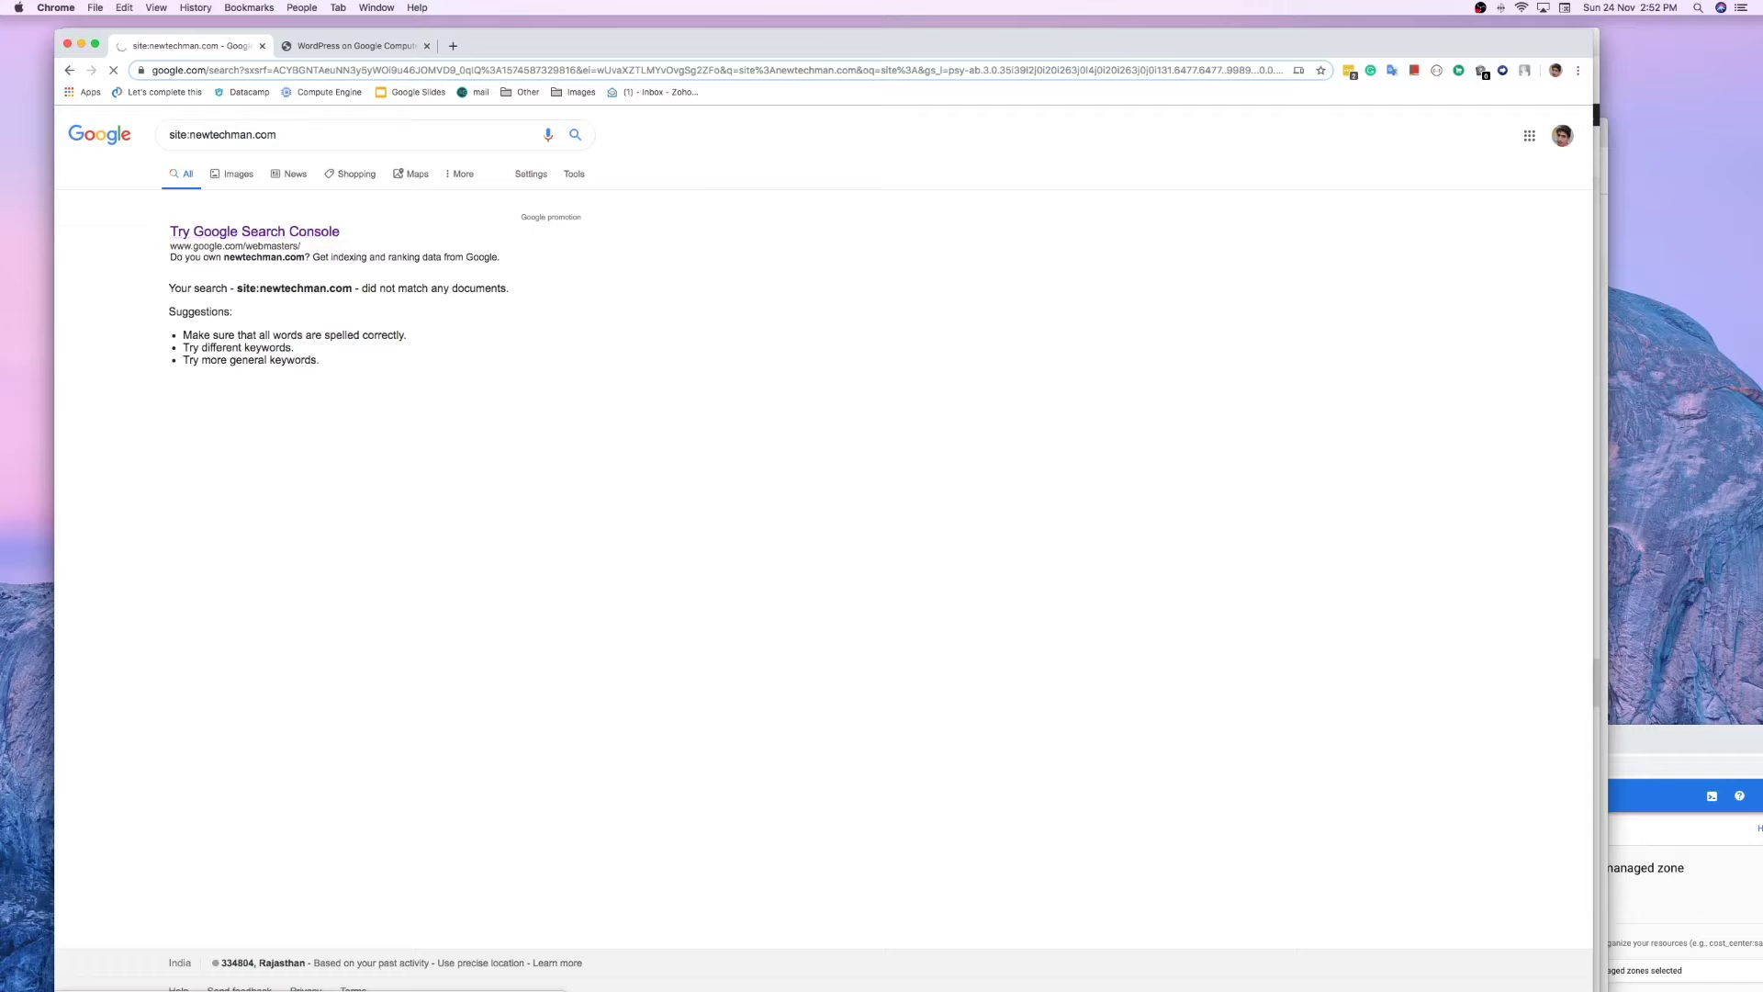
# Step: Add newtechman.com as a Domain property in Google Search Console and continue to the ownership verification
pyautogui.moveTo(643, 44)
pyautogui.mouseDown()
pyautogui.moveTo(676, 121)
pyautogui.moveTo(634, 39)
pyautogui.mouseUp()
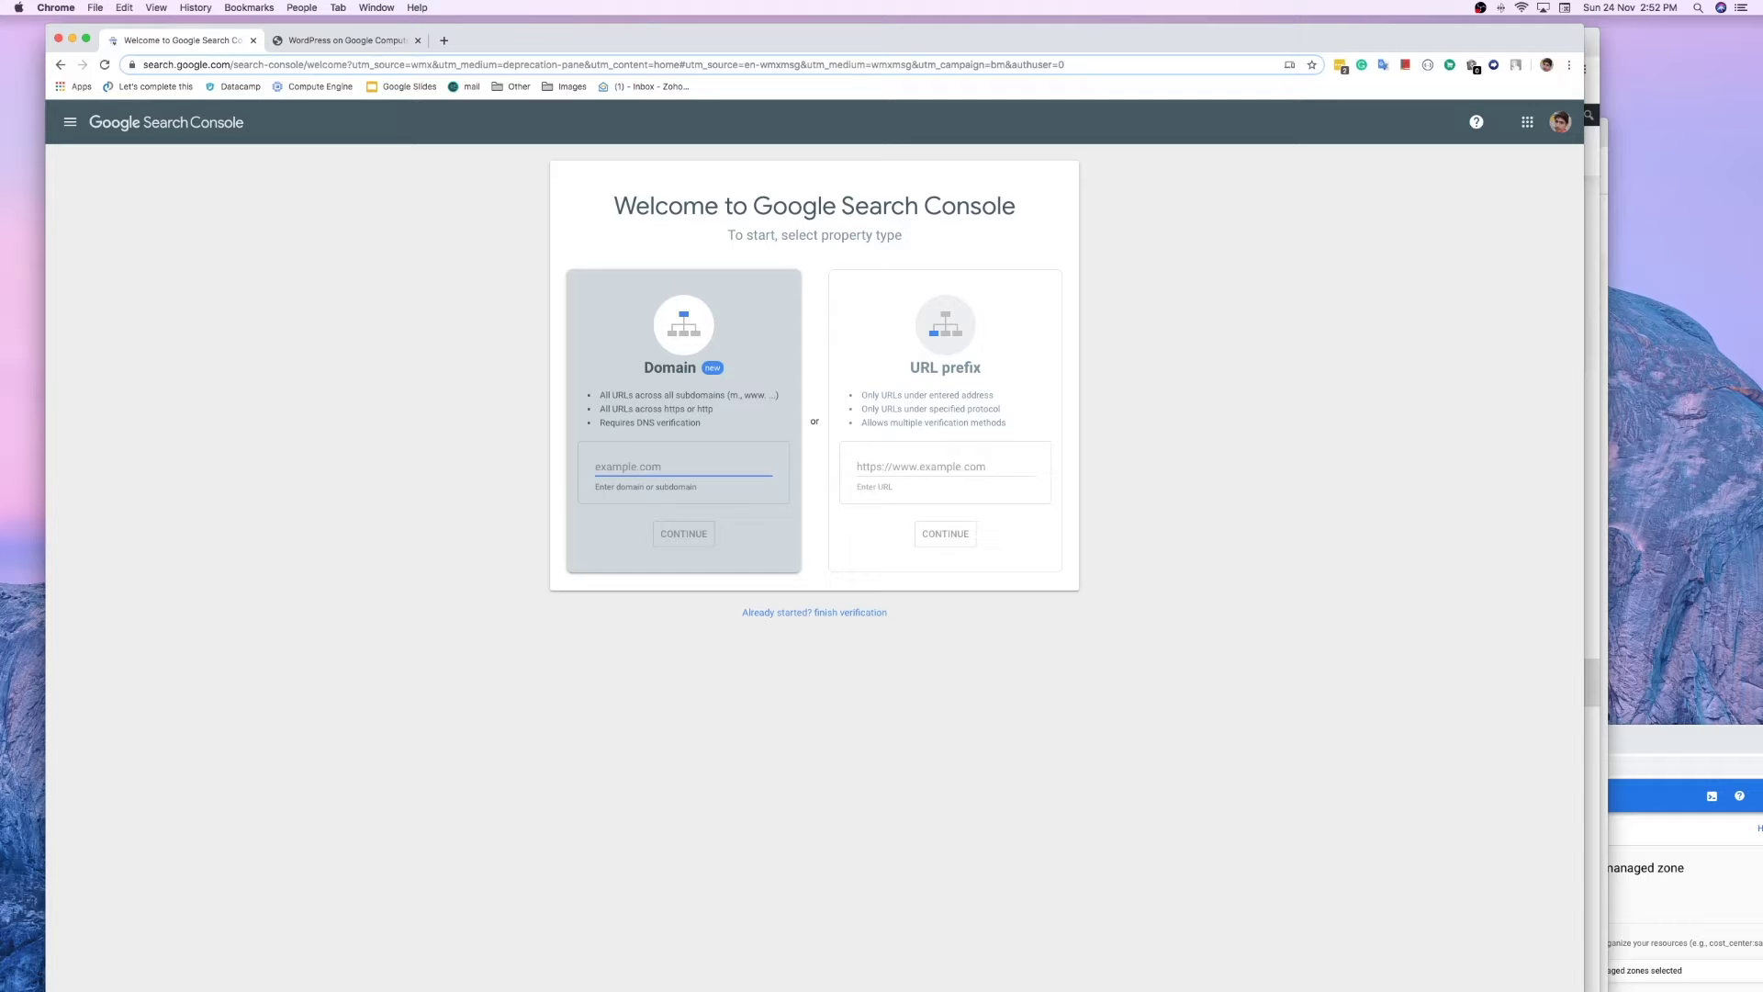
pyautogui.write('newteech')
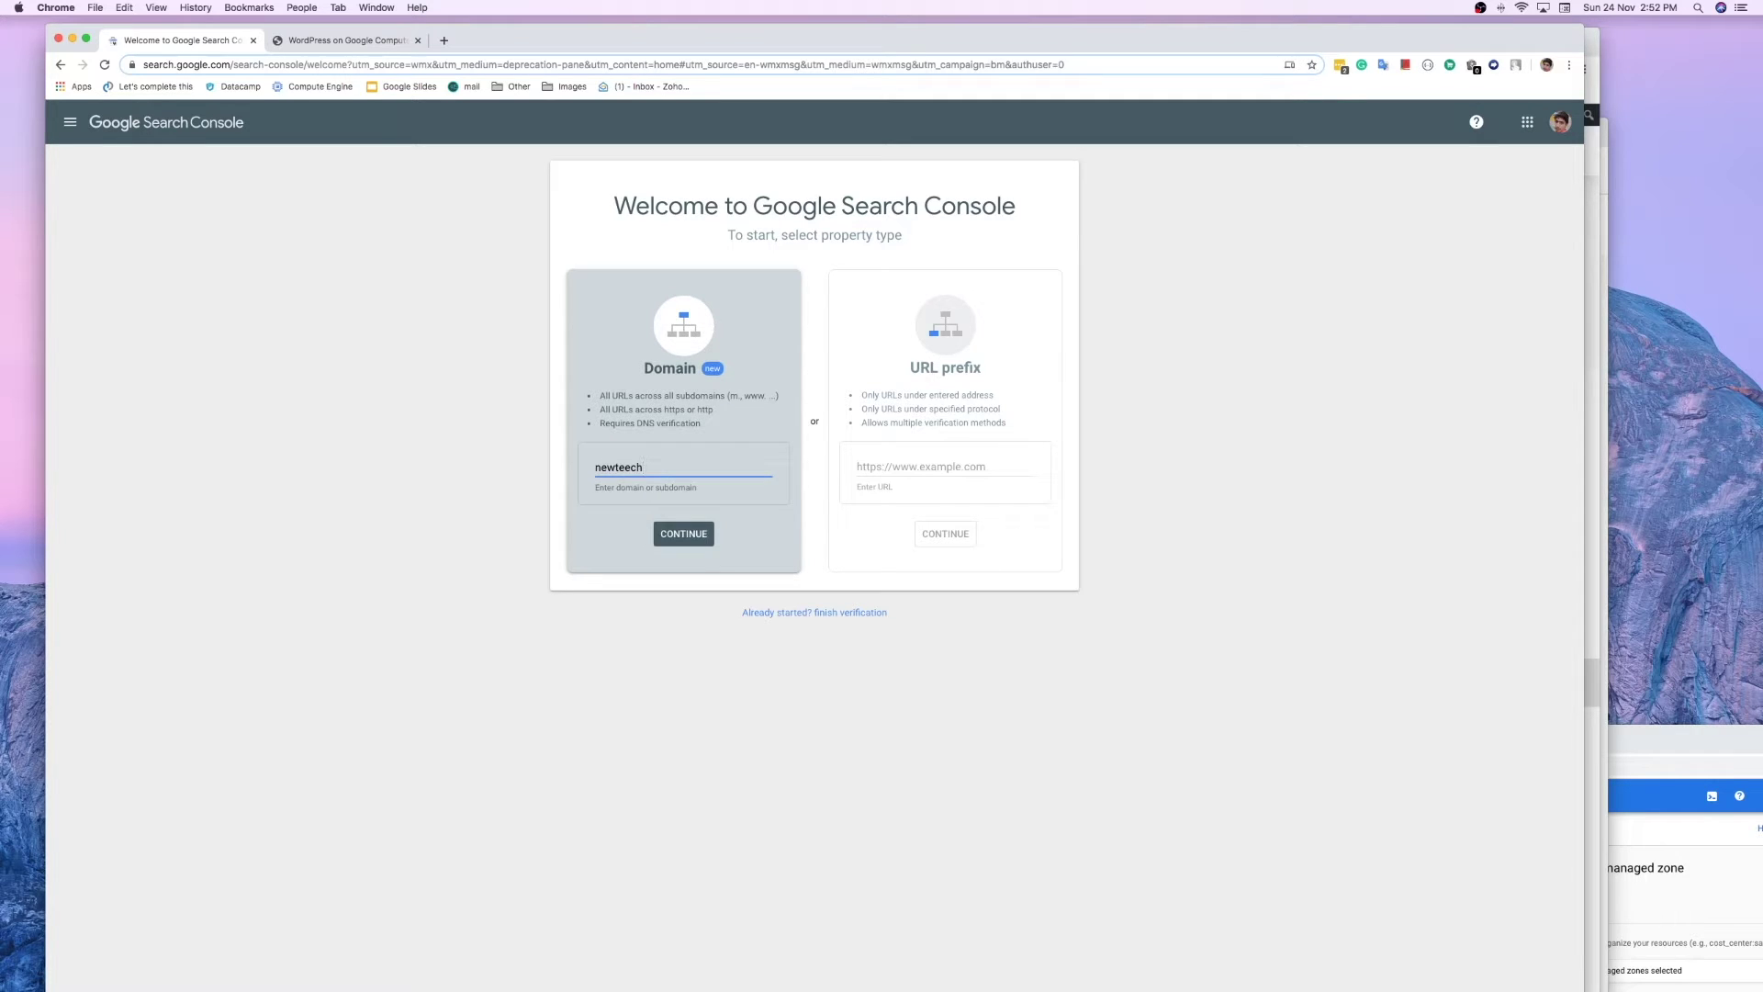
pyautogui.press('BackSpace')
pyautogui.press('BackSpace')
pyautogui.write('chman.com')
pyautogui.press('Return')
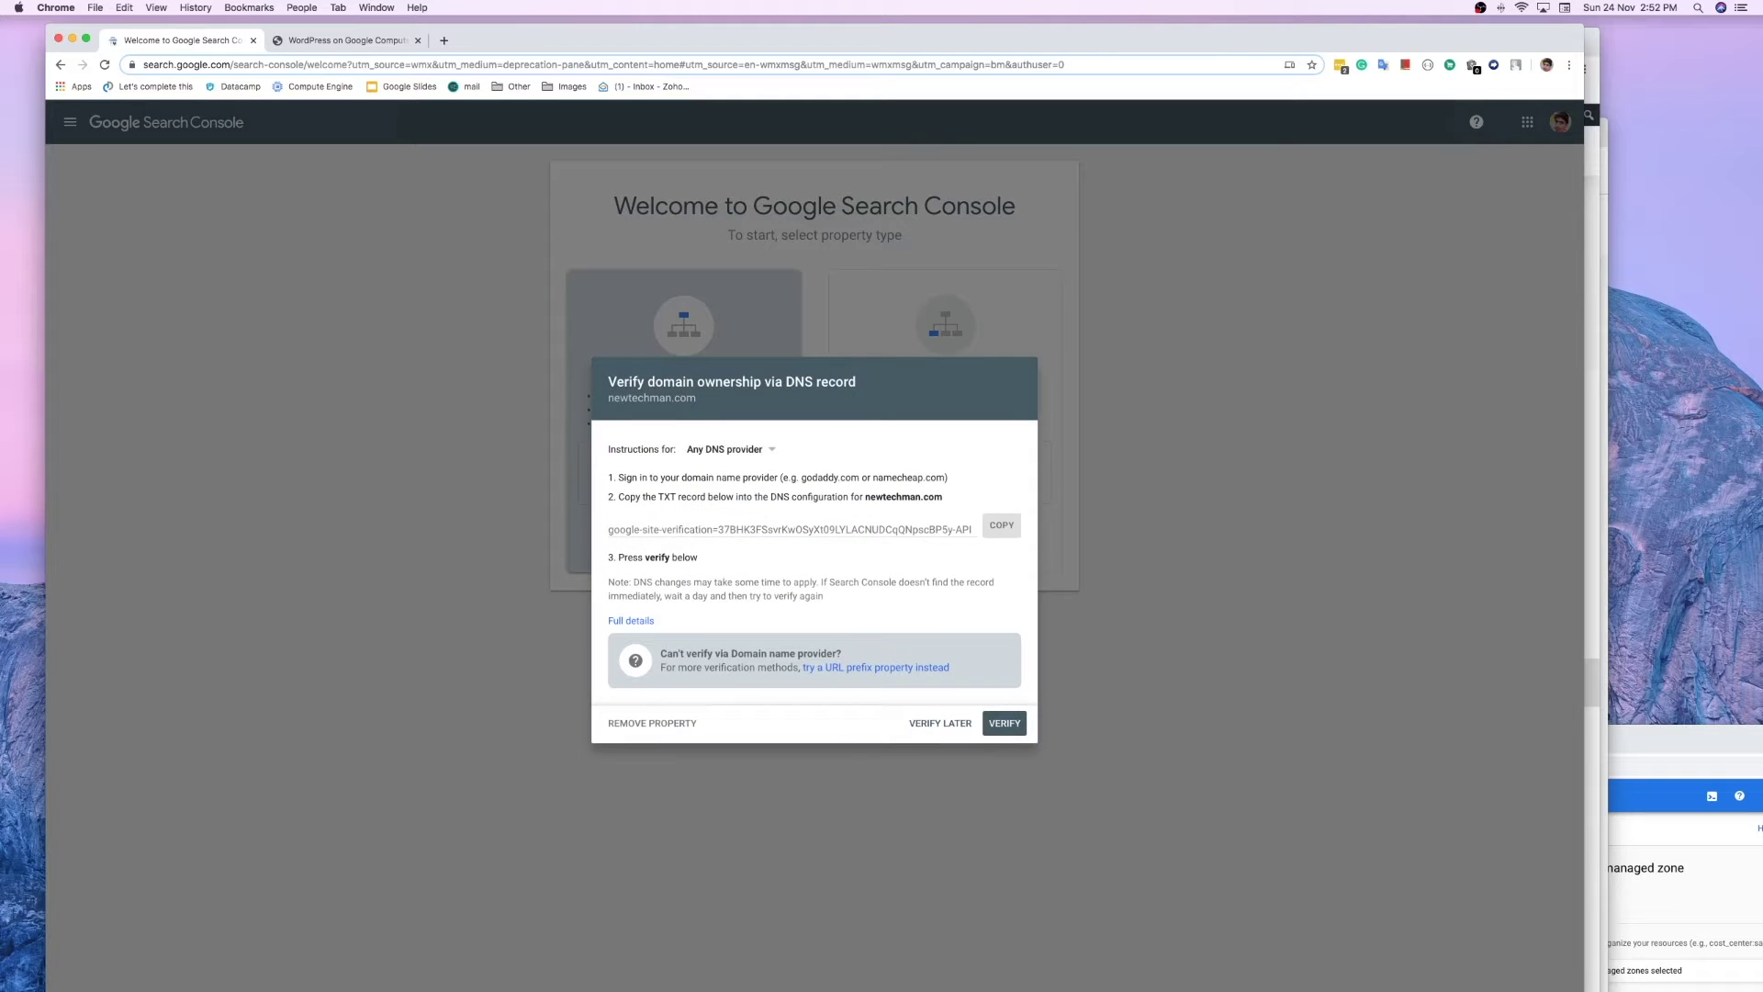
# Step: Copy the TXT verification record for newtechman.com, keeping the instructions for any DNS provider
pyautogui.moveTo(607, 381); pyautogui.dragTo(697, 398)
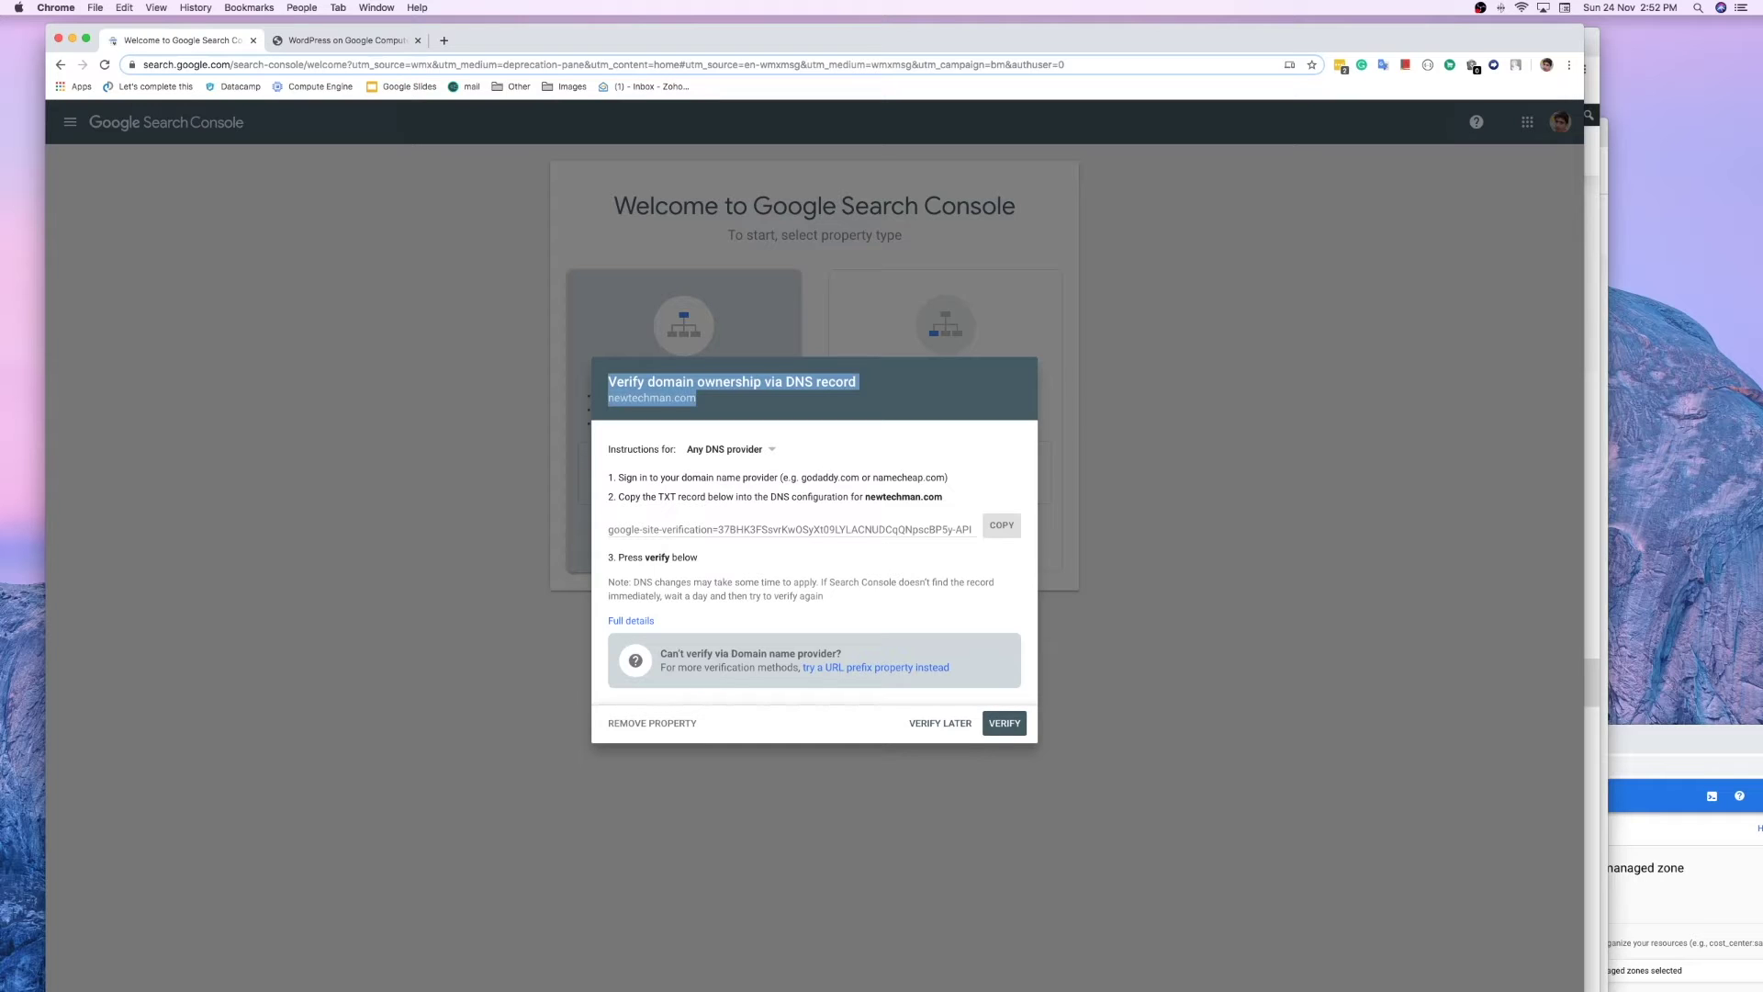
pyautogui.click(696, 398)
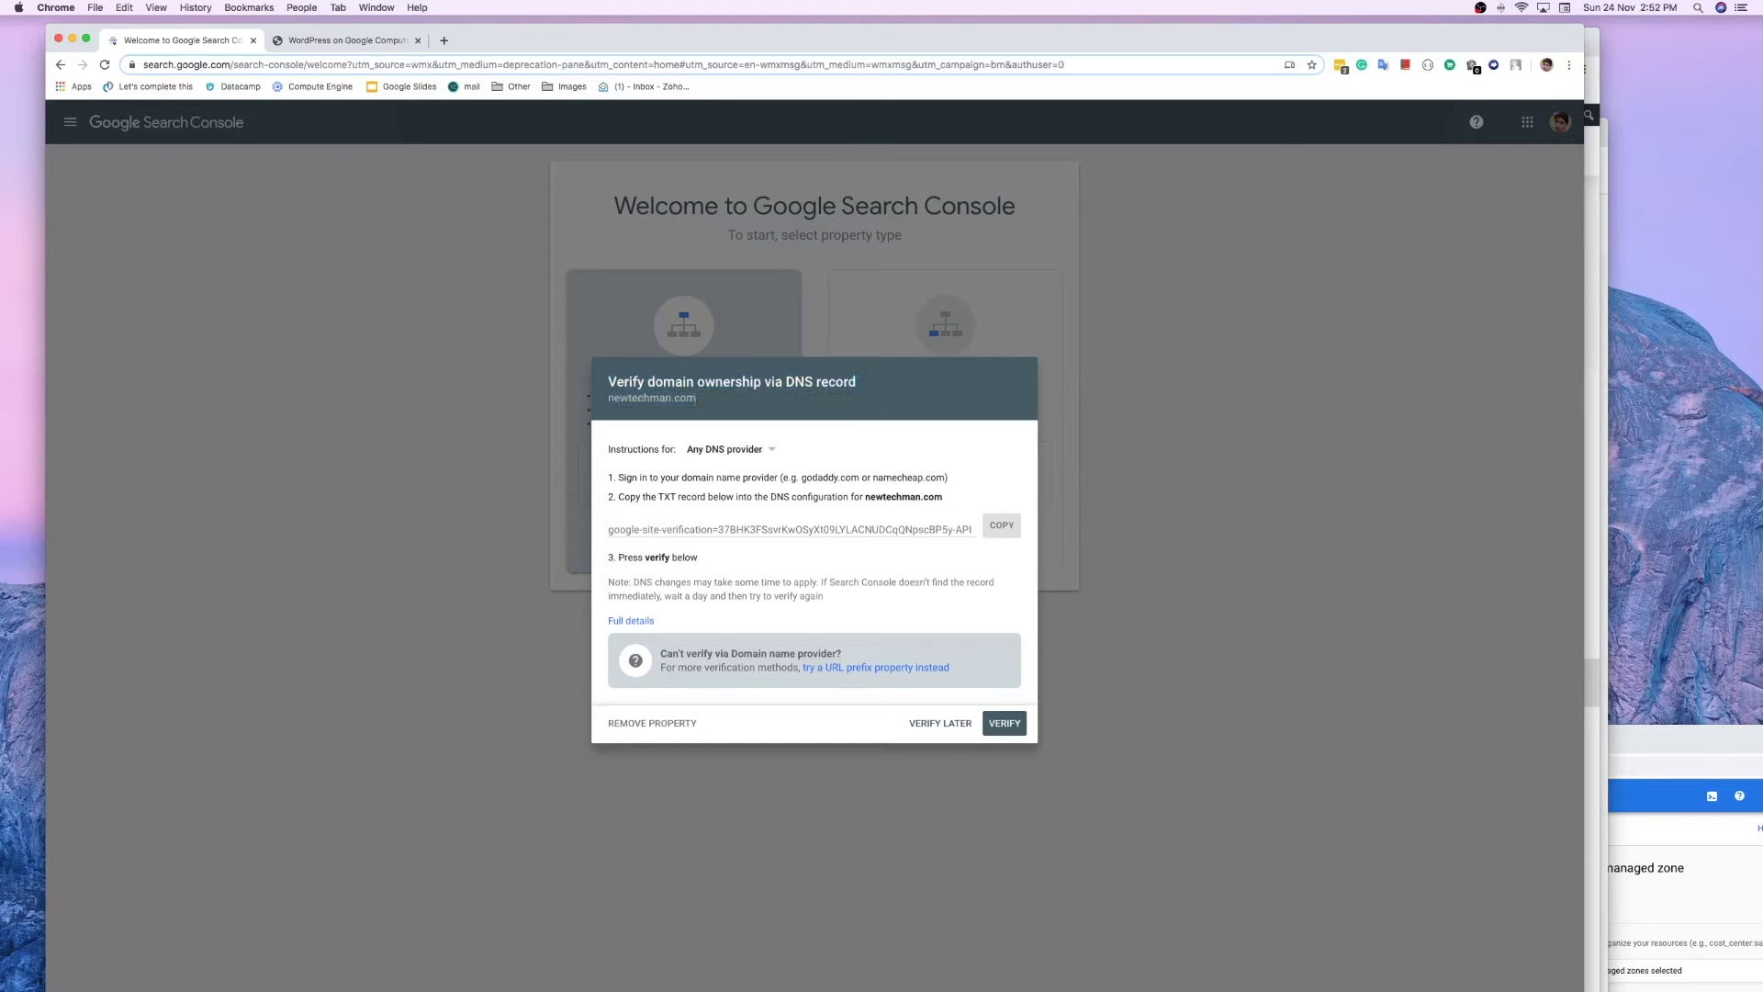
pyautogui.click(792, 529)
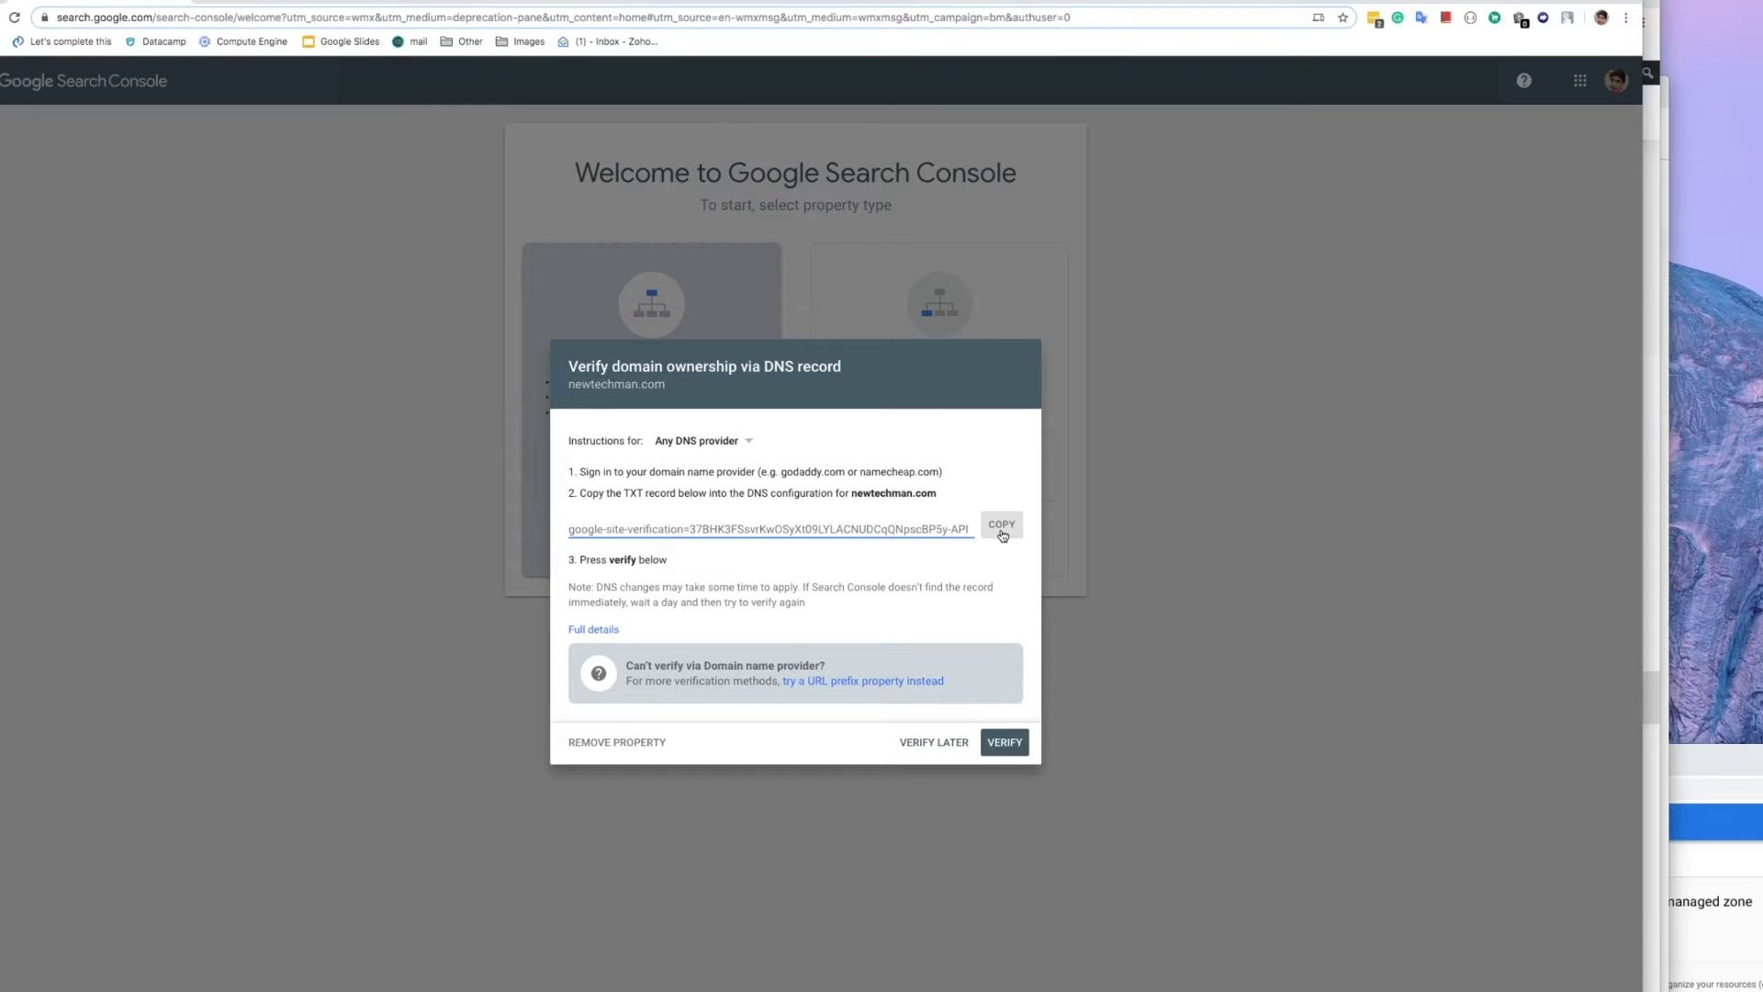
pyautogui.click(1002, 530)
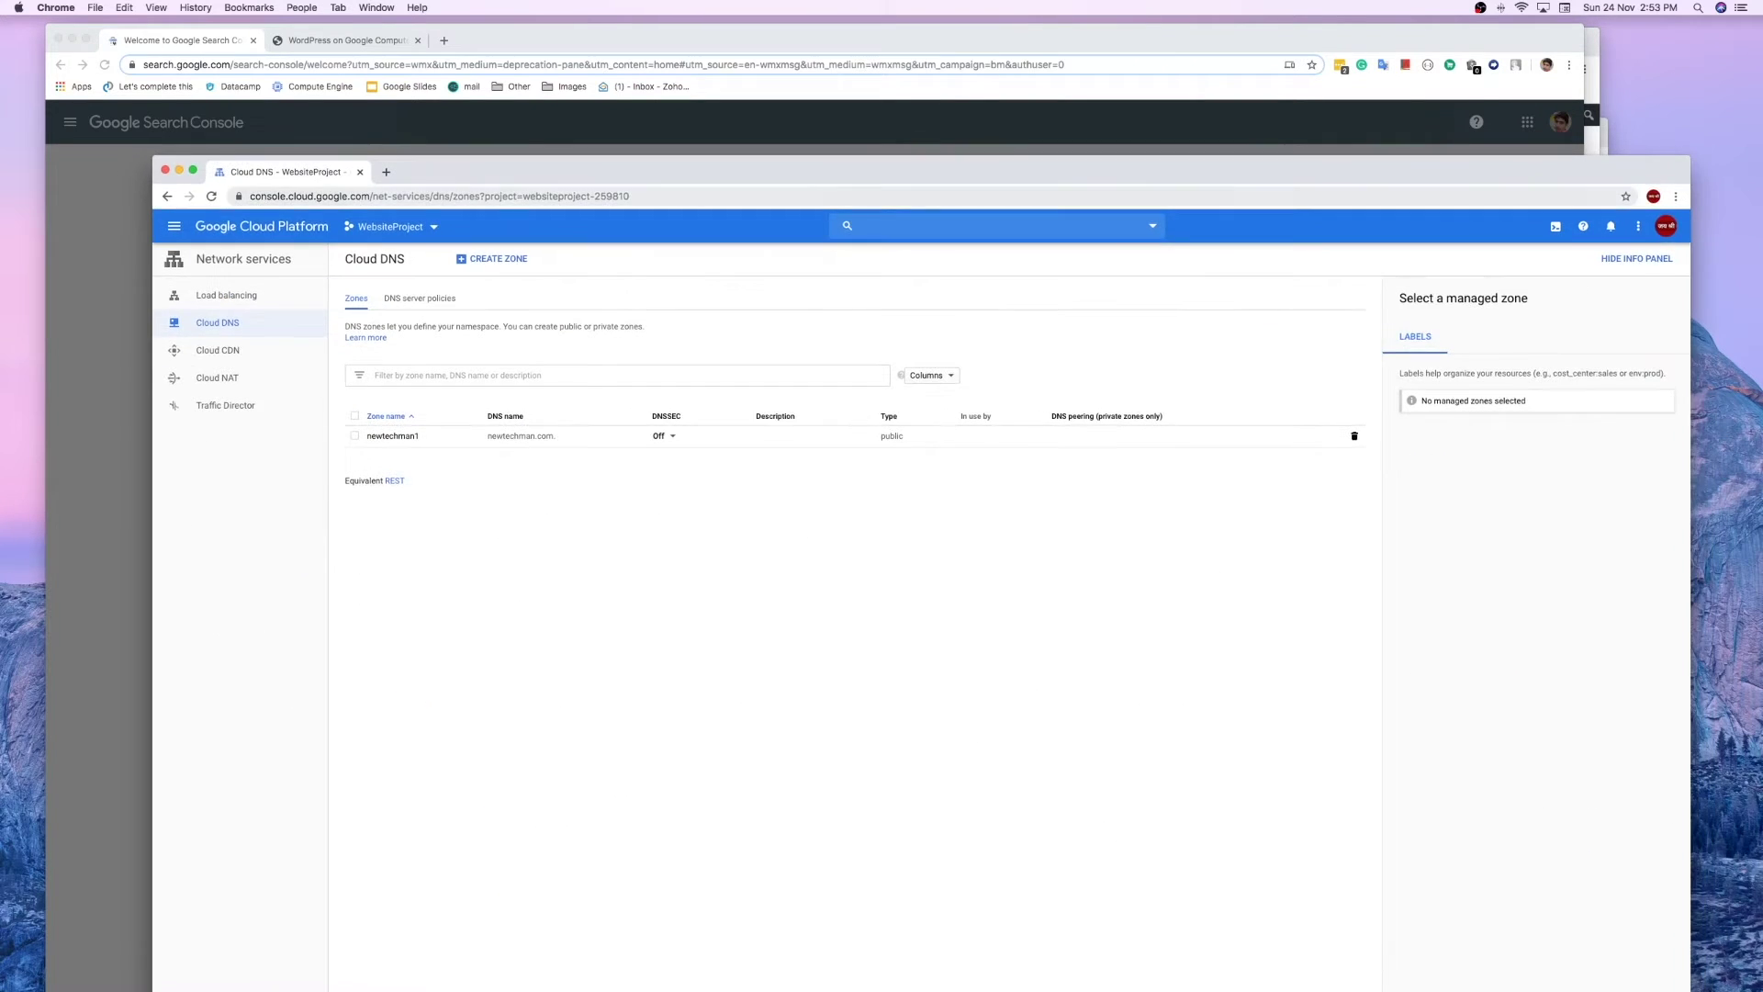
# Step: Switch to the Google Cloud Platform console, search for dns and open the Cloud DNS network service
pyautogui.click(262, 226)
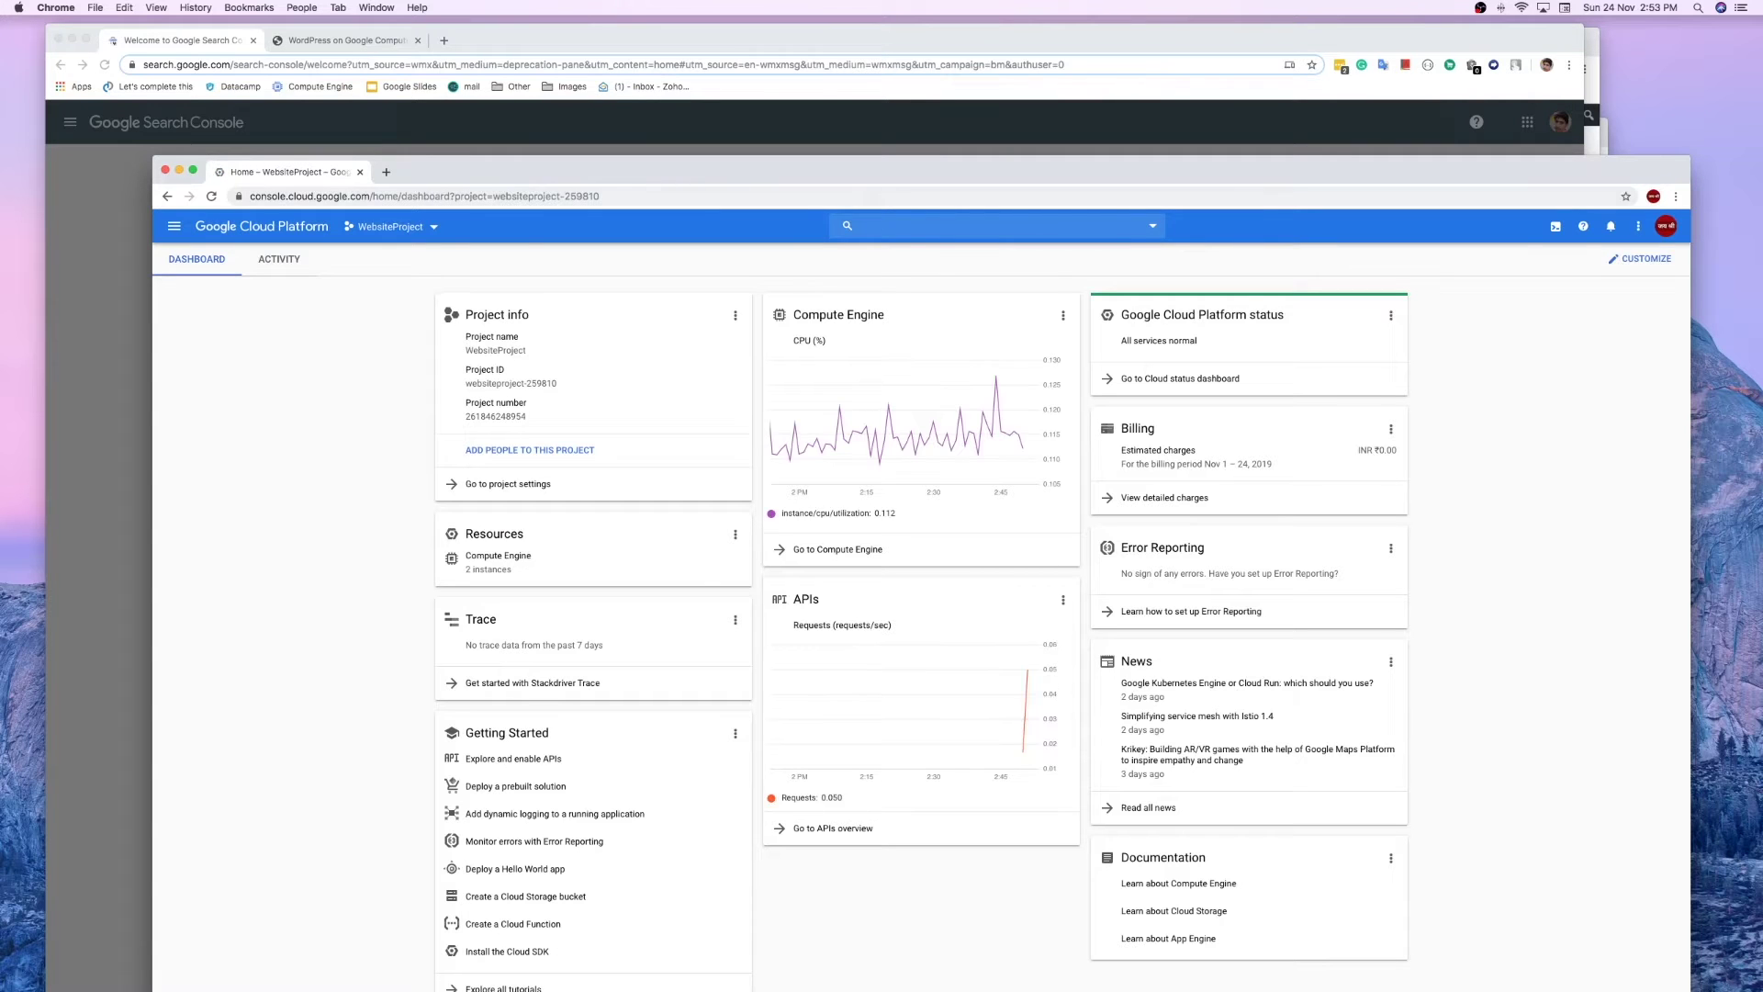
pyautogui.click(955, 226)
pyautogui.write('dns')
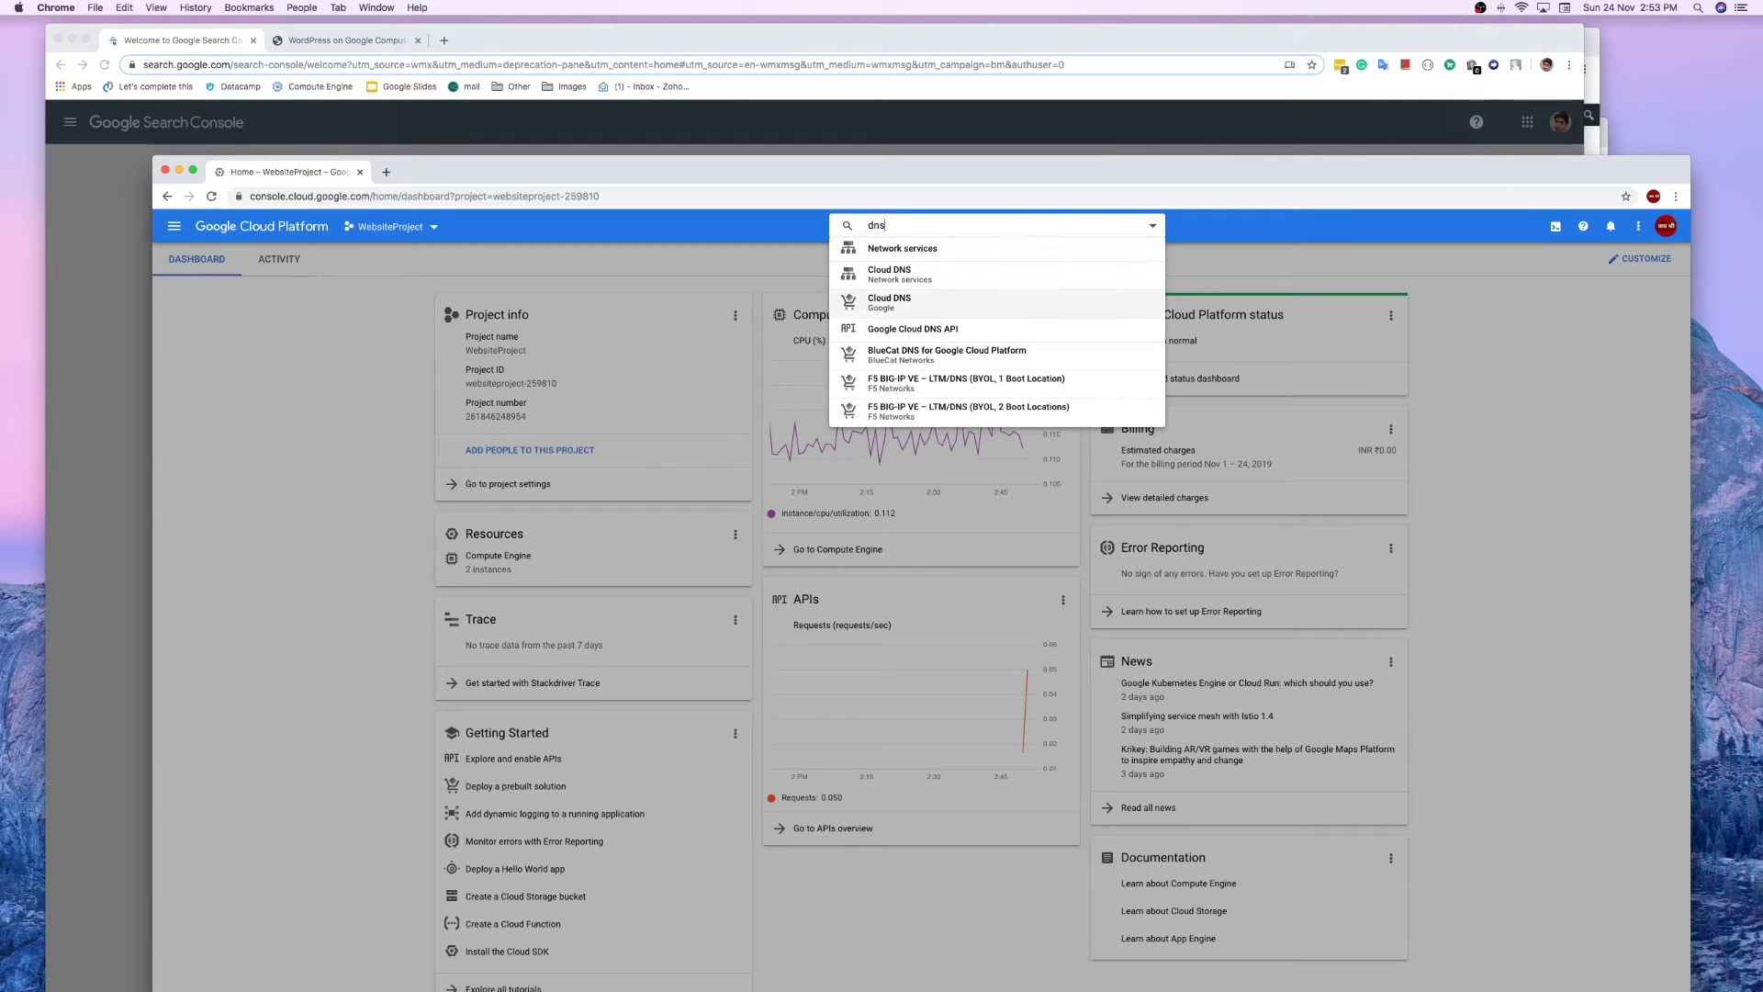
pyautogui.click(904, 274)
pyautogui.moveTo(826, 171); pyautogui.dragTo(885, 251)
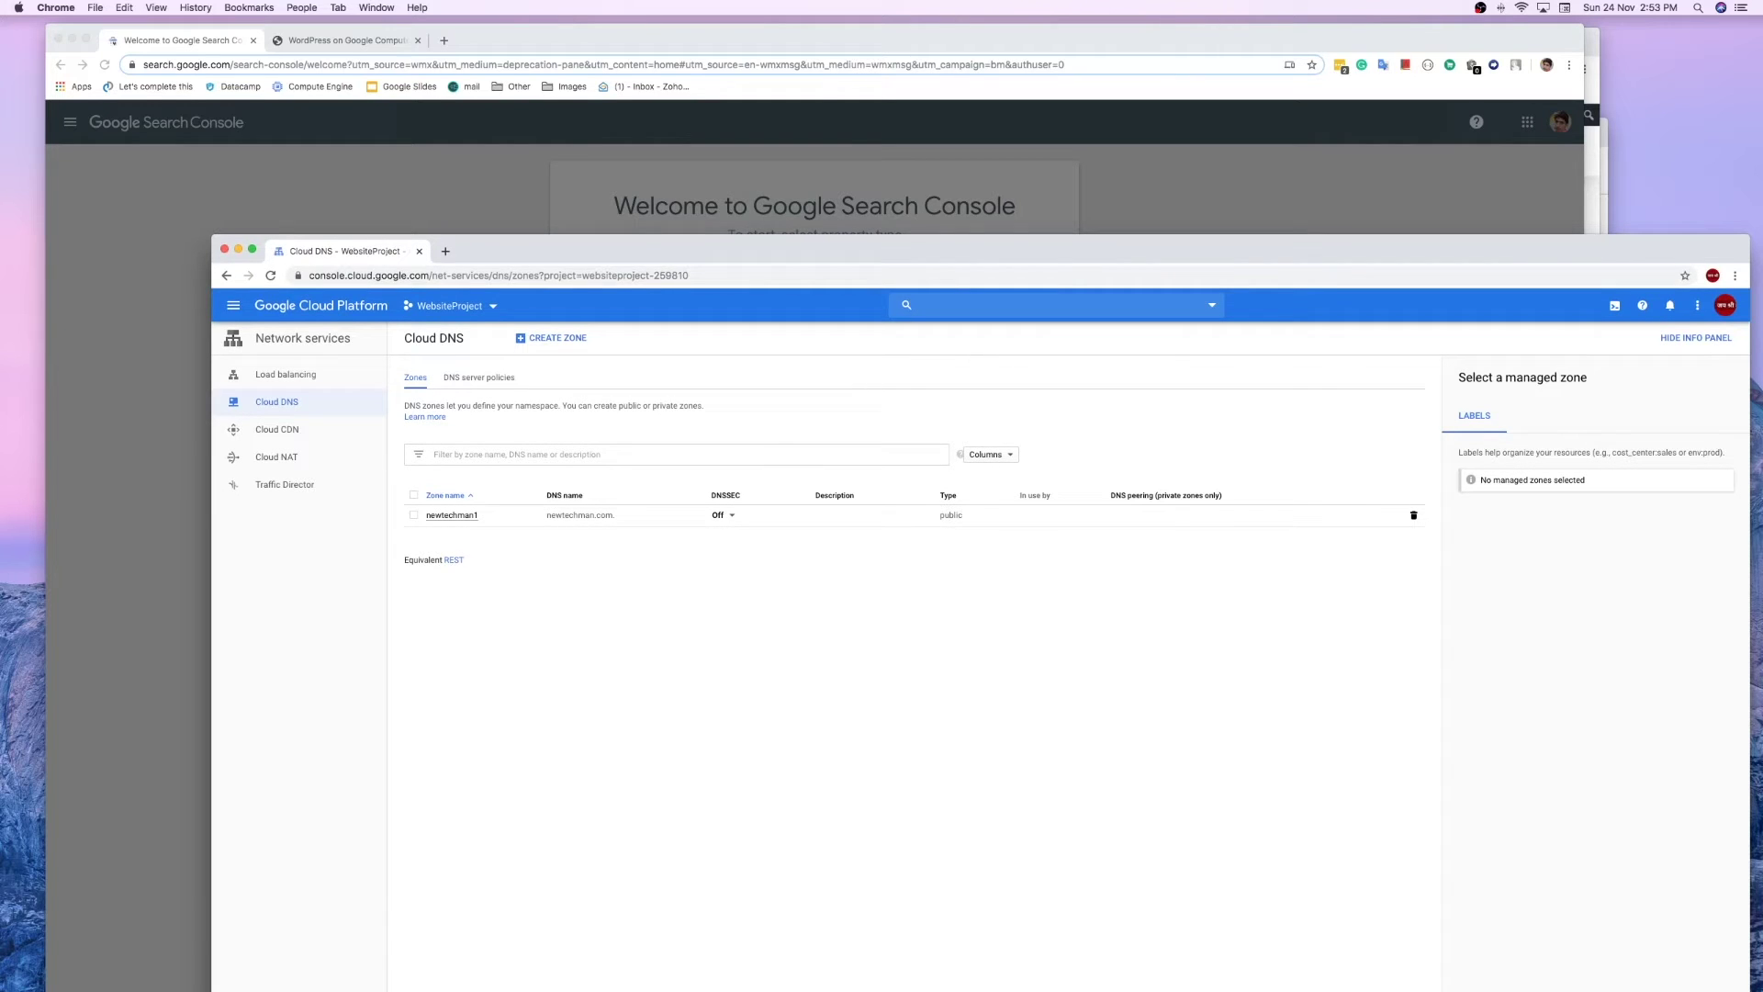
# Step: Open the newtechman1 zone and start a new record set with the resource record type TXT
pyautogui.click(452, 515)
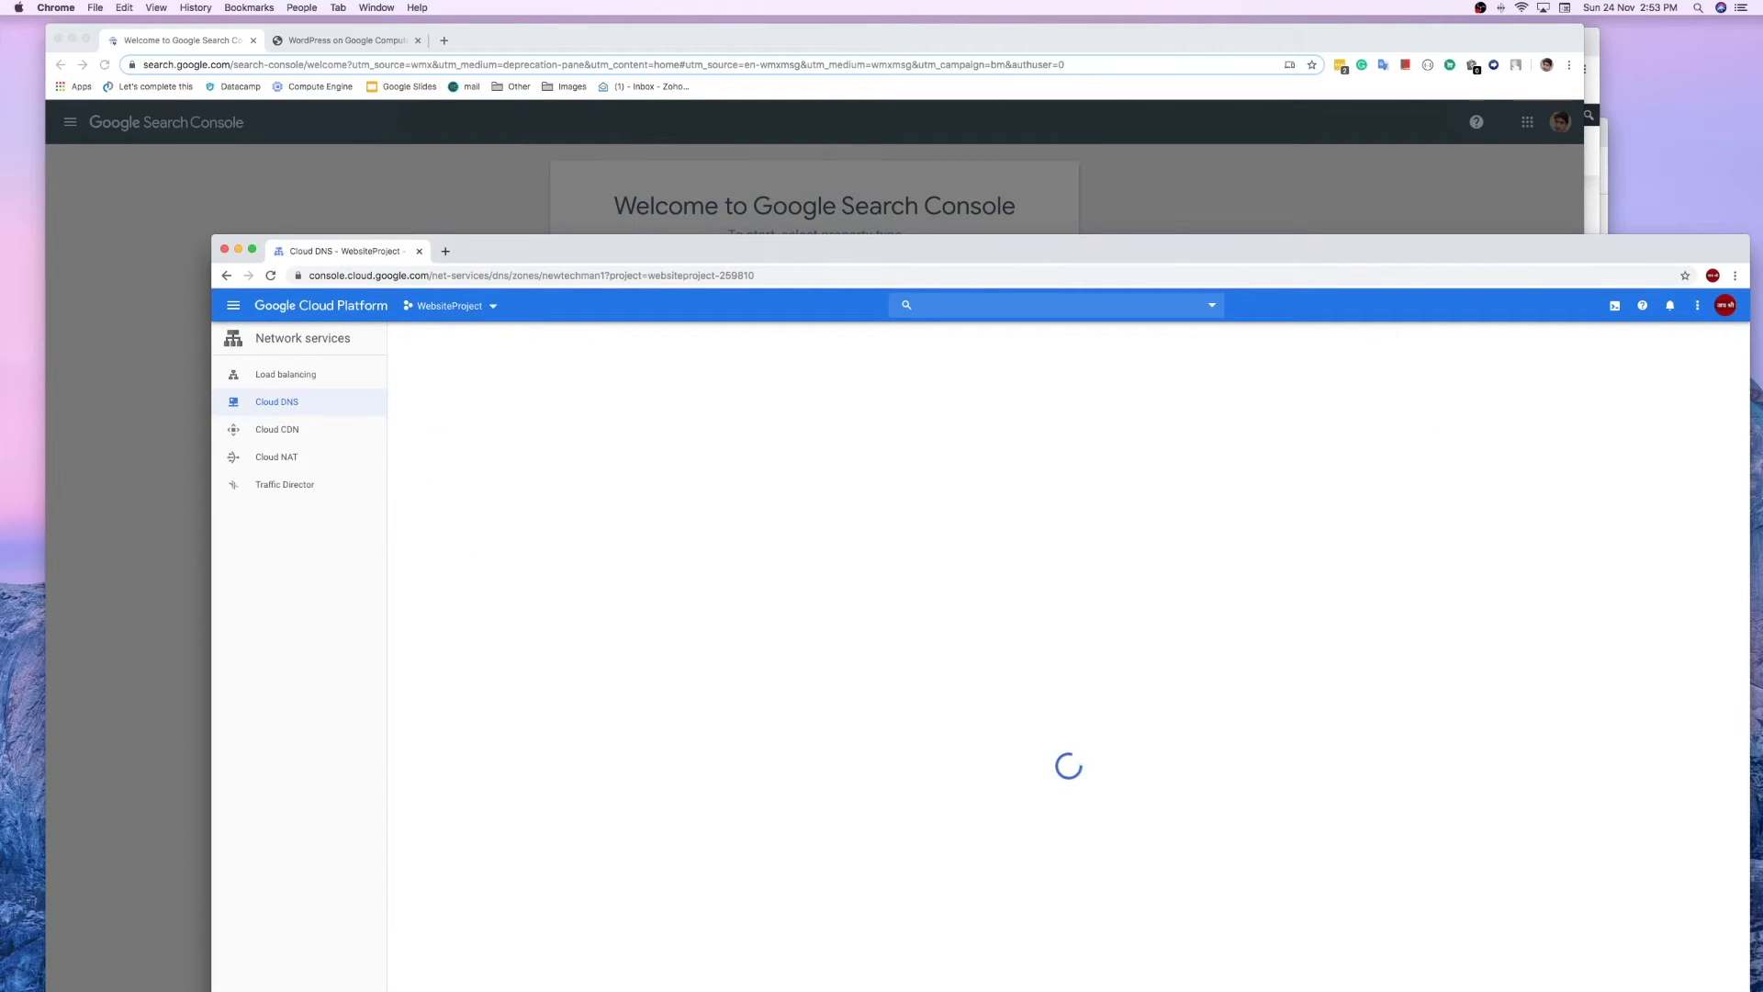
pyautogui.moveTo(643, 250); pyautogui.dragTo(631, 83)
pyautogui.click(423, 268)
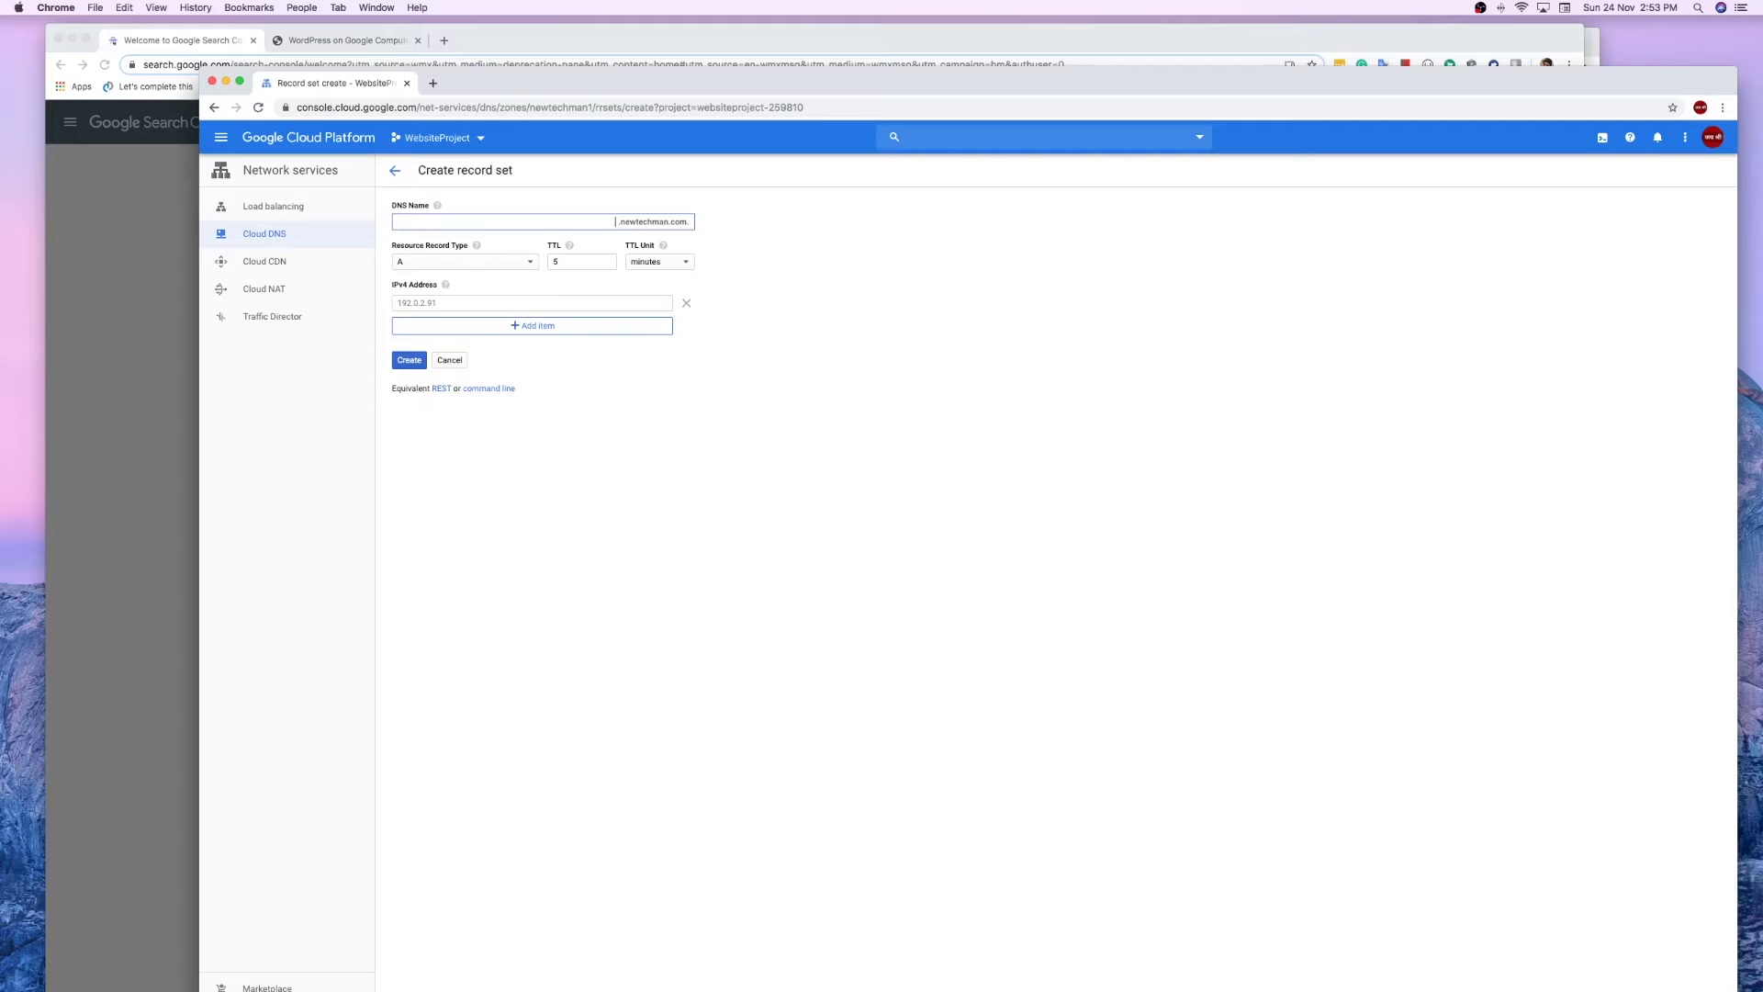
pyautogui.moveTo(633, 83); pyautogui.dragTo(793, 782)
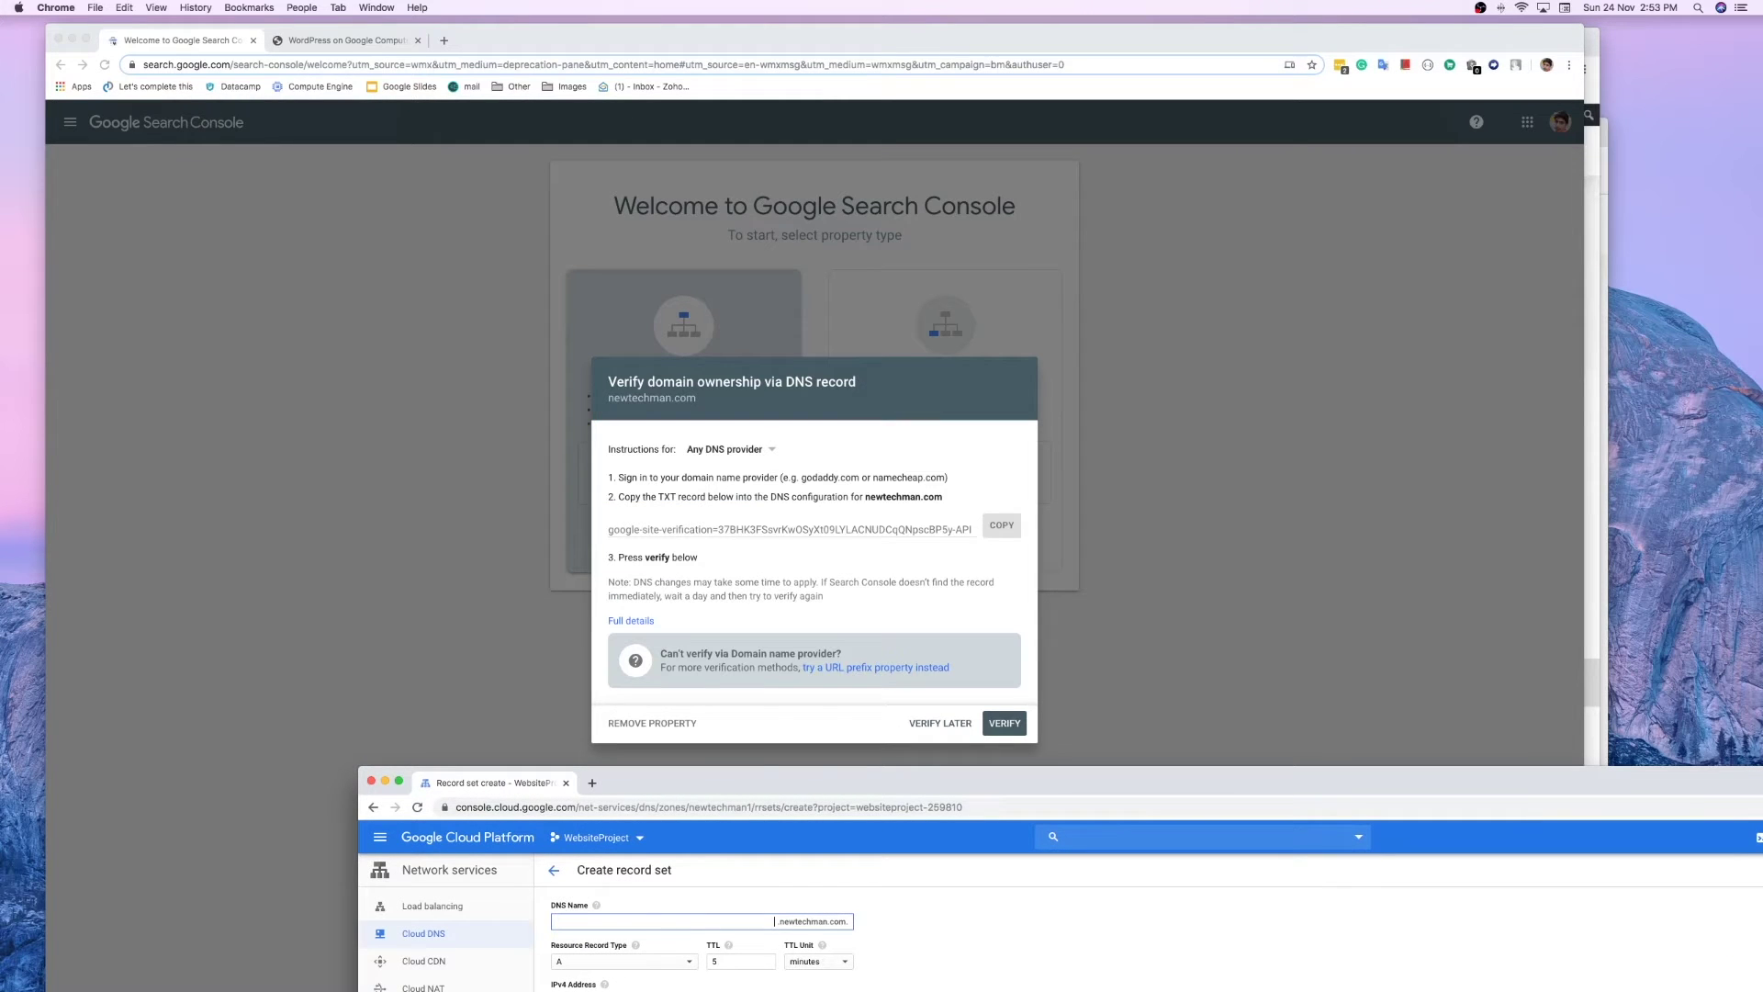
pyautogui.moveTo(792, 782); pyautogui.dragTo(695, 361)
pyautogui.click(525, 541)
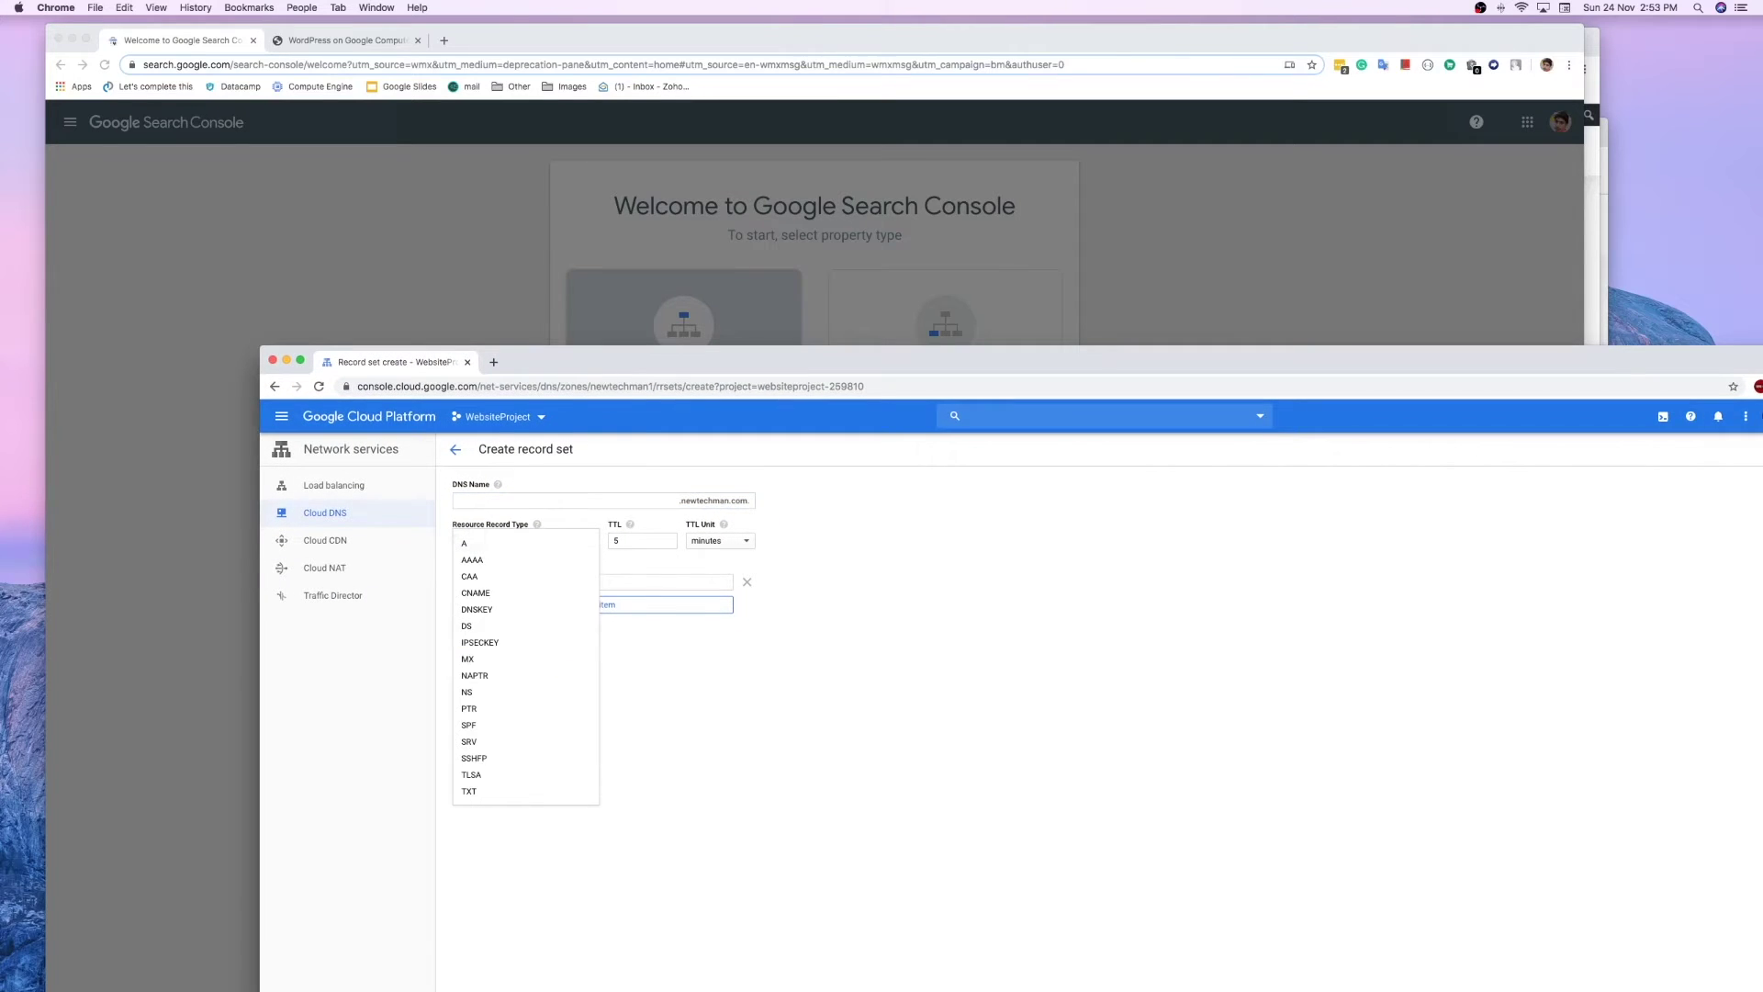
pyautogui.press('Return')
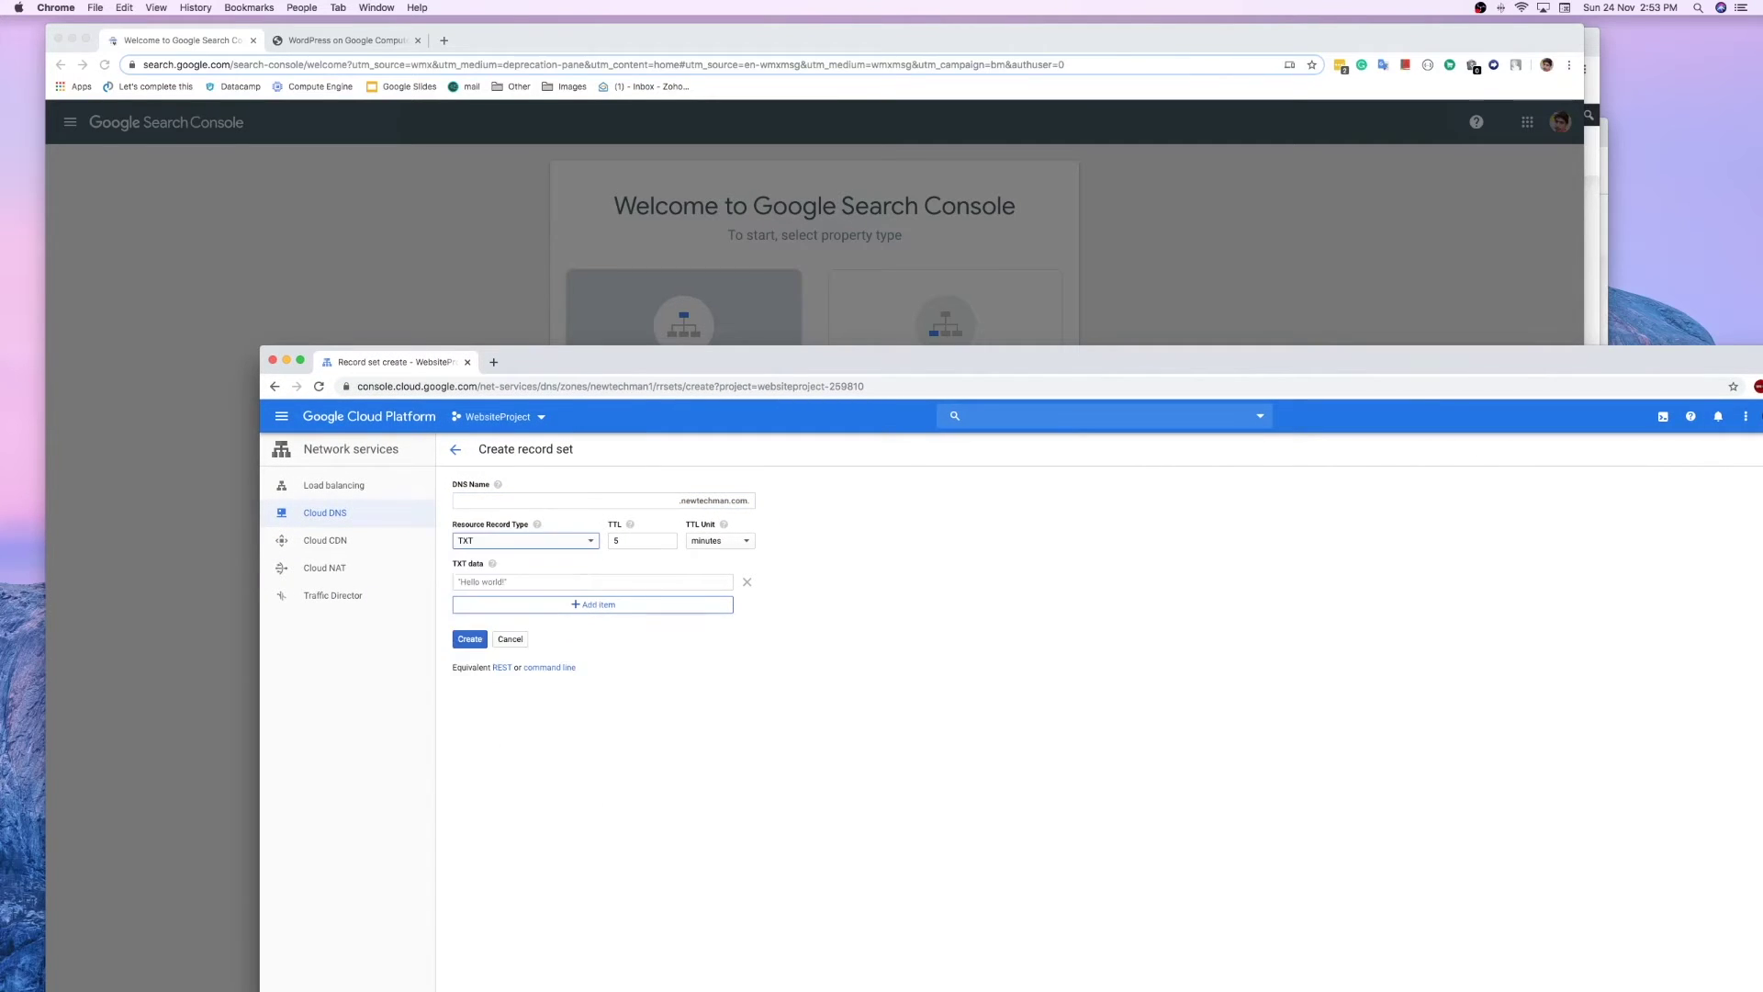
# Step: Enter the quoted Google site verification token as TXT data, set the TTL to 1 minute and try to create the record set
pyautogui.click(593, 582)
pyautogui.moveTo(918, 361); pyautogui.dragTo(862, 222)
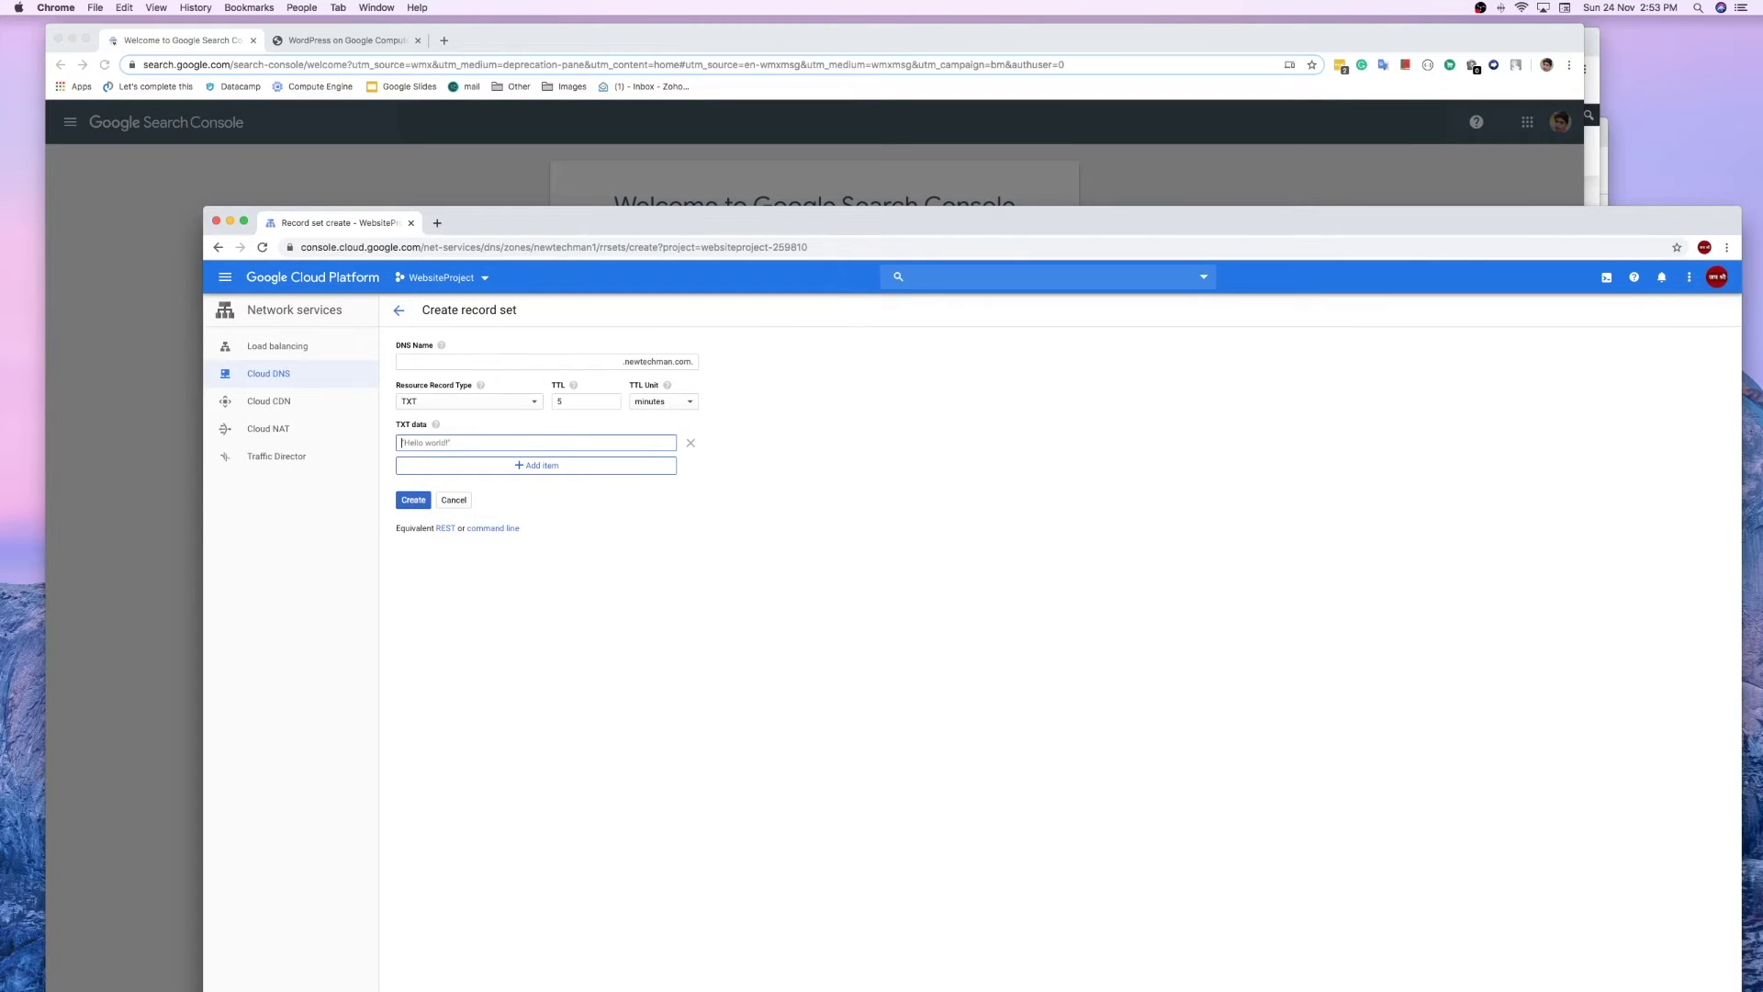
pyautogui.write('google-site-verification=37BHK3FSsvrKwOSyXt09LYLACNUDCqQNpscBP5y-AP')
pyautogui.write('"')
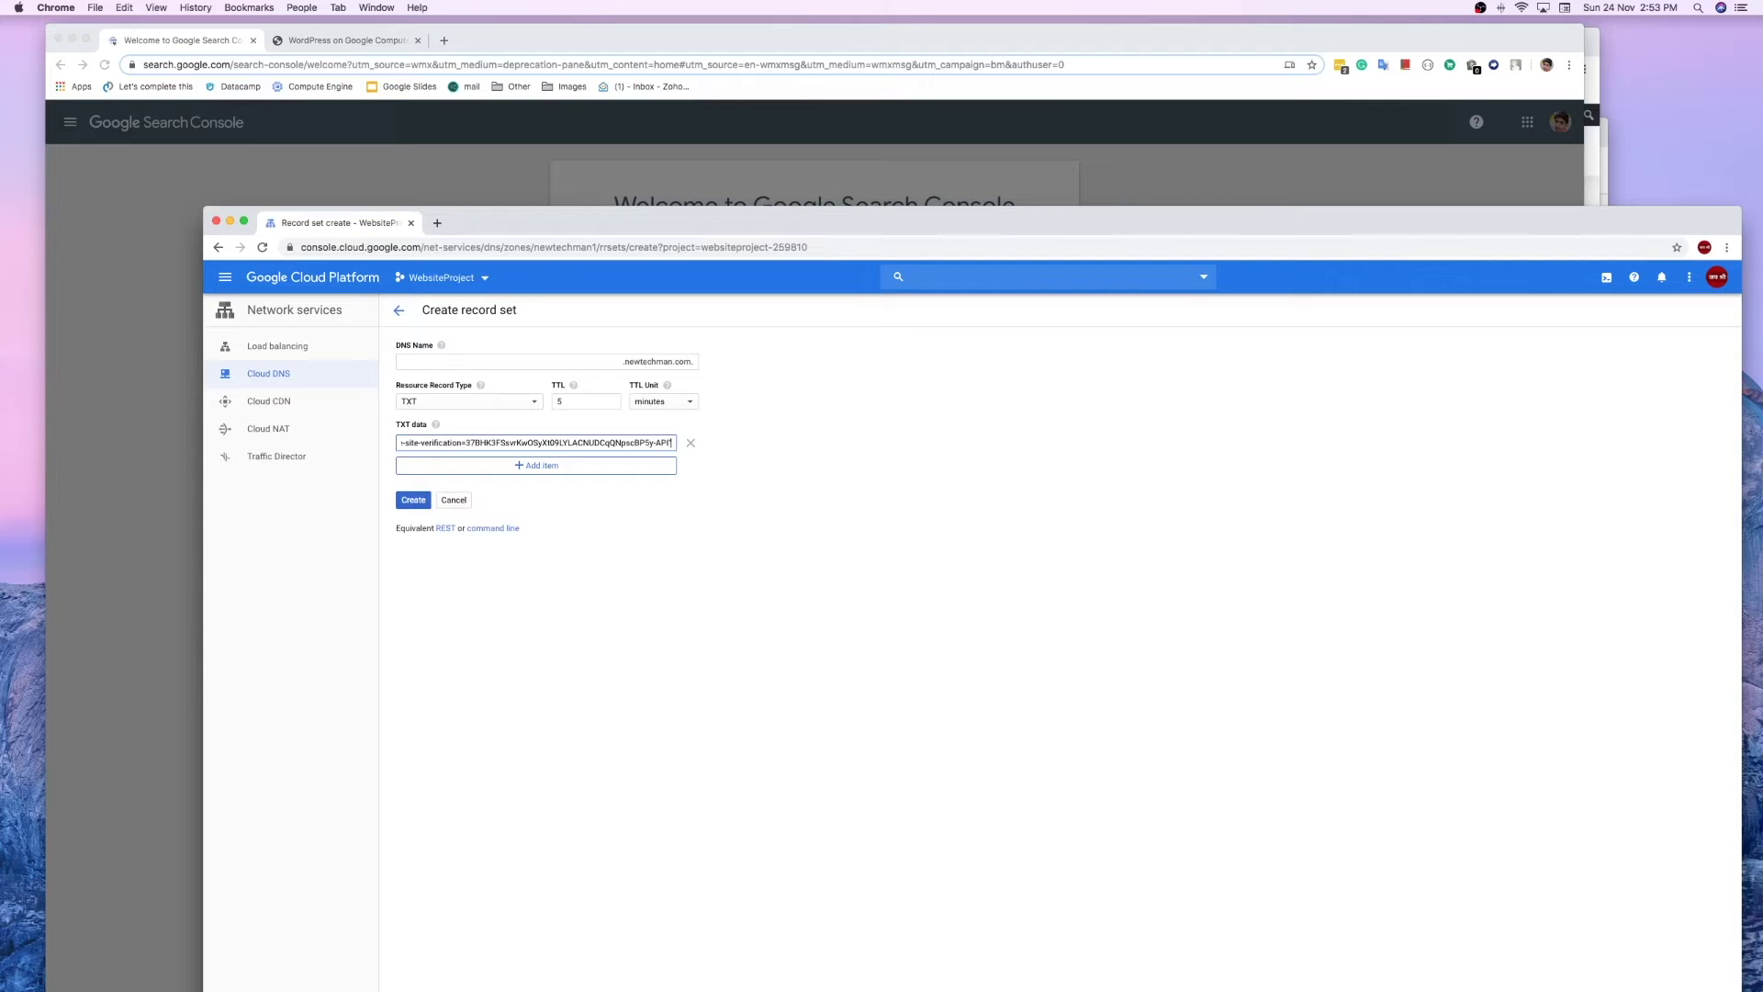
pyautogui.doubleClick(562, 401)
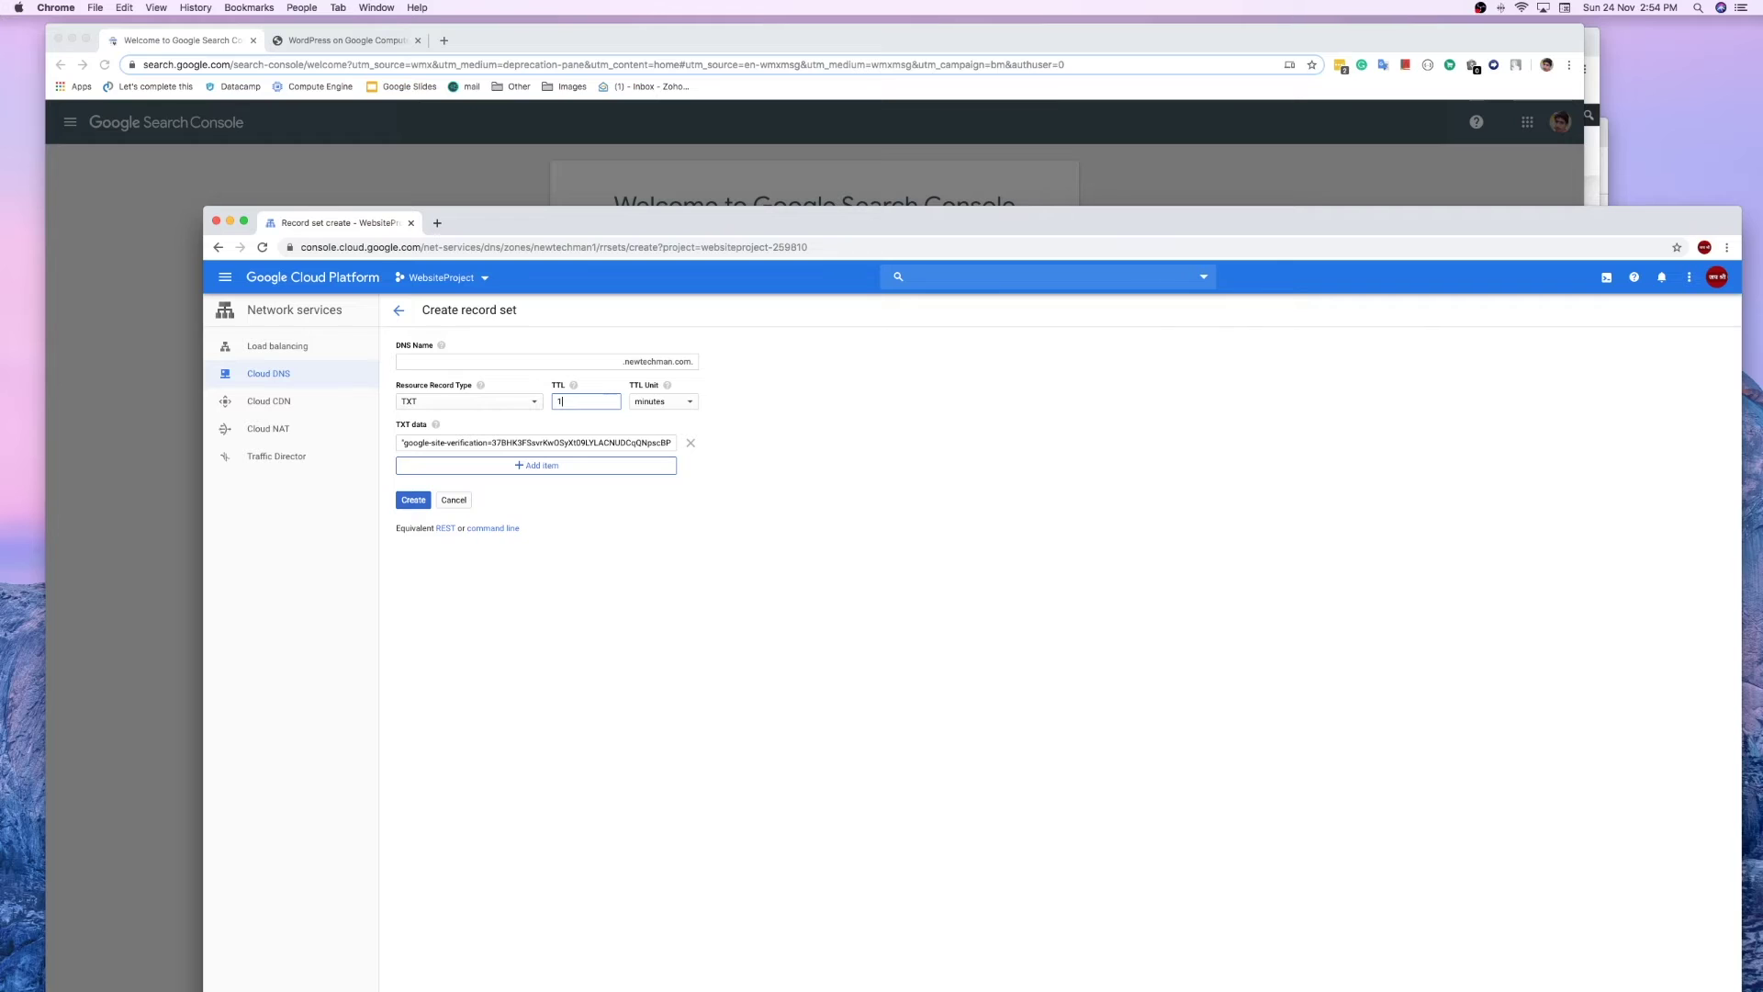
pyautogui.click(413, 500)
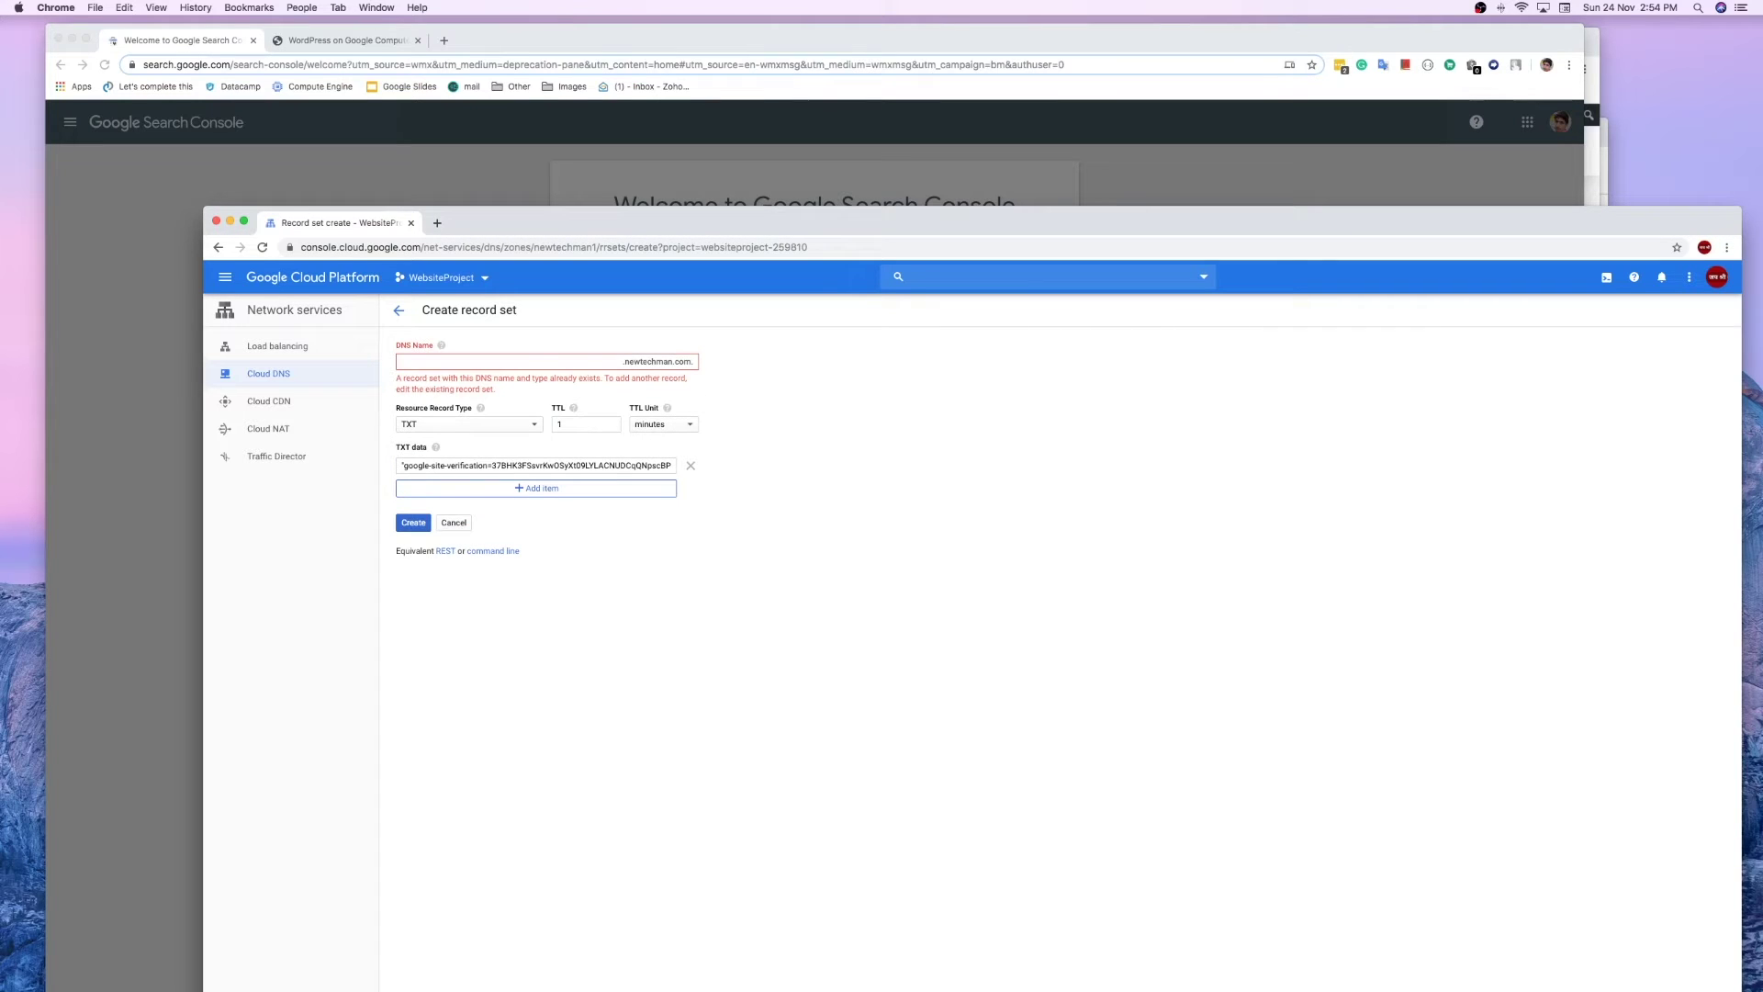
# Step: Recheck the Search Console verification instructions, and cancel the new TXT record set to return to the newtechman1 zone details in Cloud DNS
pyautogui.moveTo(421, 378); pyautogui.dragTo(615, 378)
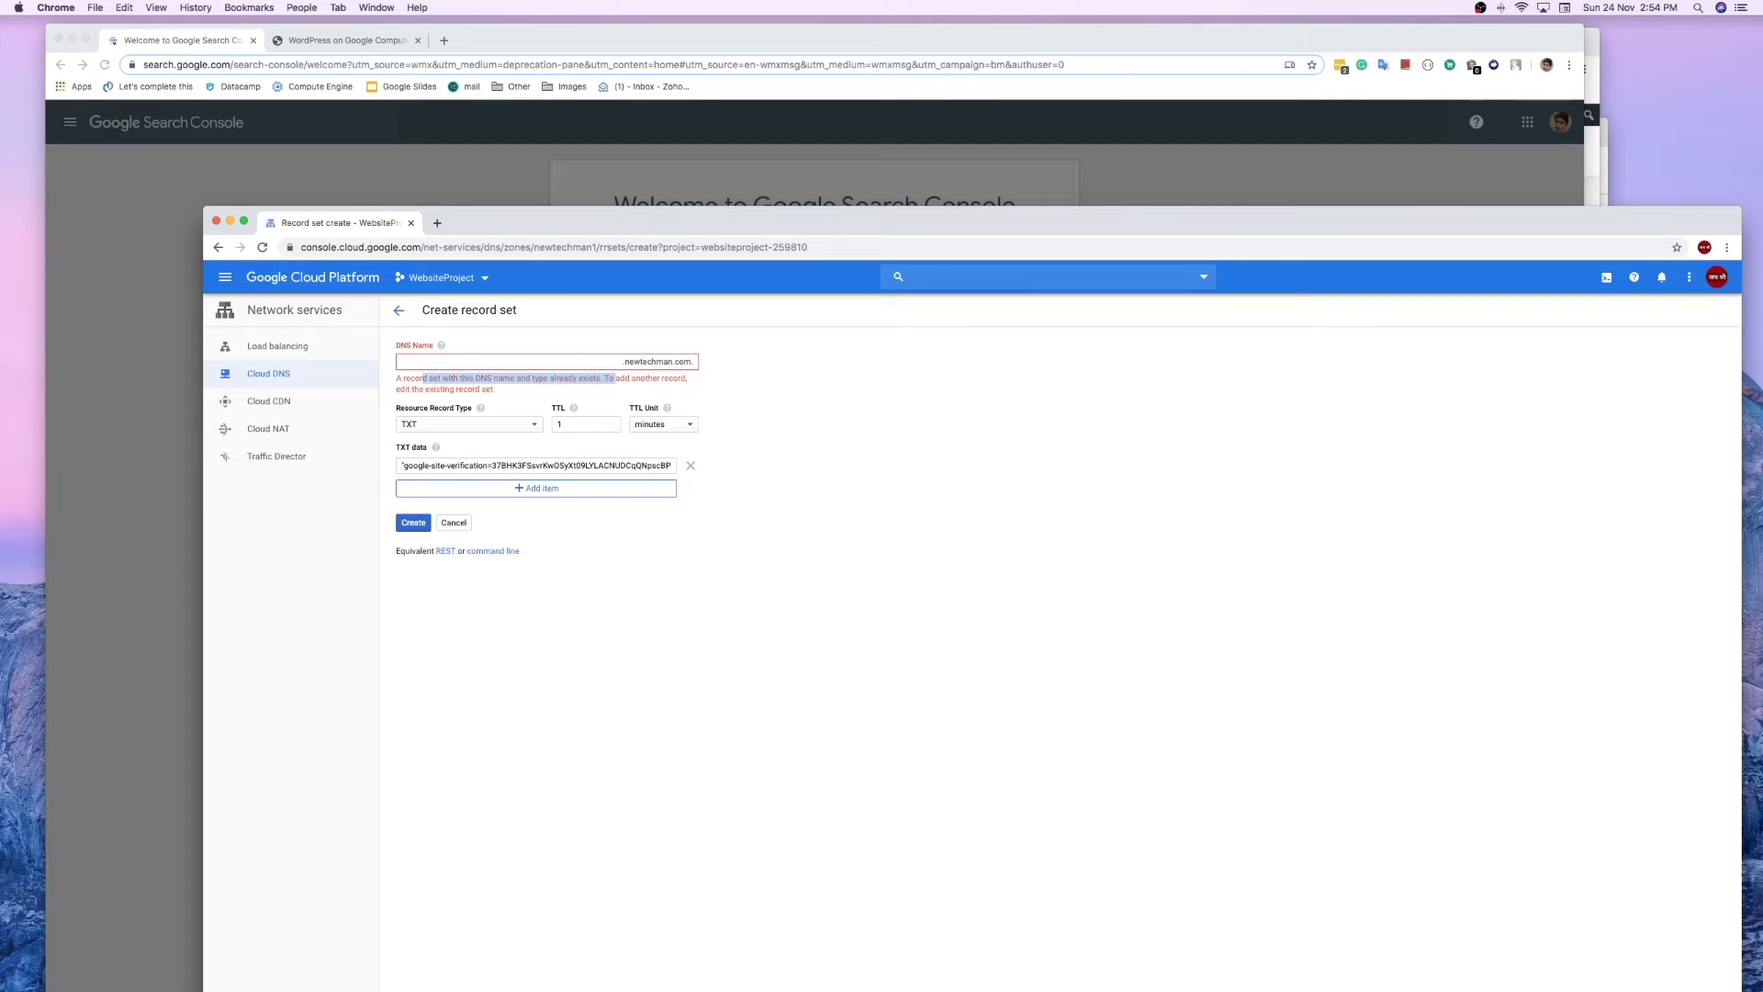
pyautogui.moveTo(661, 222); pyautogui.dragTo(660, 747)
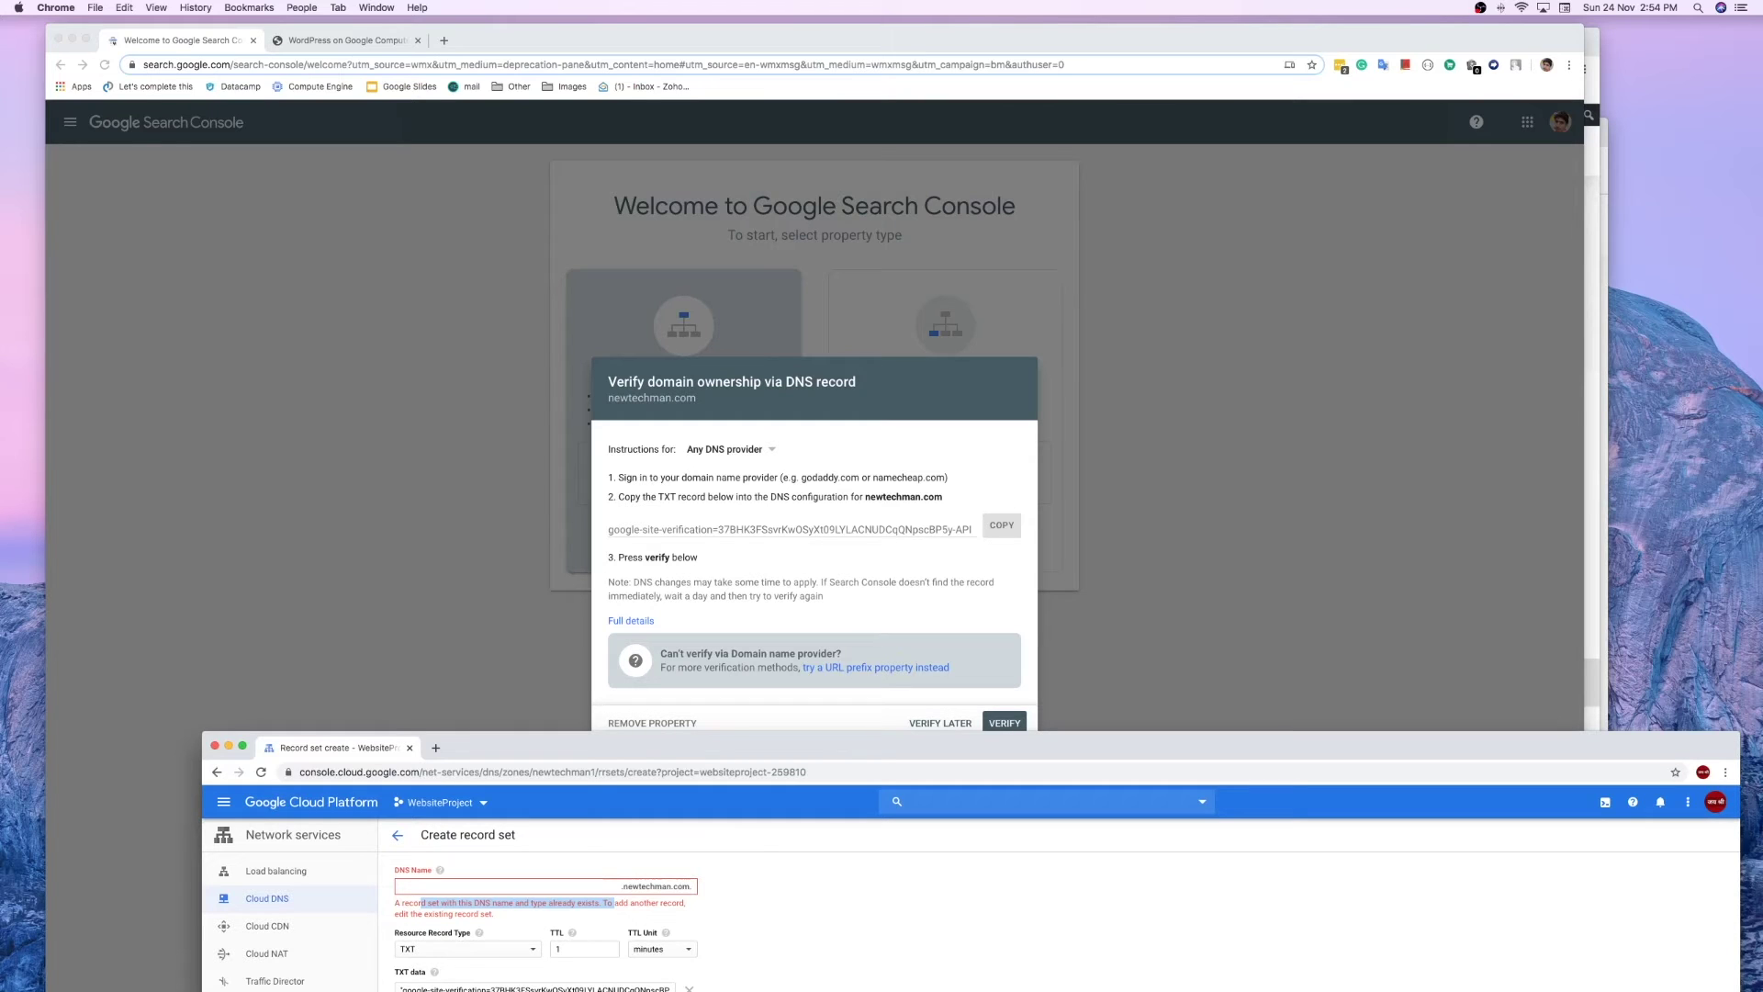
pyautogui.click(816, 557)
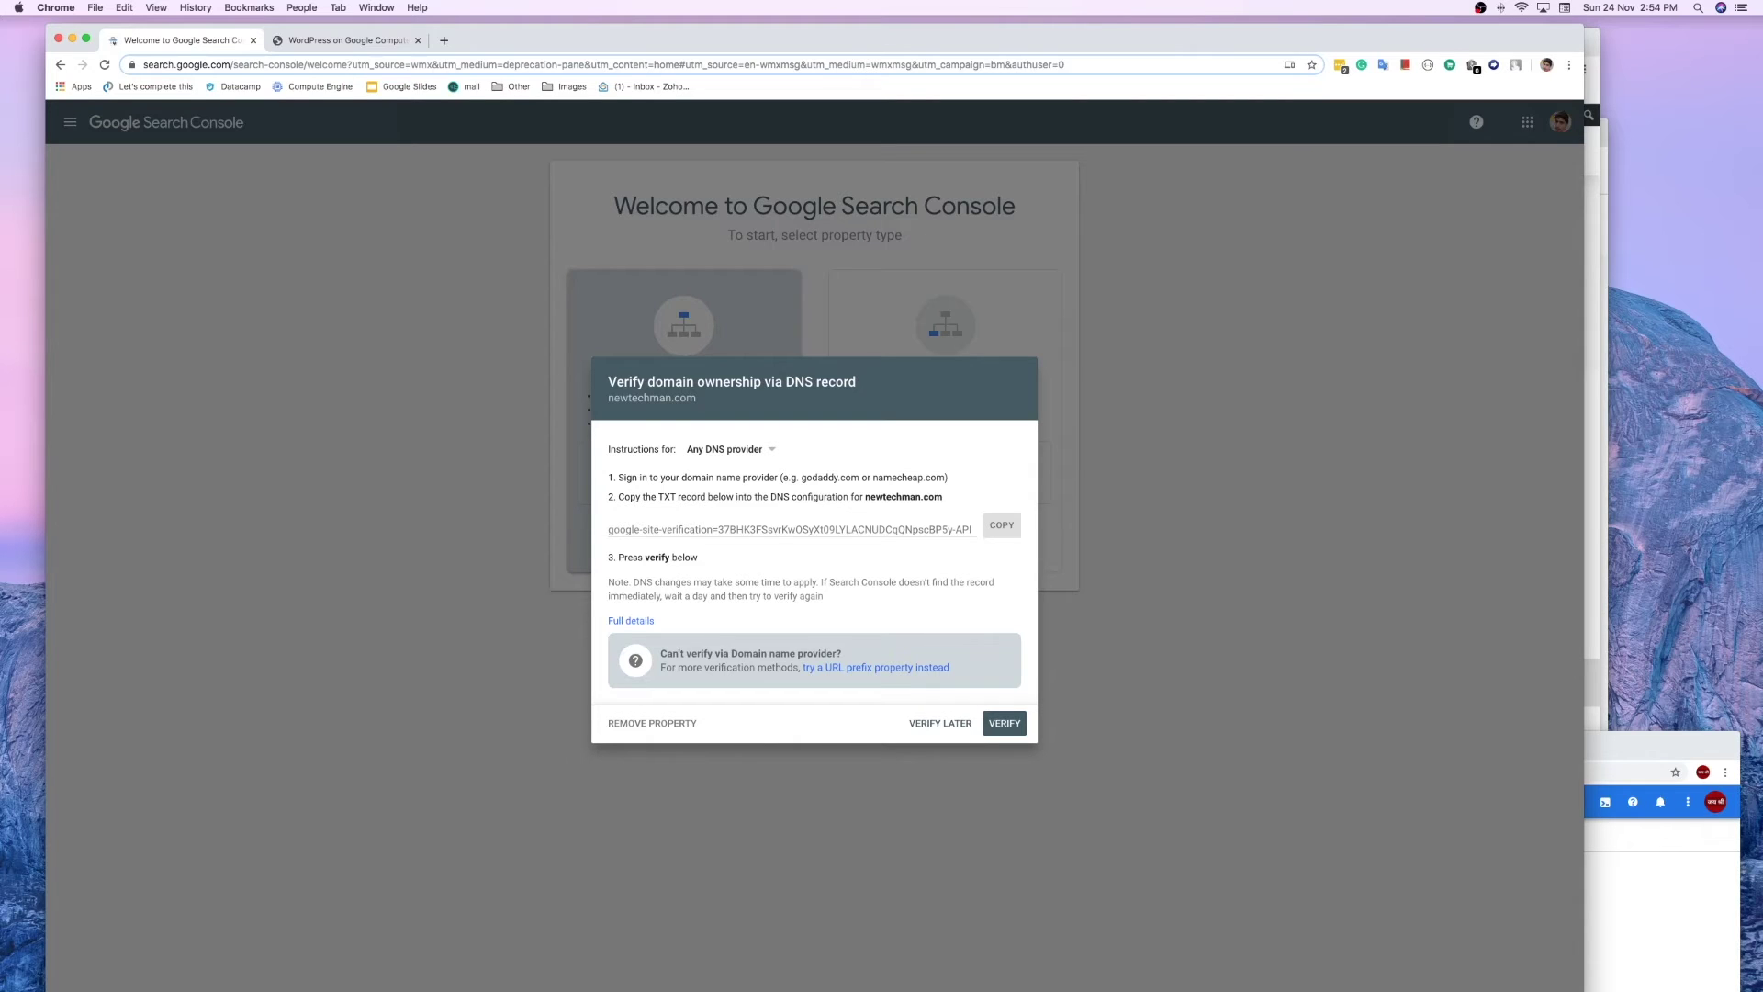
pyautogui.press('super+Tab')
pyautogui.press('super+Tab')
pyautogui.press('super+grave')
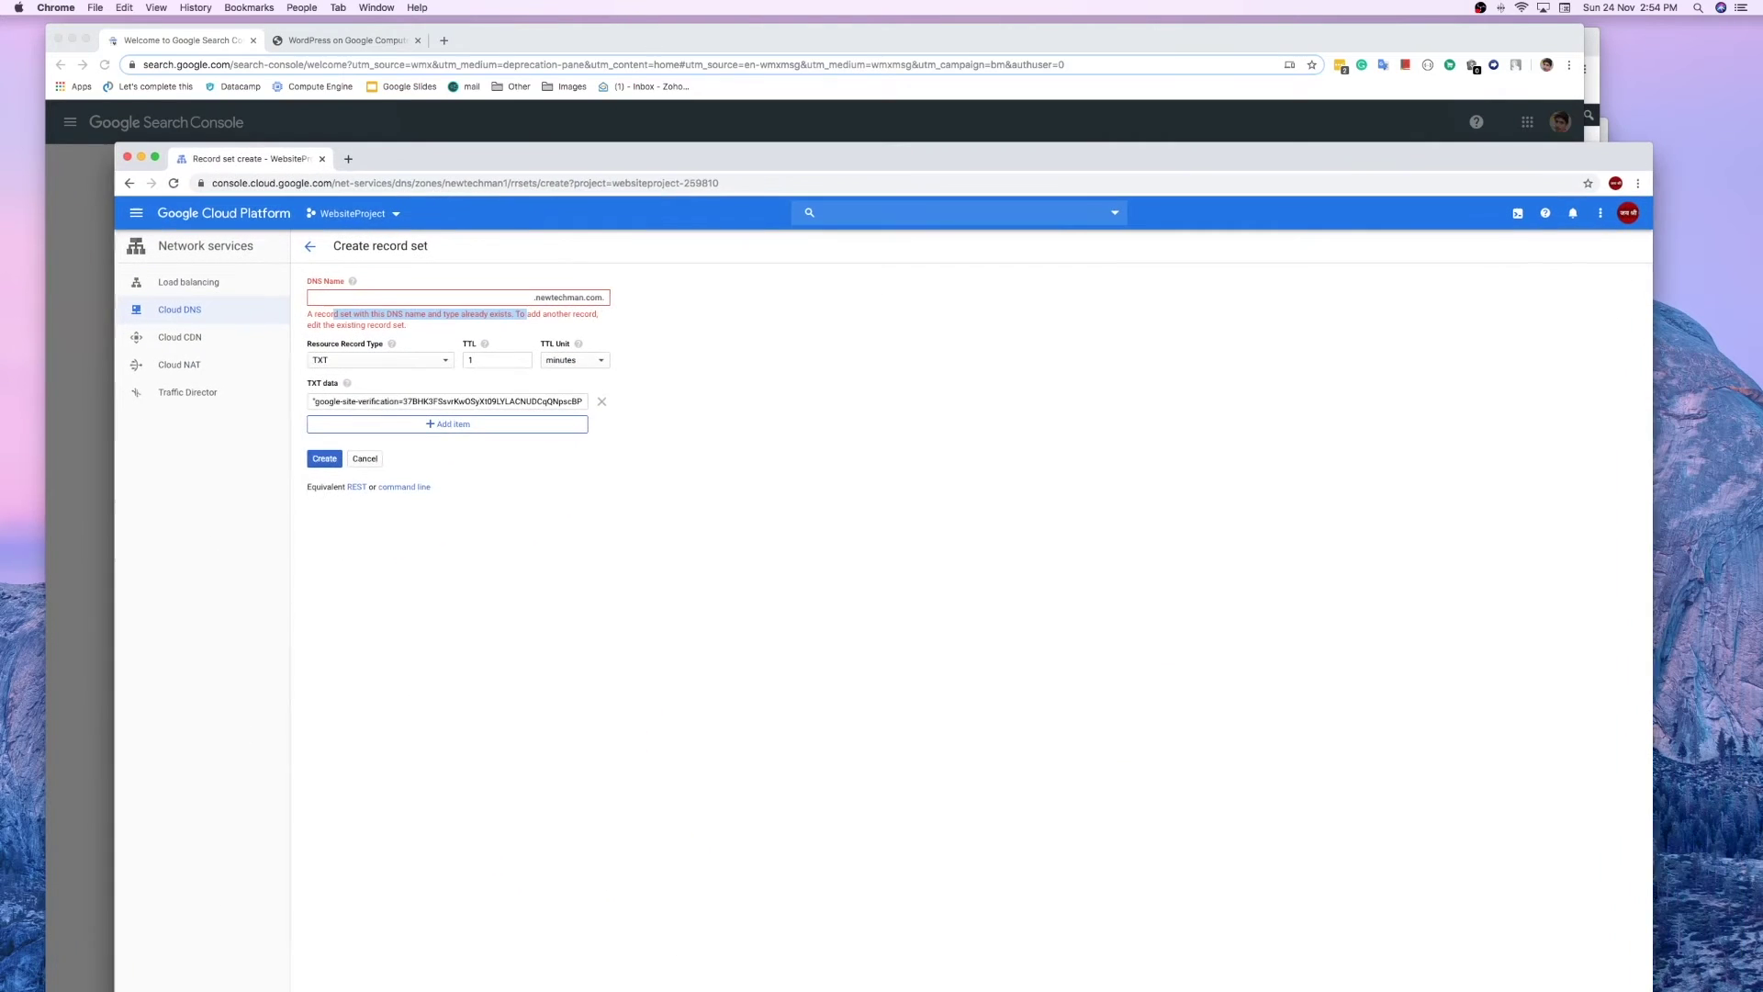
pyautogui.click(364, 458)
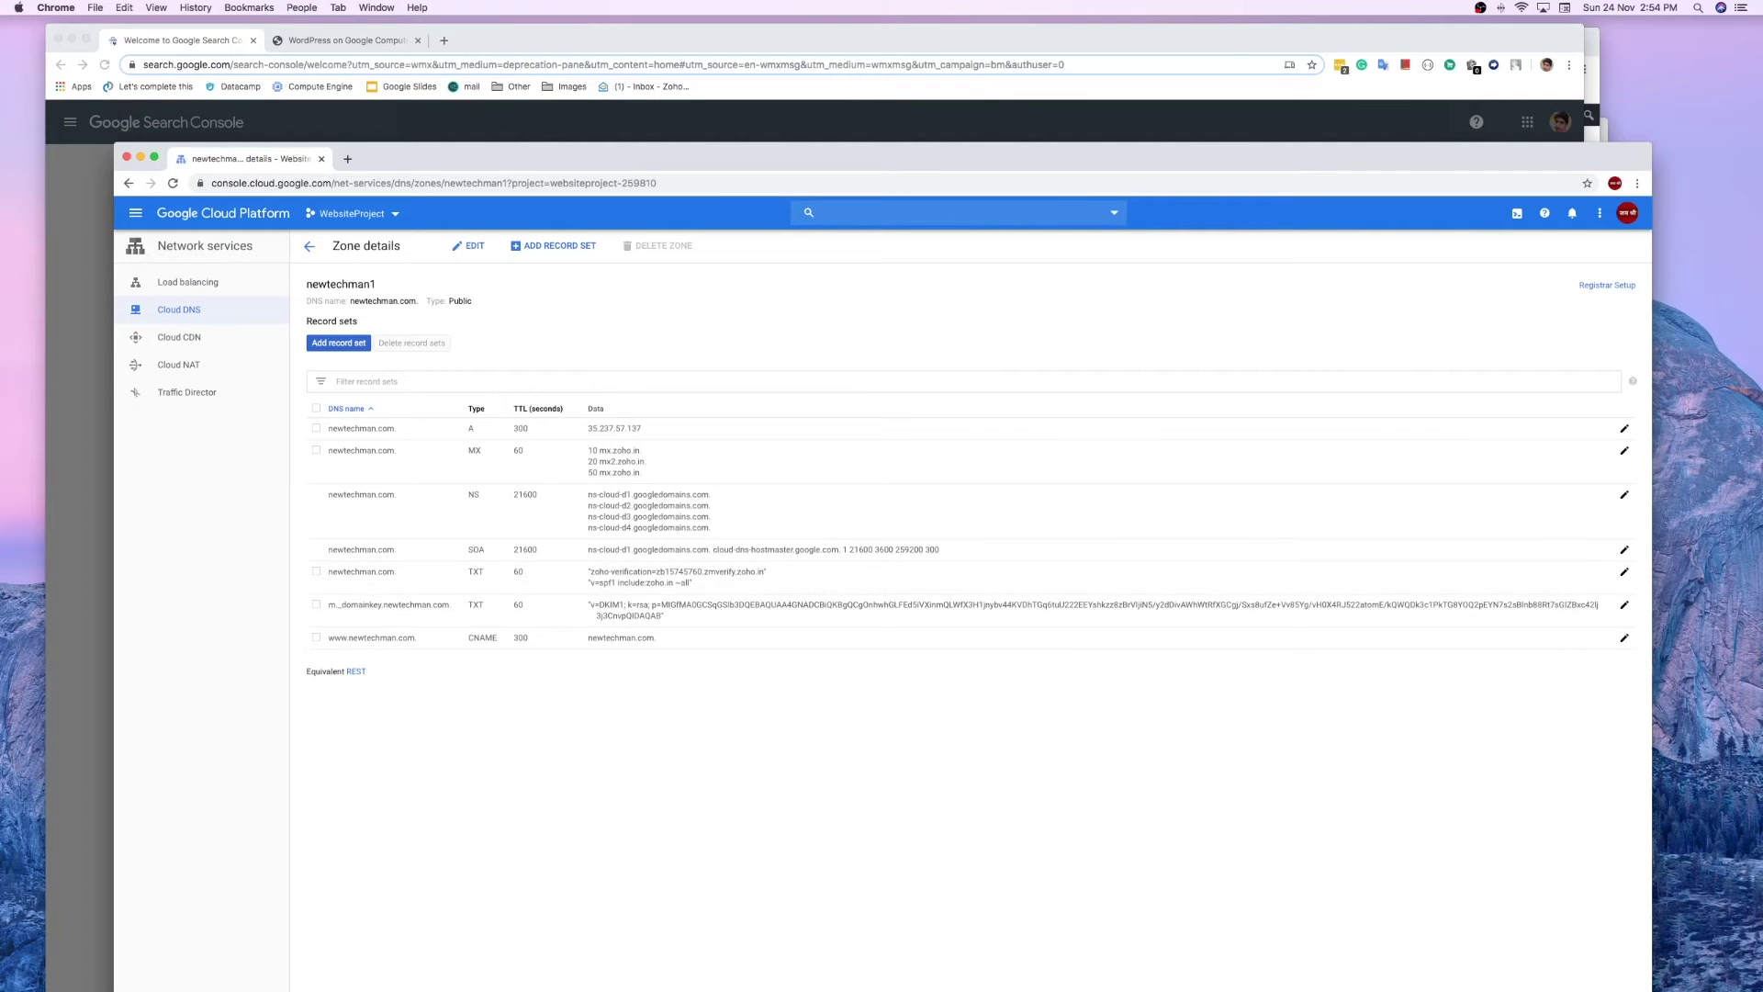
# Step: Edit the existing newtechman.com TXT record set, add the quoted Google site verification token as another TXT data item and save it
pyautogui.click(1625, 571)
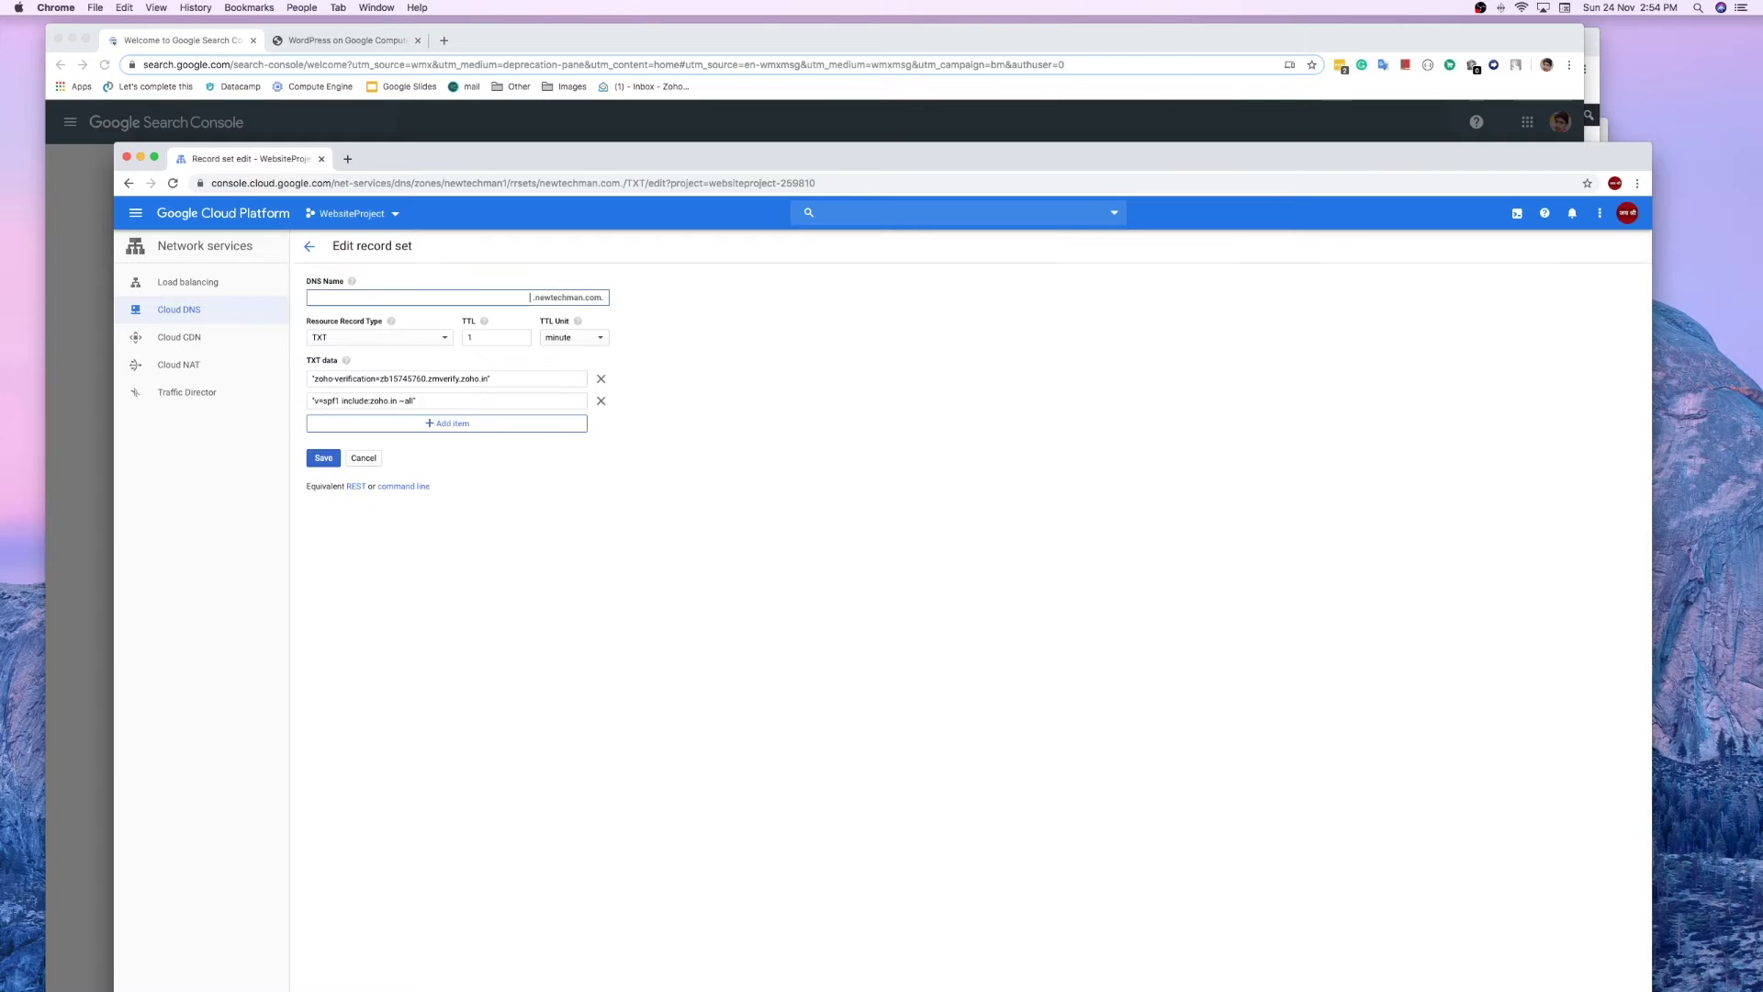
pyautogui.click(446, 422)
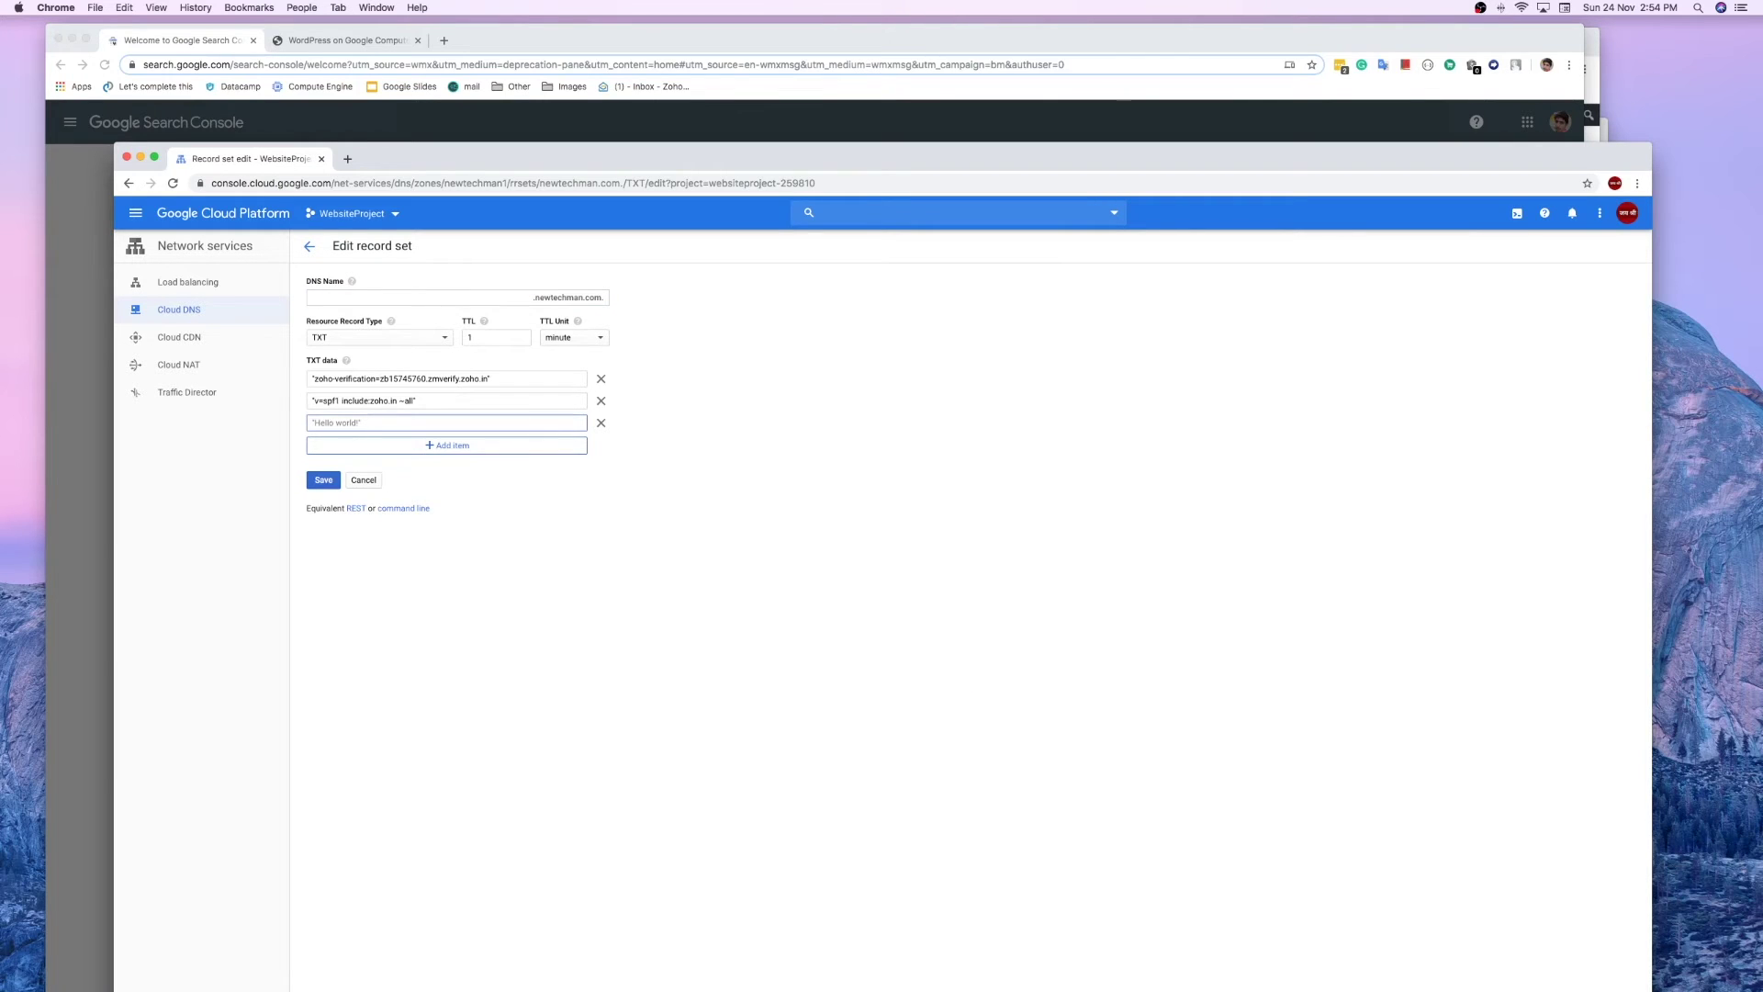
pyautogui.press('super+v')
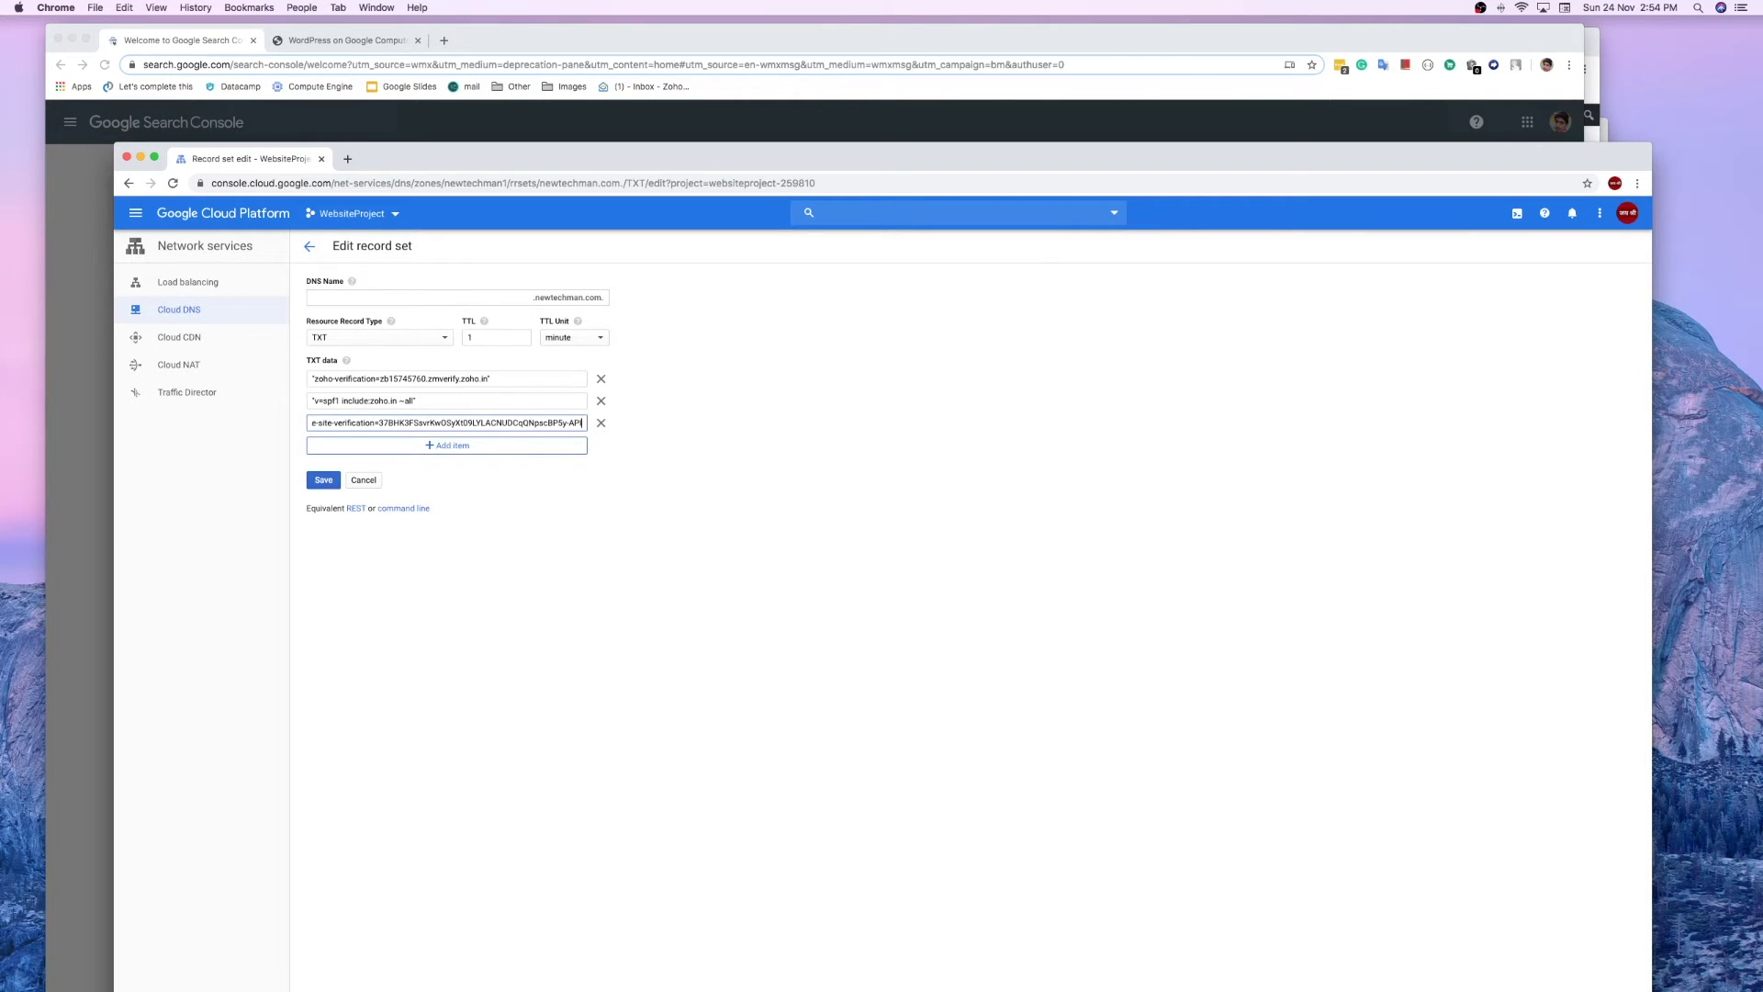
pyautogui.write('"')
pyautogui.click(324, 480)
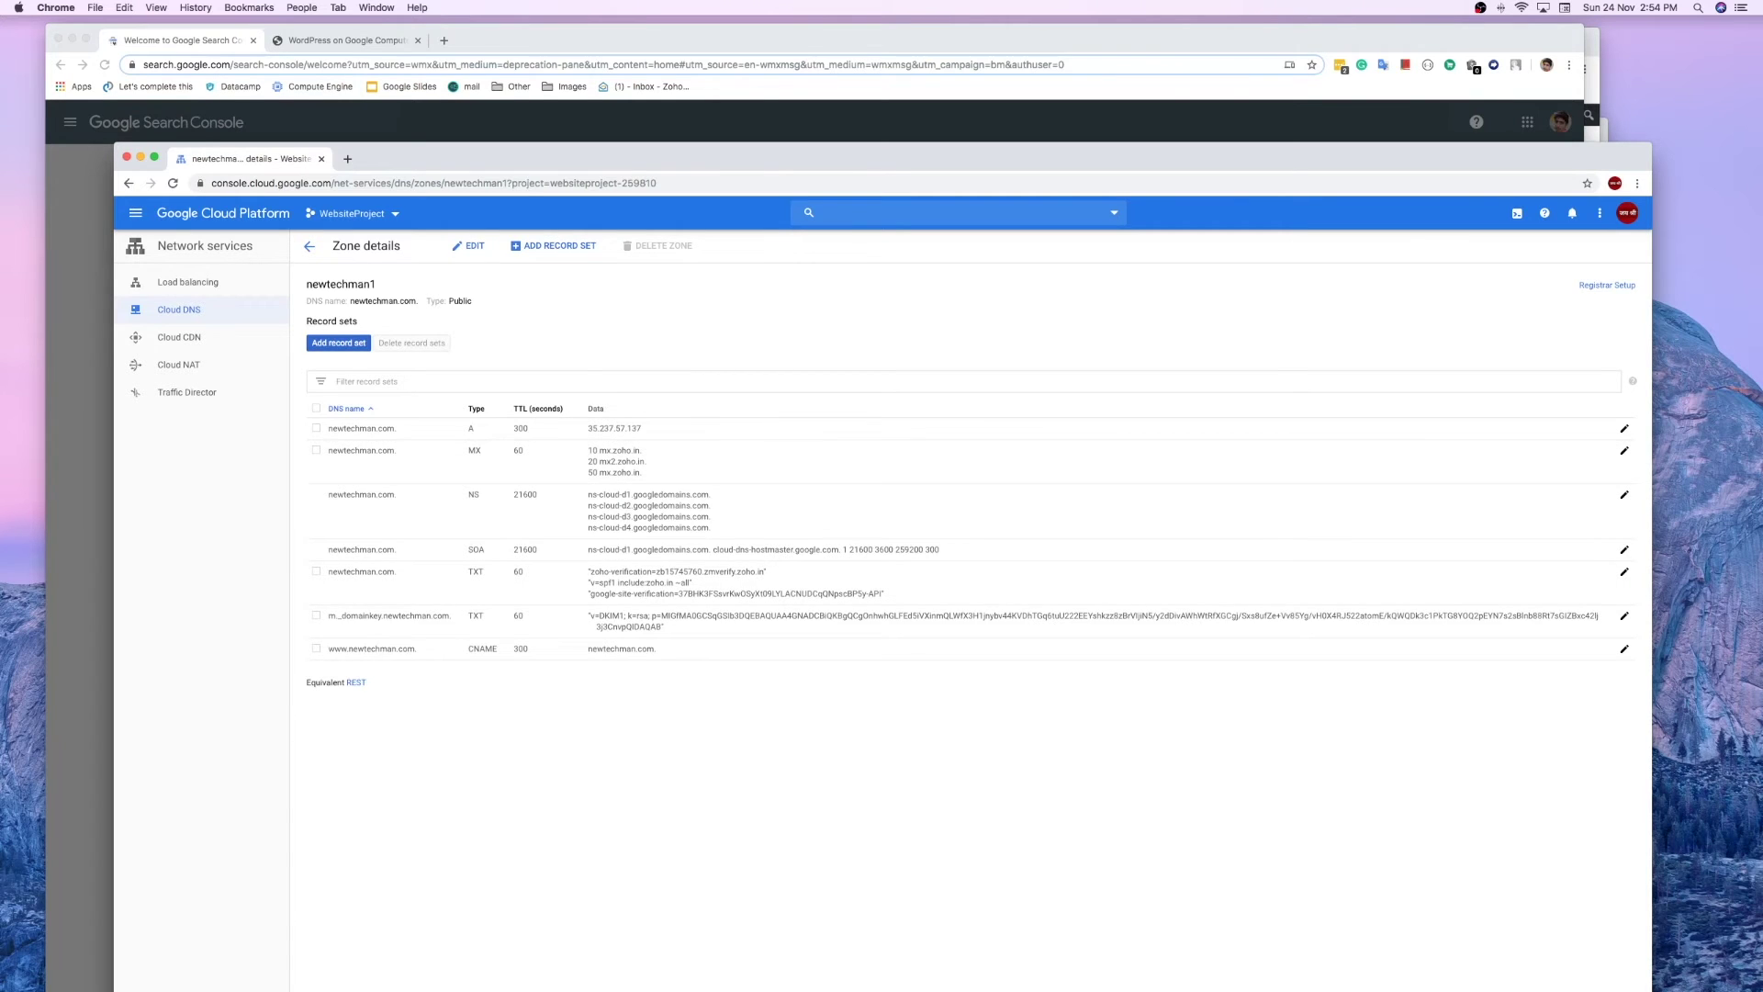
# Step: Switch to Search Console, try to verify ownership of newtechman.com, read the verification result's details and dismiss them
pyautogui.moveTo(826, 158); pyautogui.dragTo(845, 583)
pyautogui.click(845, 441)
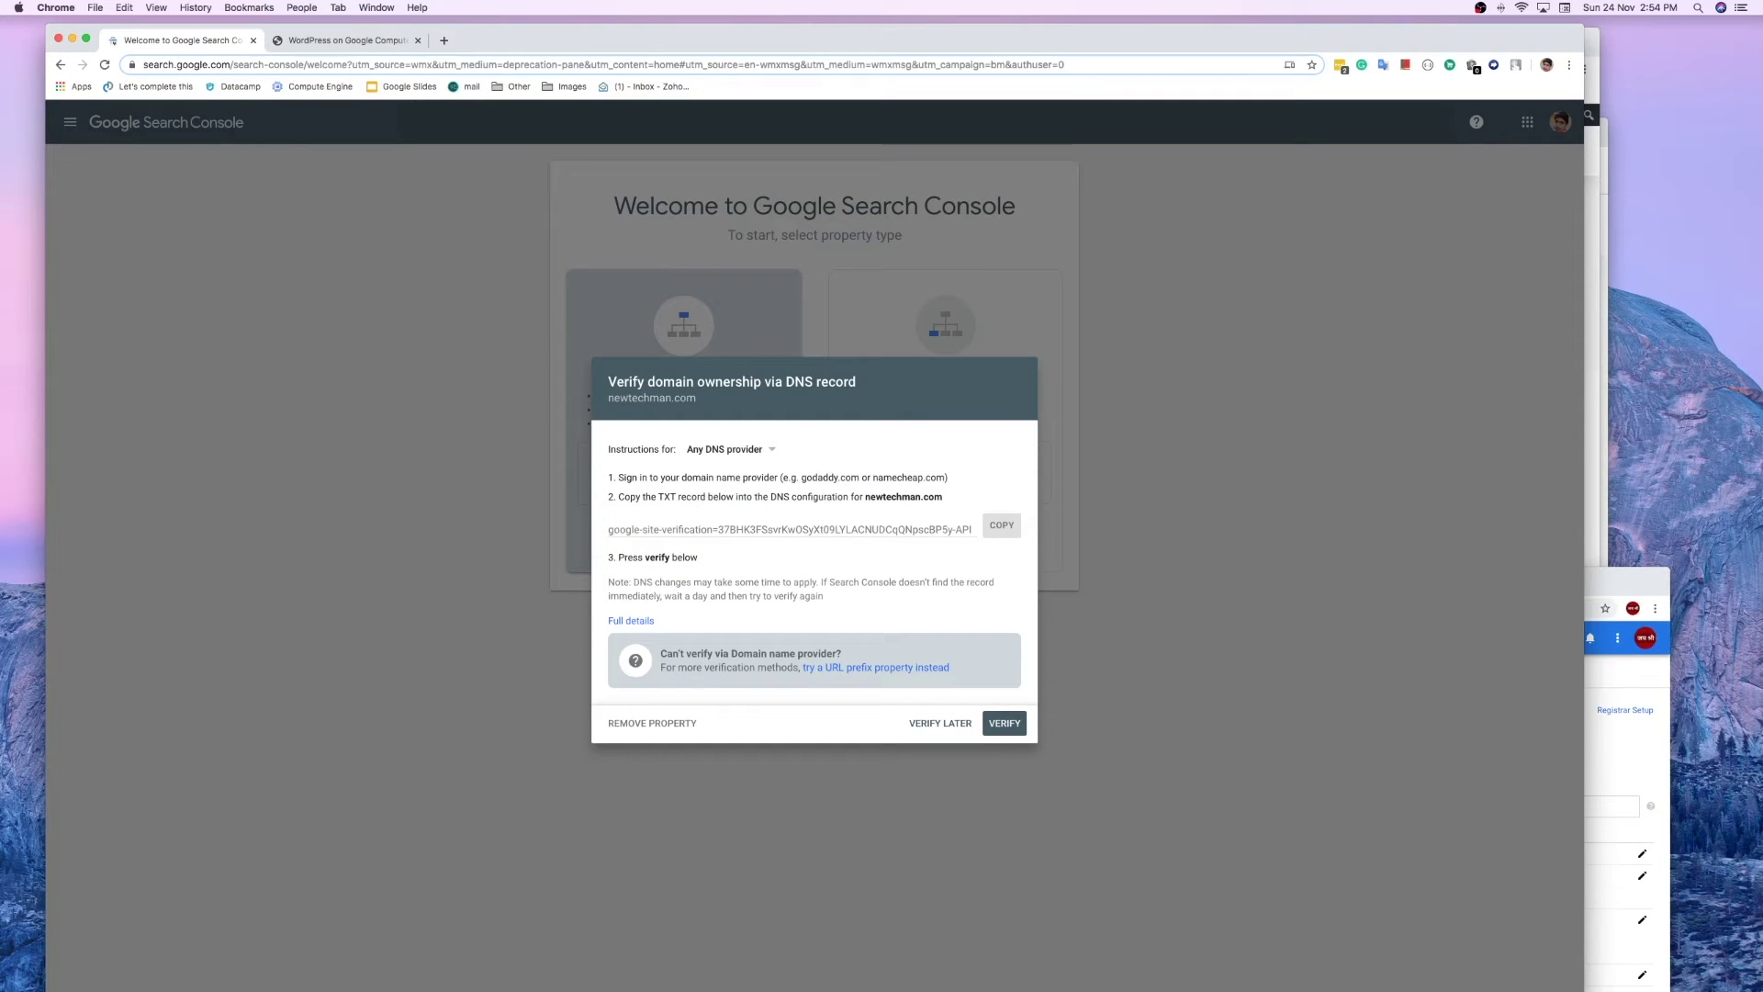
pyautogui.click(1005, 723)
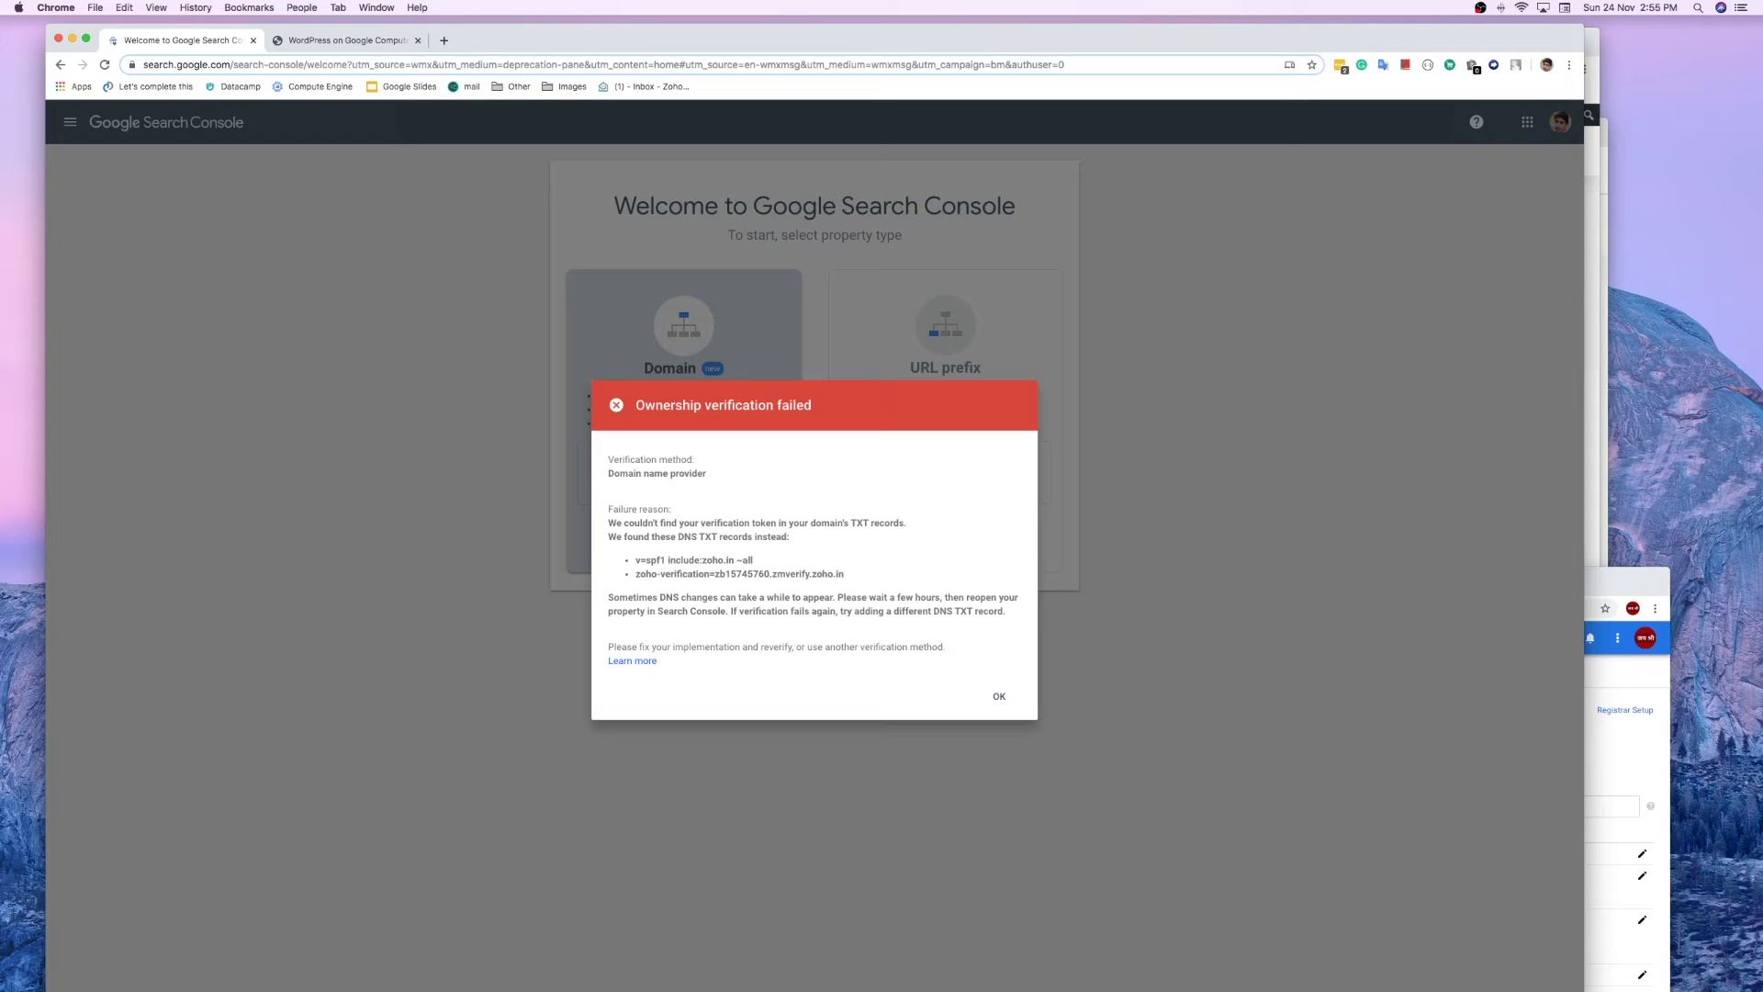
pyautogui.moveTo(622, 524); pyautogui.dragTo(907, 524)
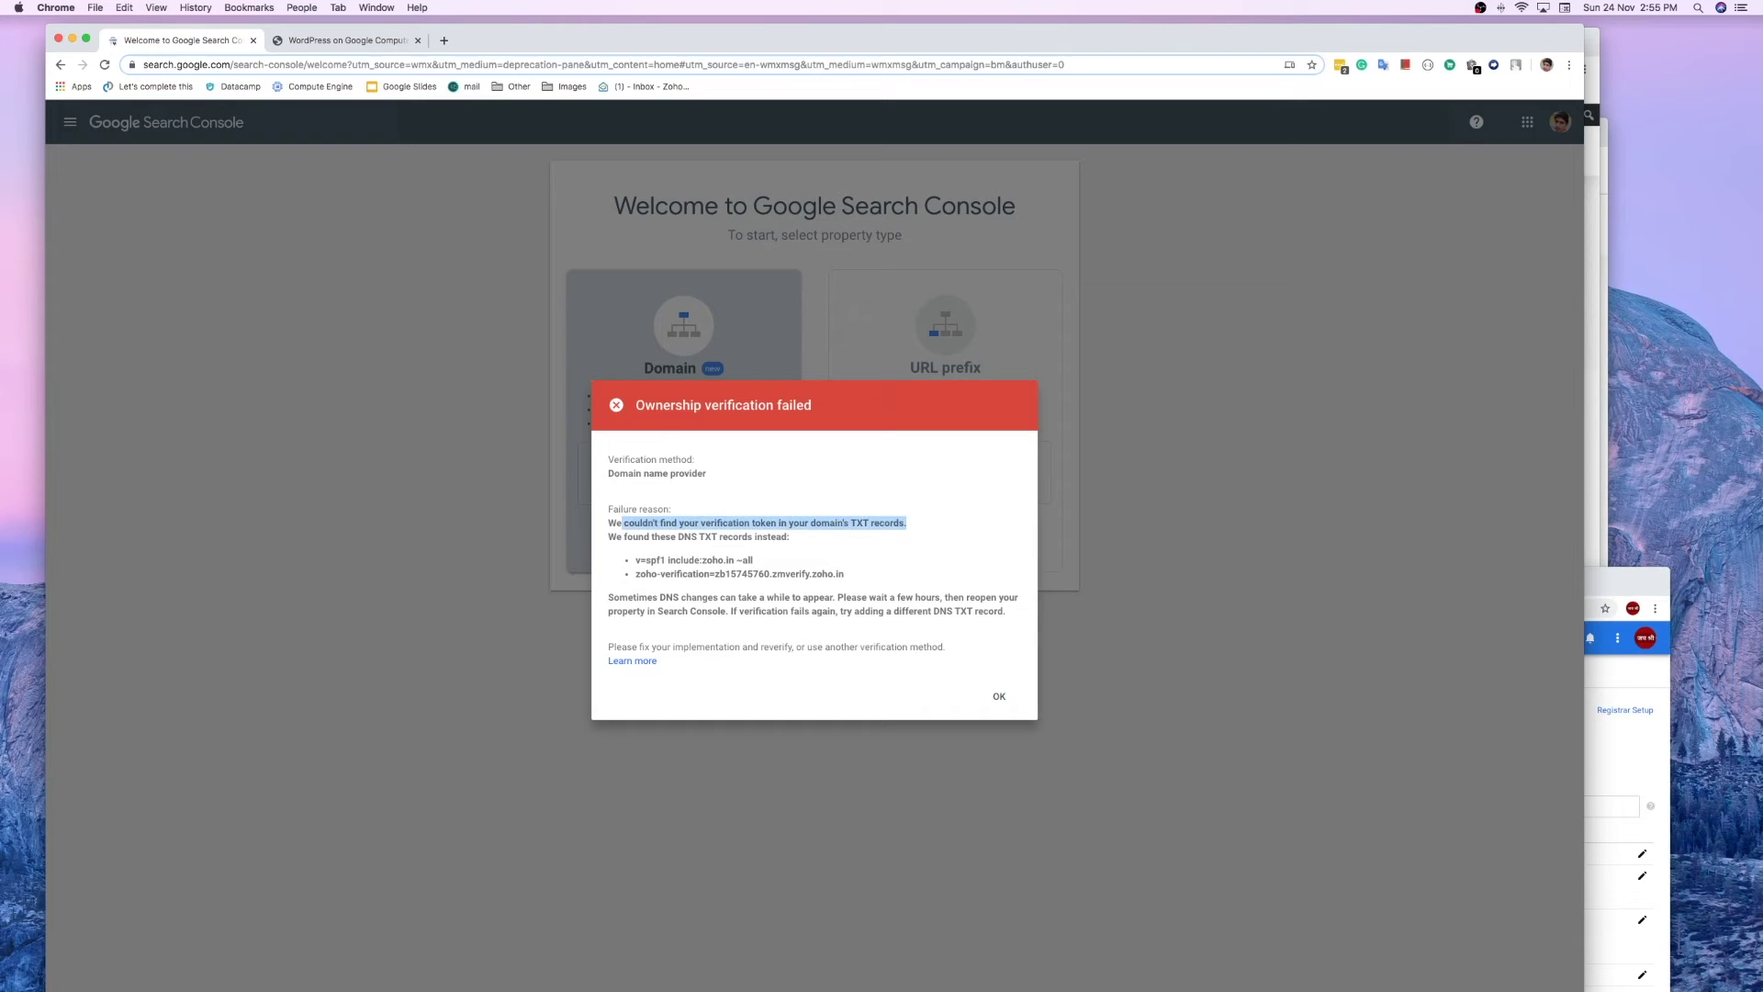
pyautogui.click(908, 524)
pyautogui.moveTo(636, 575); pyautogui.dragTo(608, 459)
pyautogui.click(610, 461)
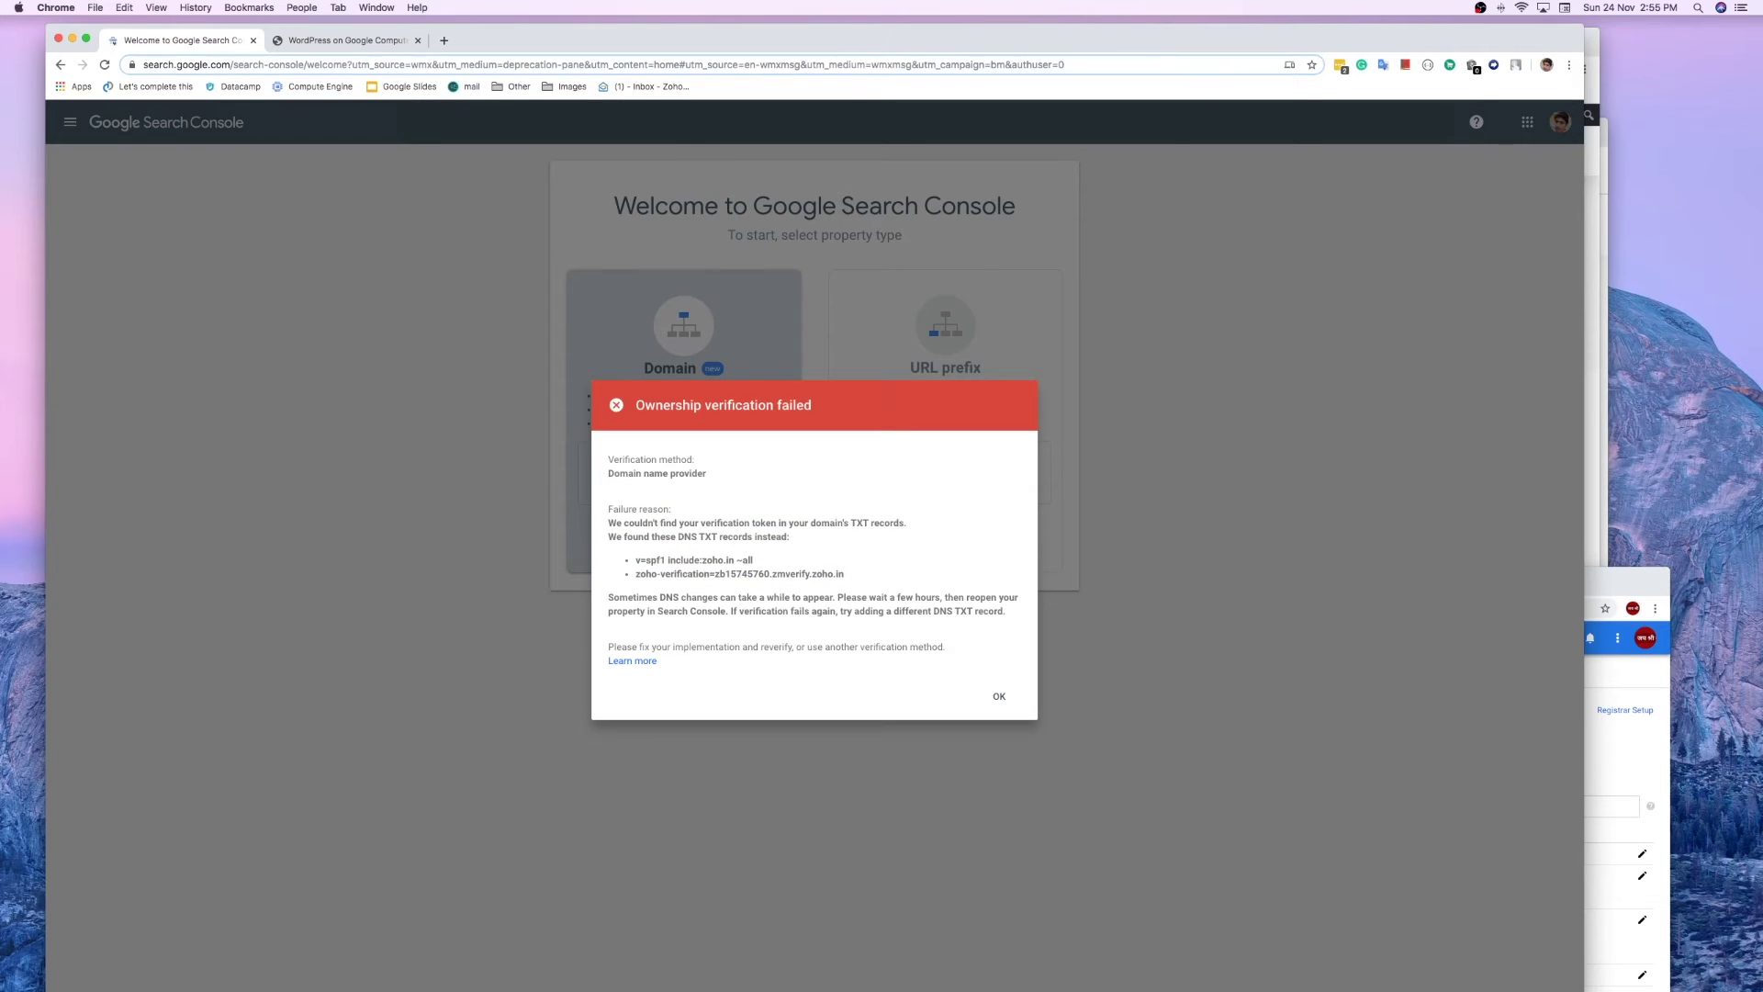
pyautogui.click(999, 697)
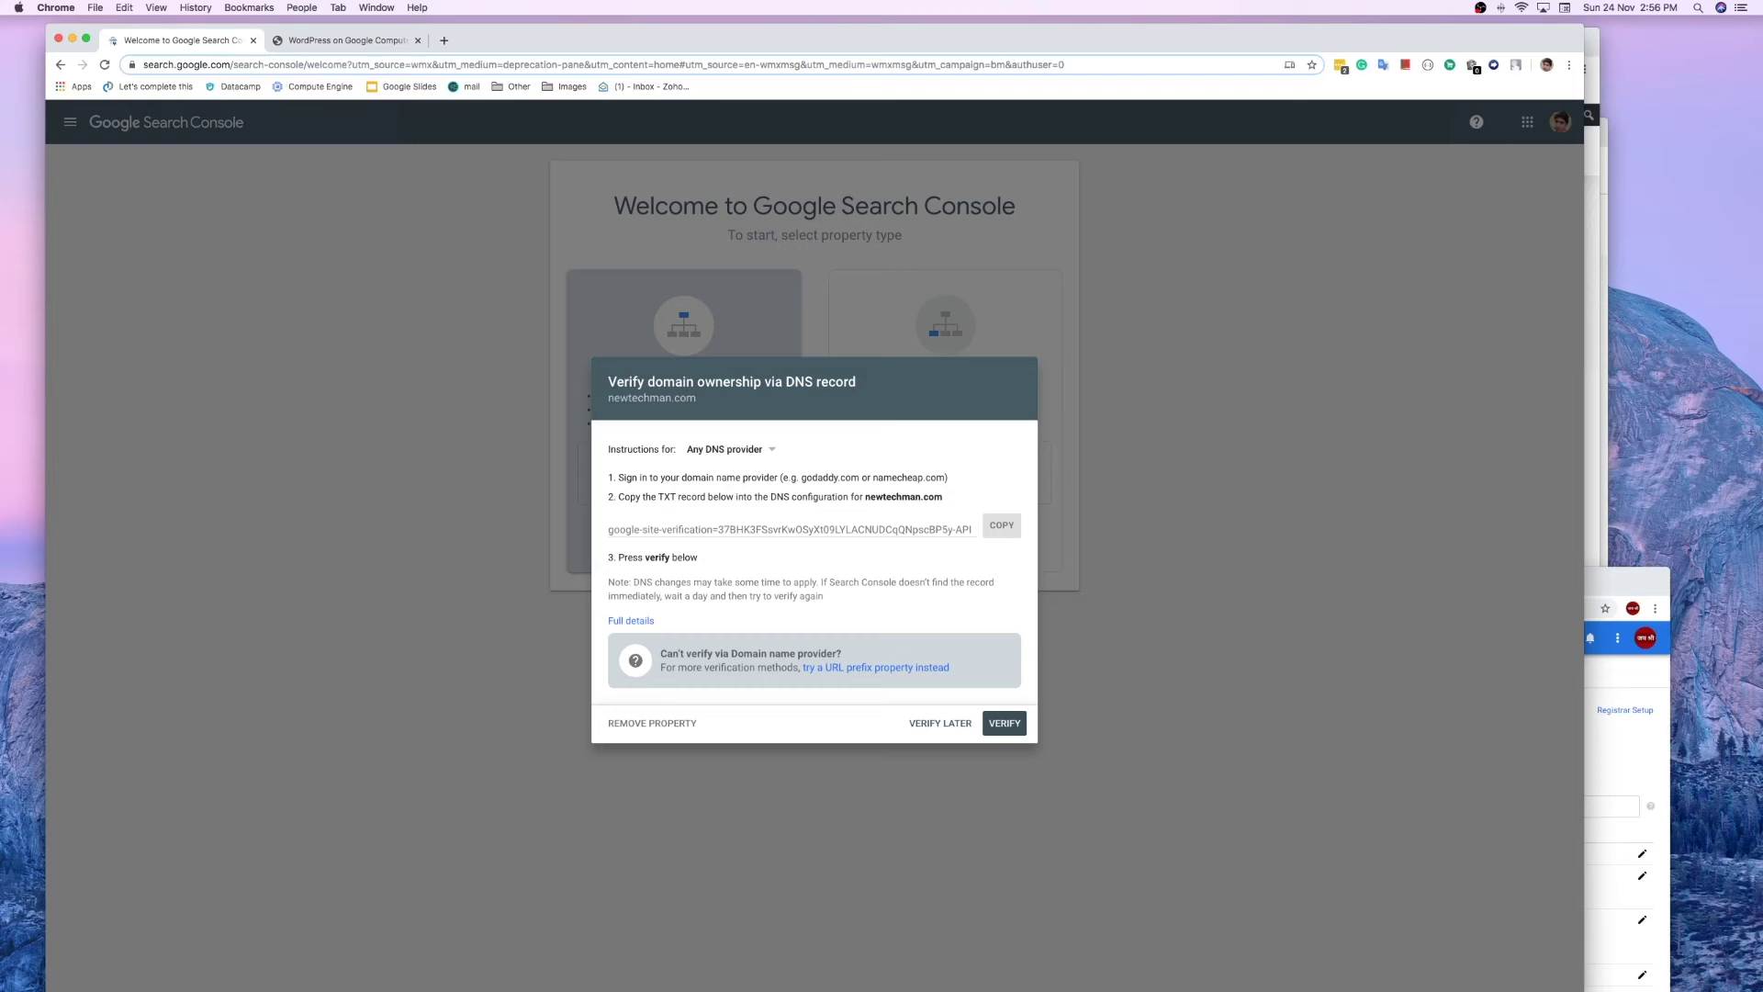
# Step: Run the ownership verification for newtechman.com again, read the note about multiple verification methods and finish
pyautogui.click(1005, 723)
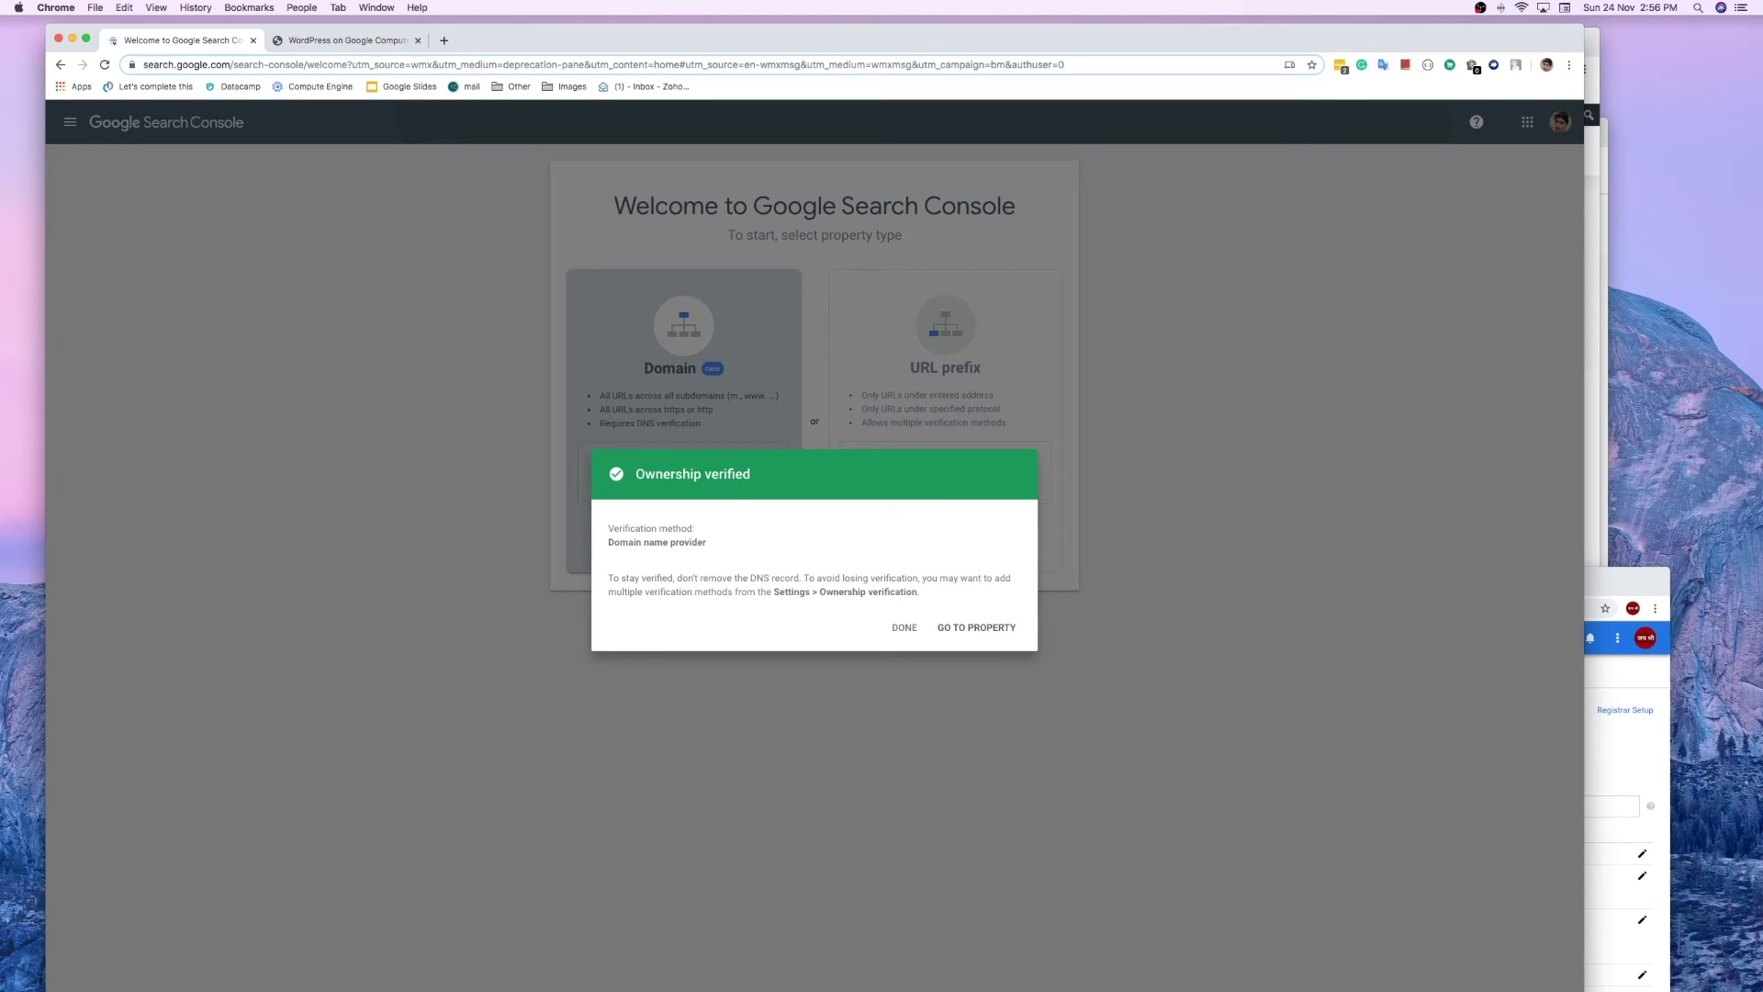
pyautogui.moveTo(627, 592); pyautogui.dragTo(917, 592)
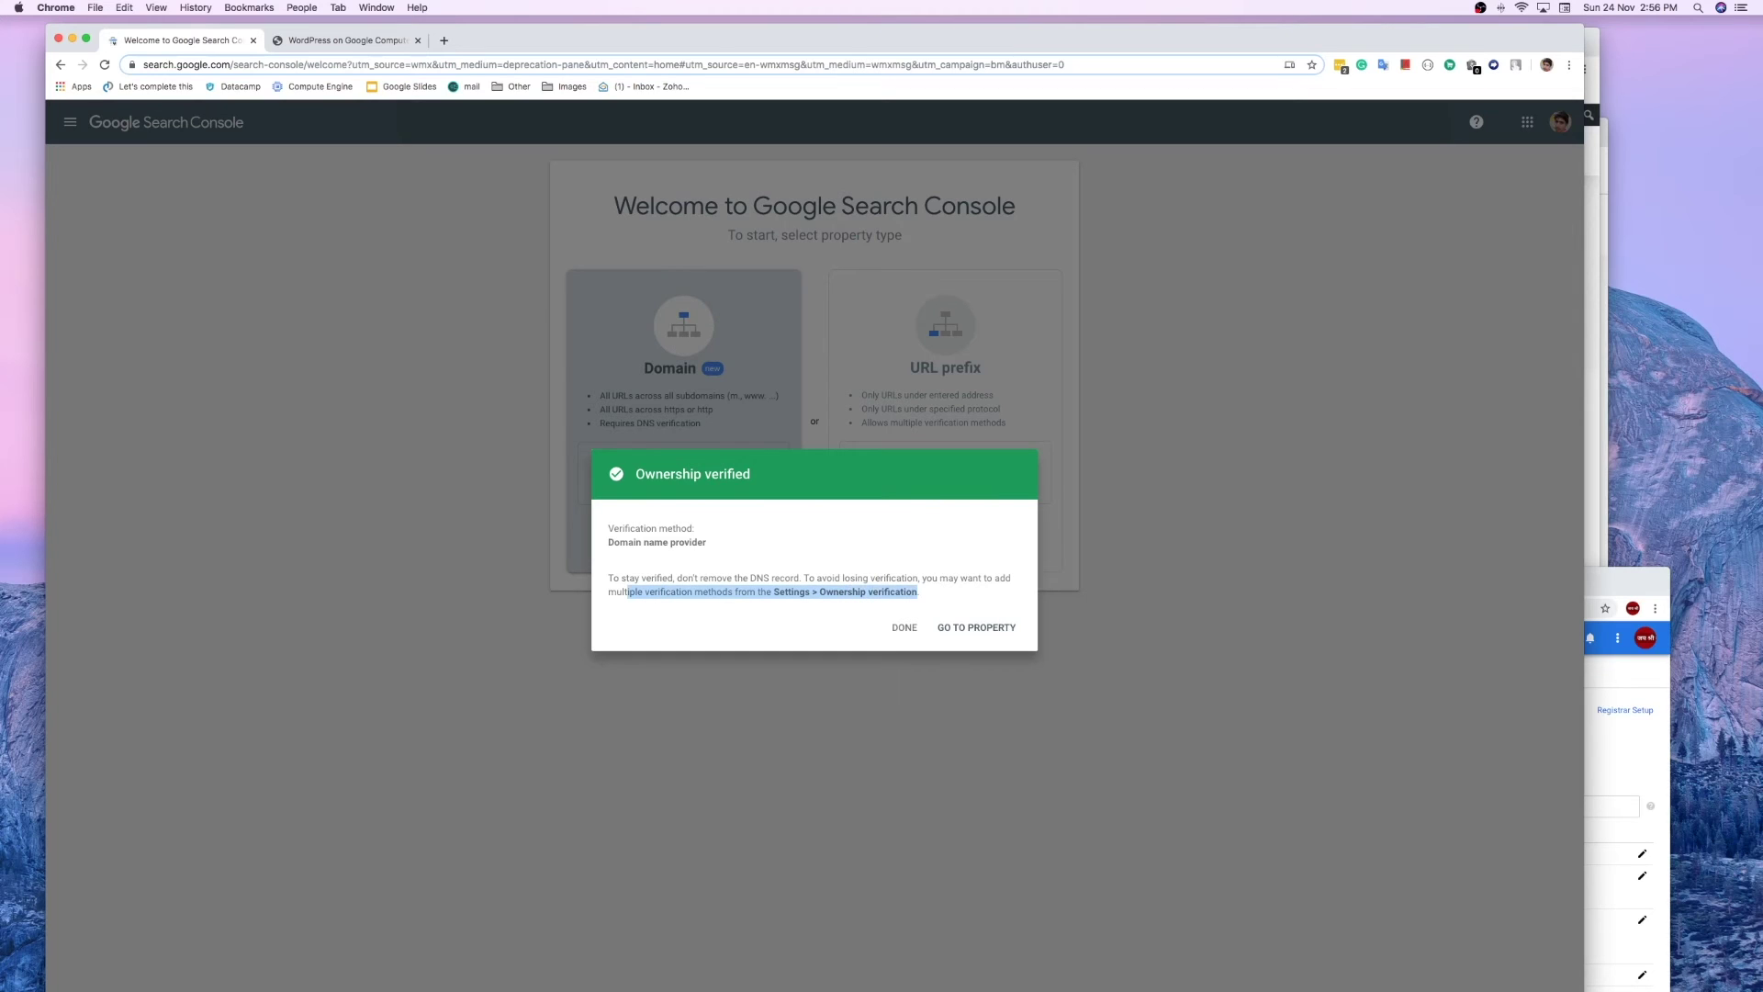
pyautogui.click(920, 593)
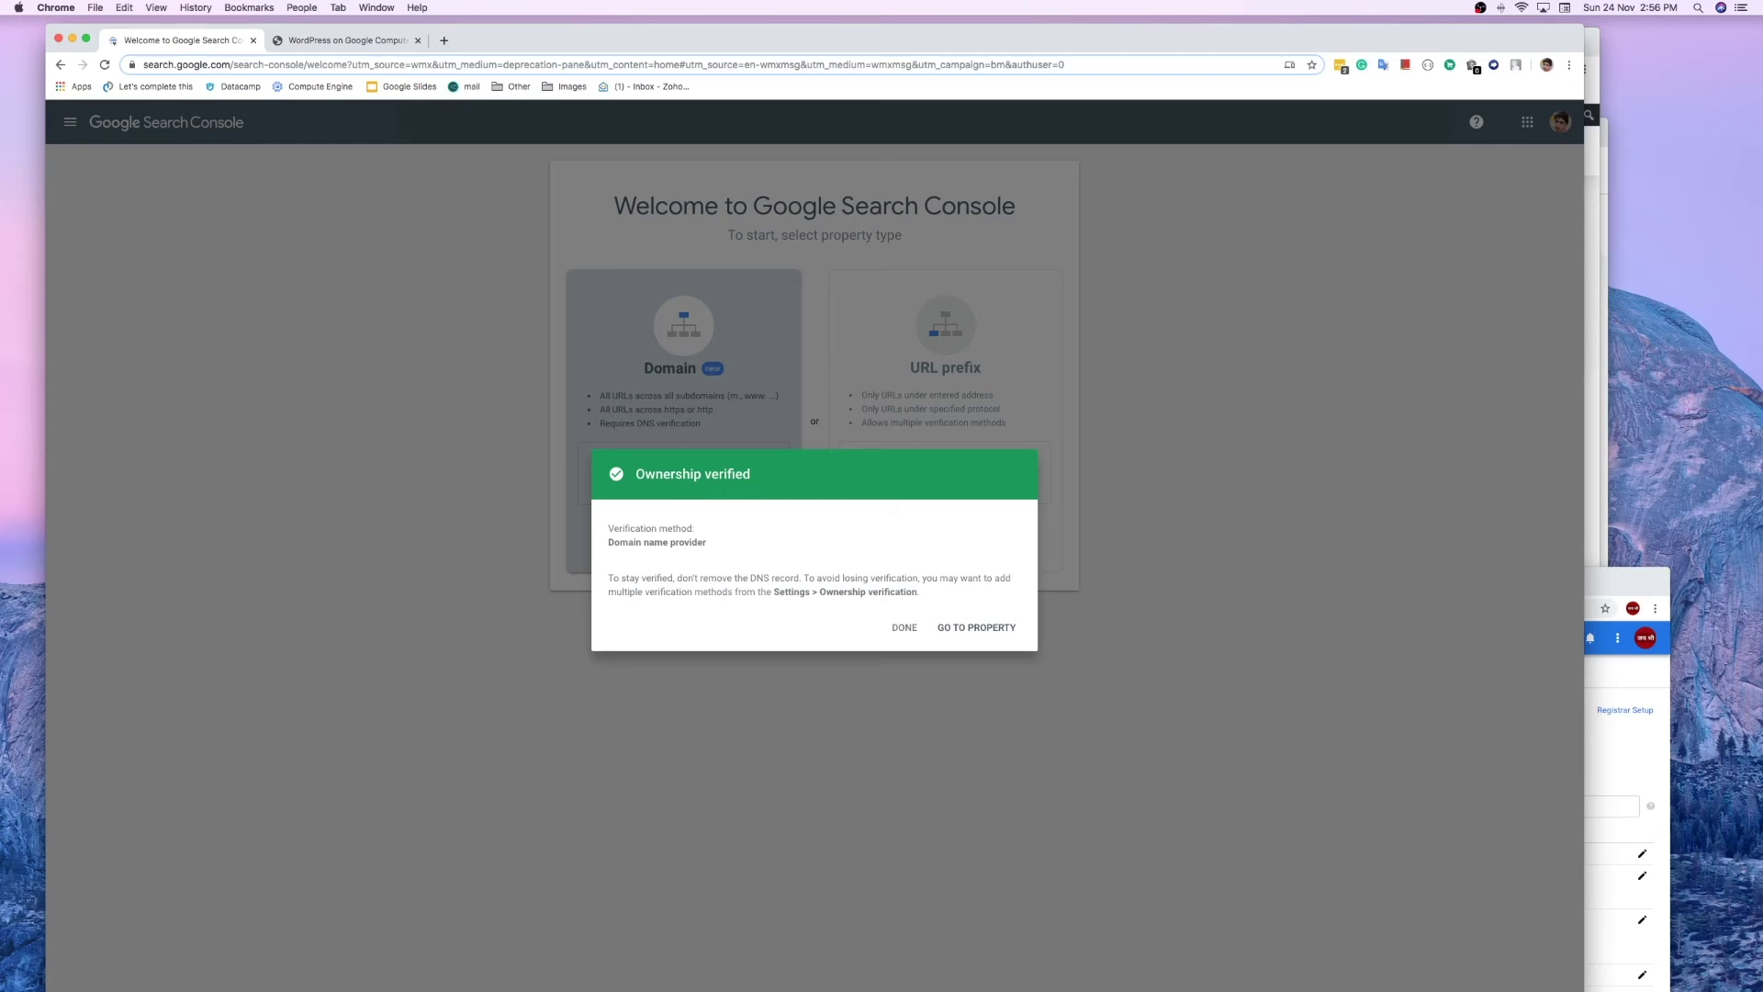
pyautogui.click(905, 628)
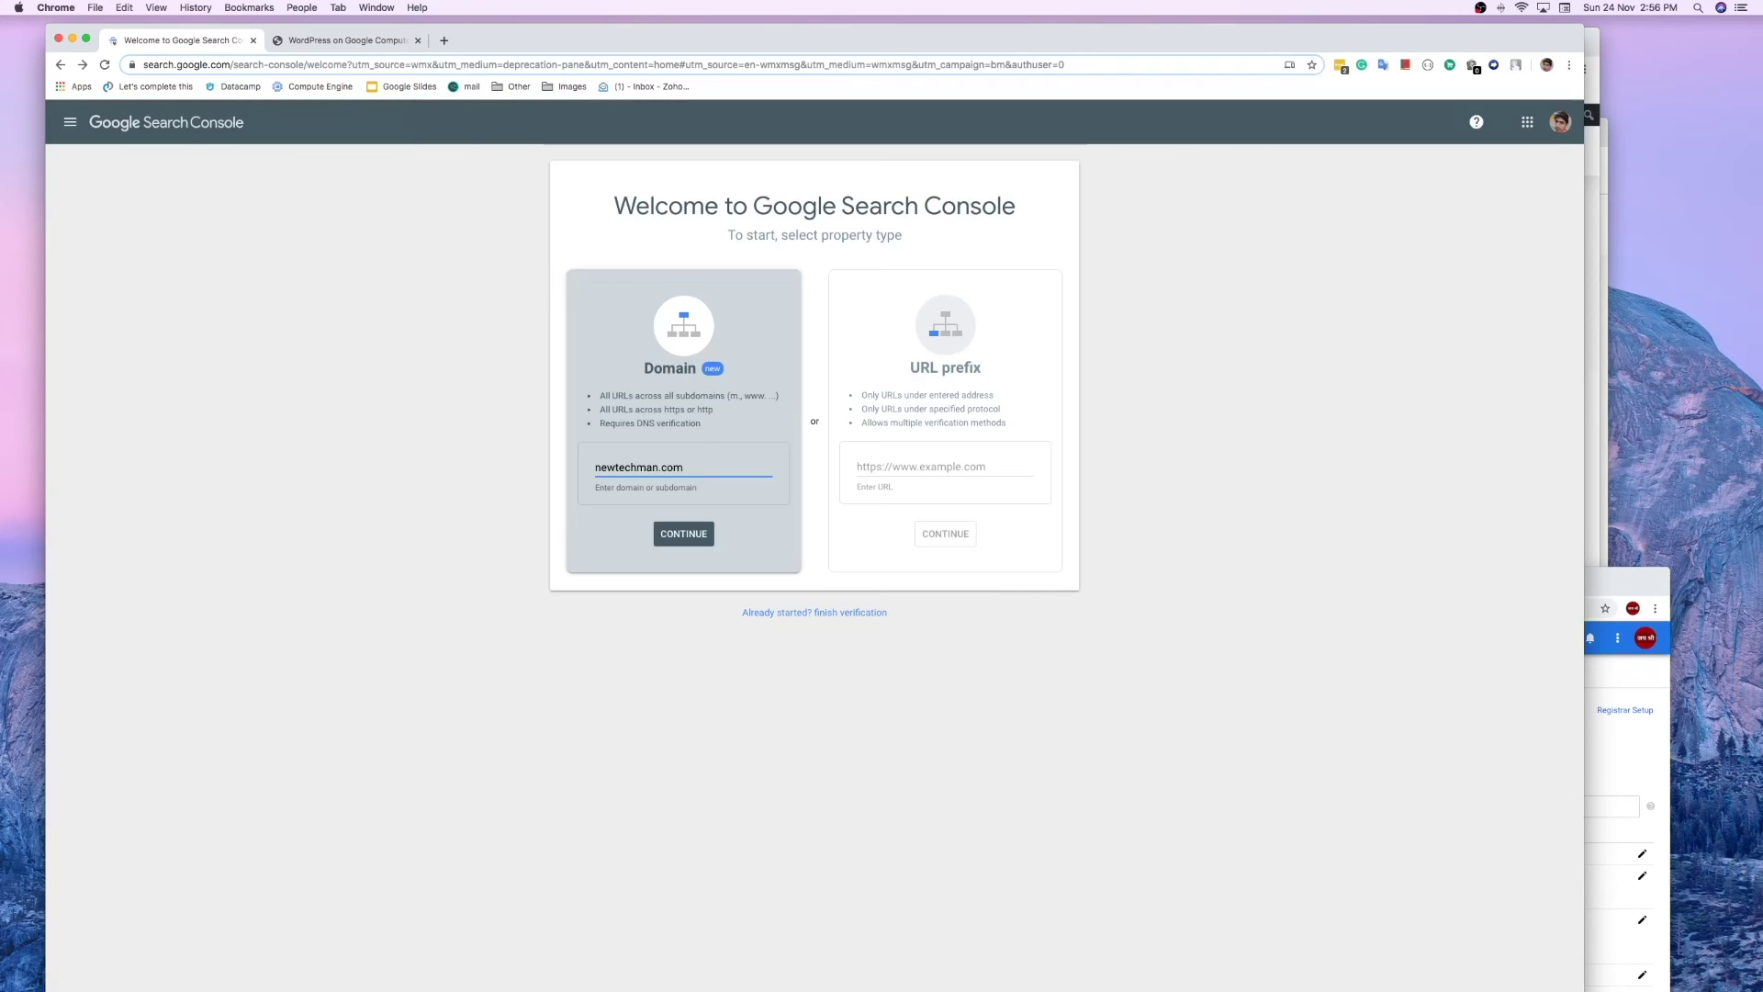
# Step: Select the URL prefix property type and review its description of covered URLs, protocol and verification methods
pyautogui.click(920, 468)
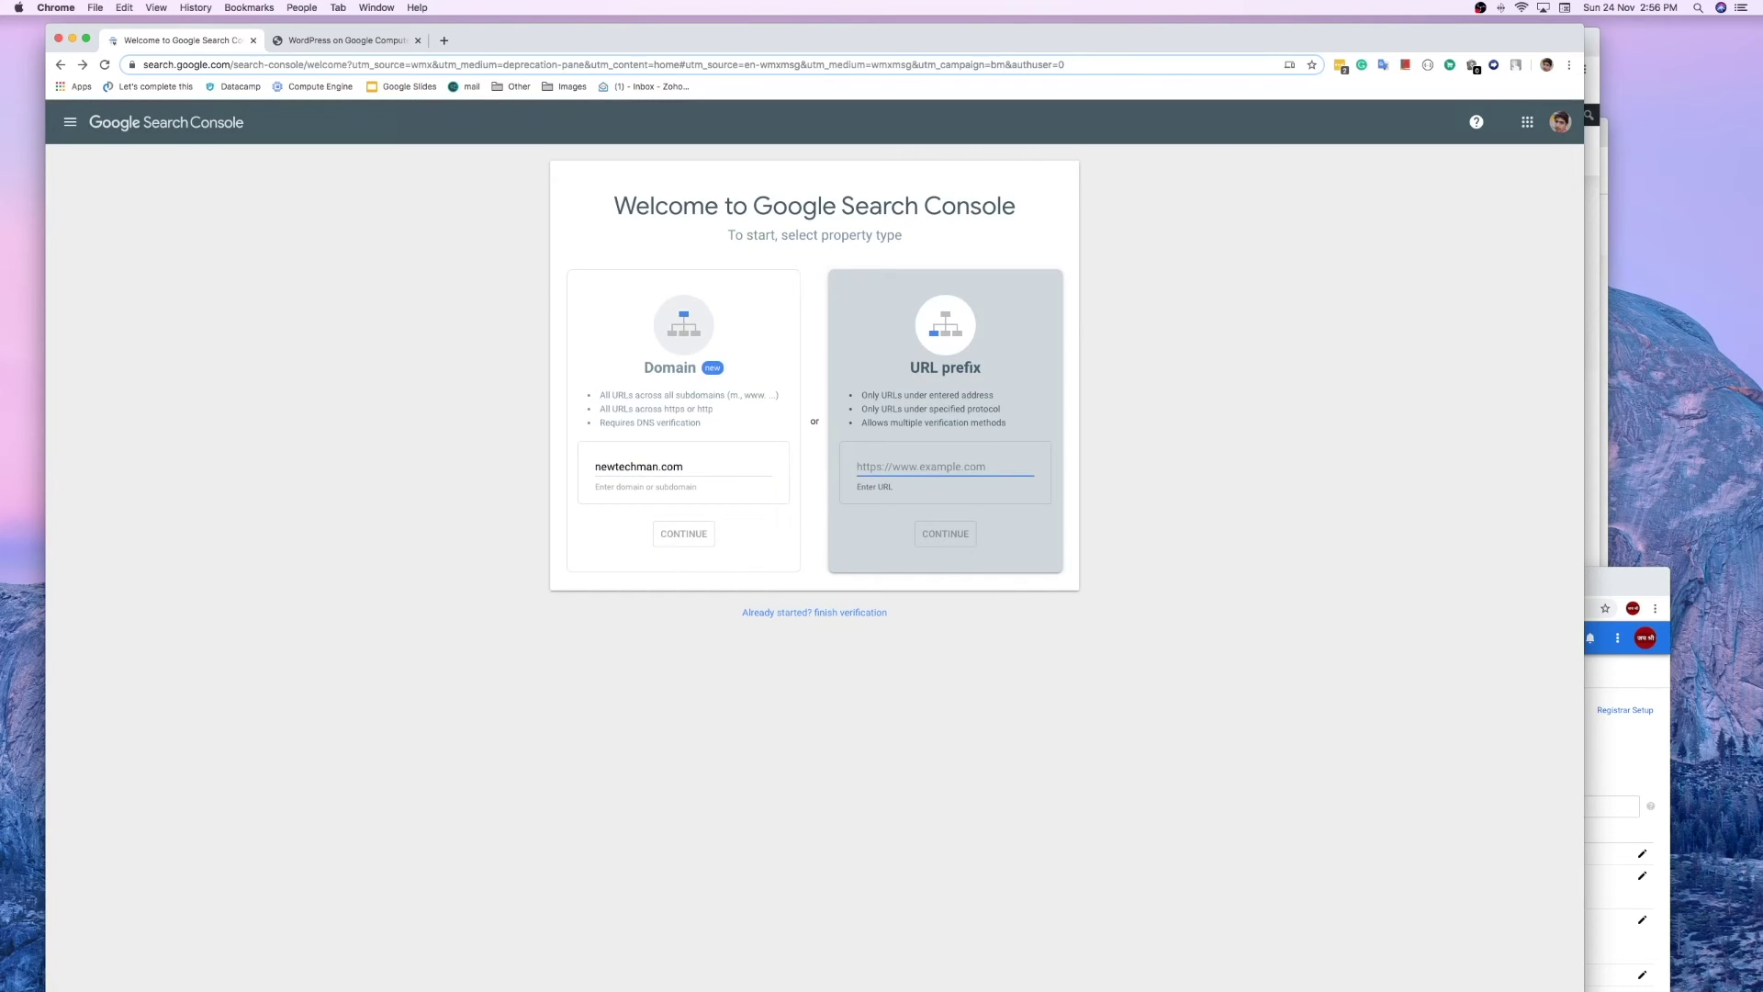
pyautogui.moveTo(881, 395); pyautogui.dragTo(1006, 423)
pyautogui.click(1007, 423)
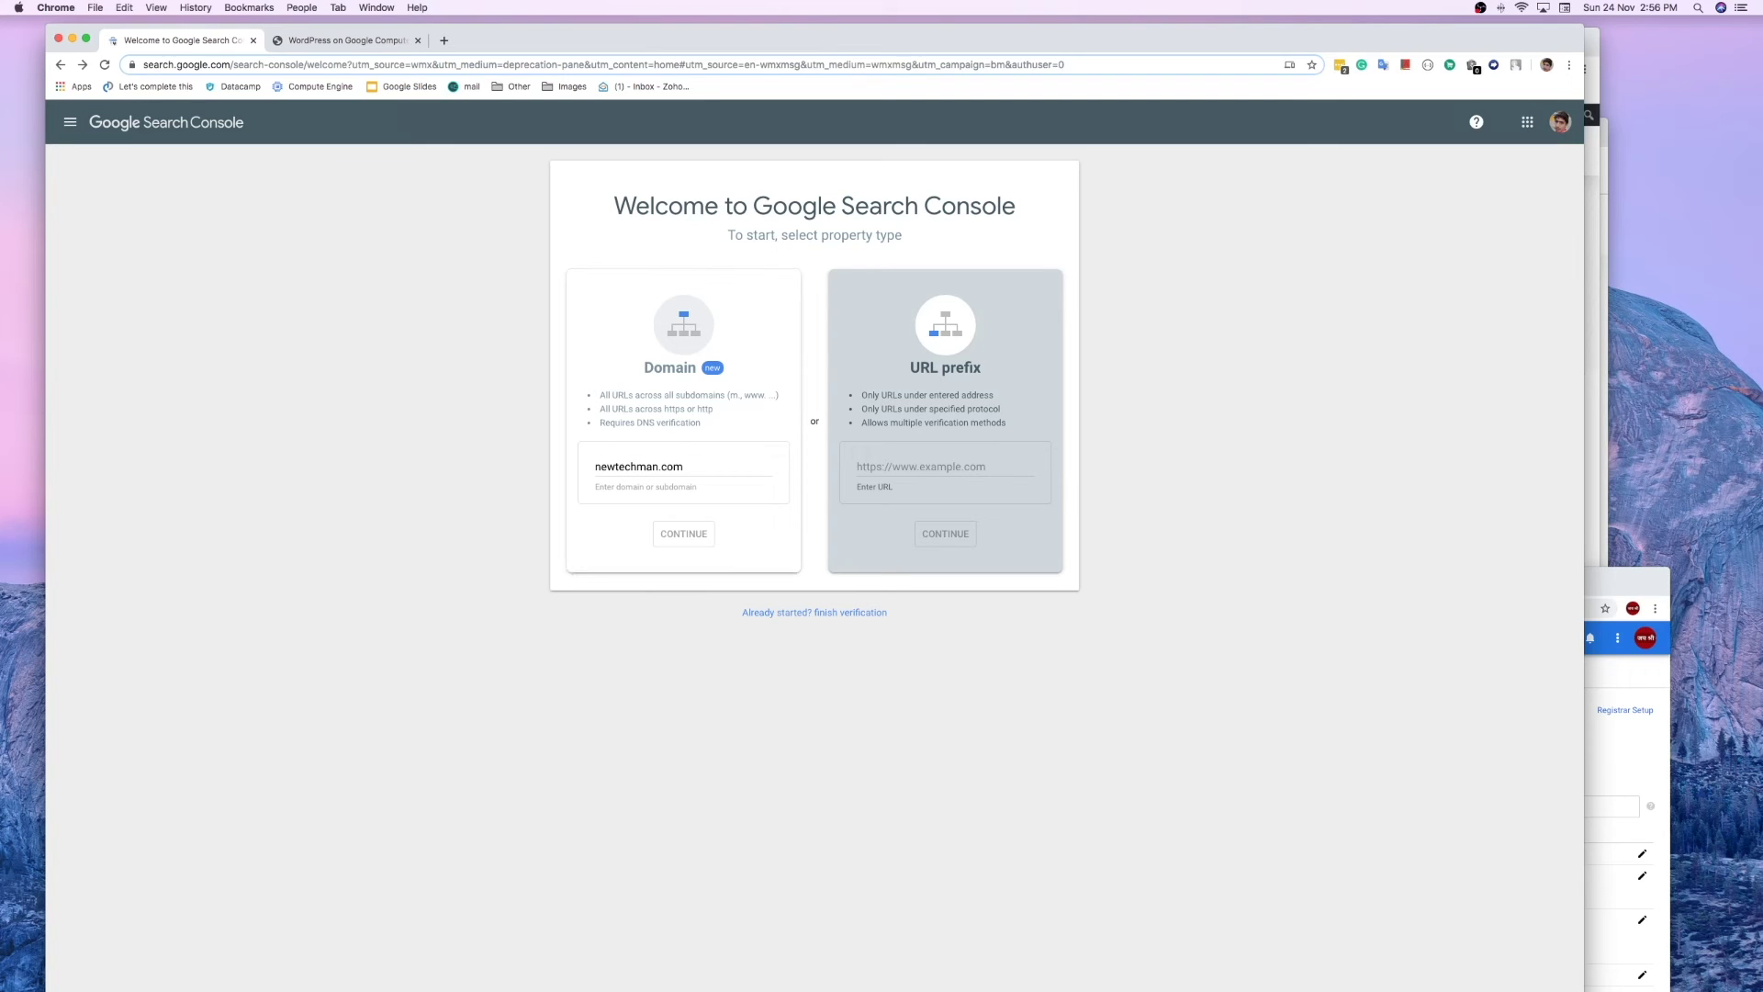
# Step: Try to leave the property type selection through the Search Console home page and search.google.com, and go back to the welcome page
pyautogui.click(167, 122)
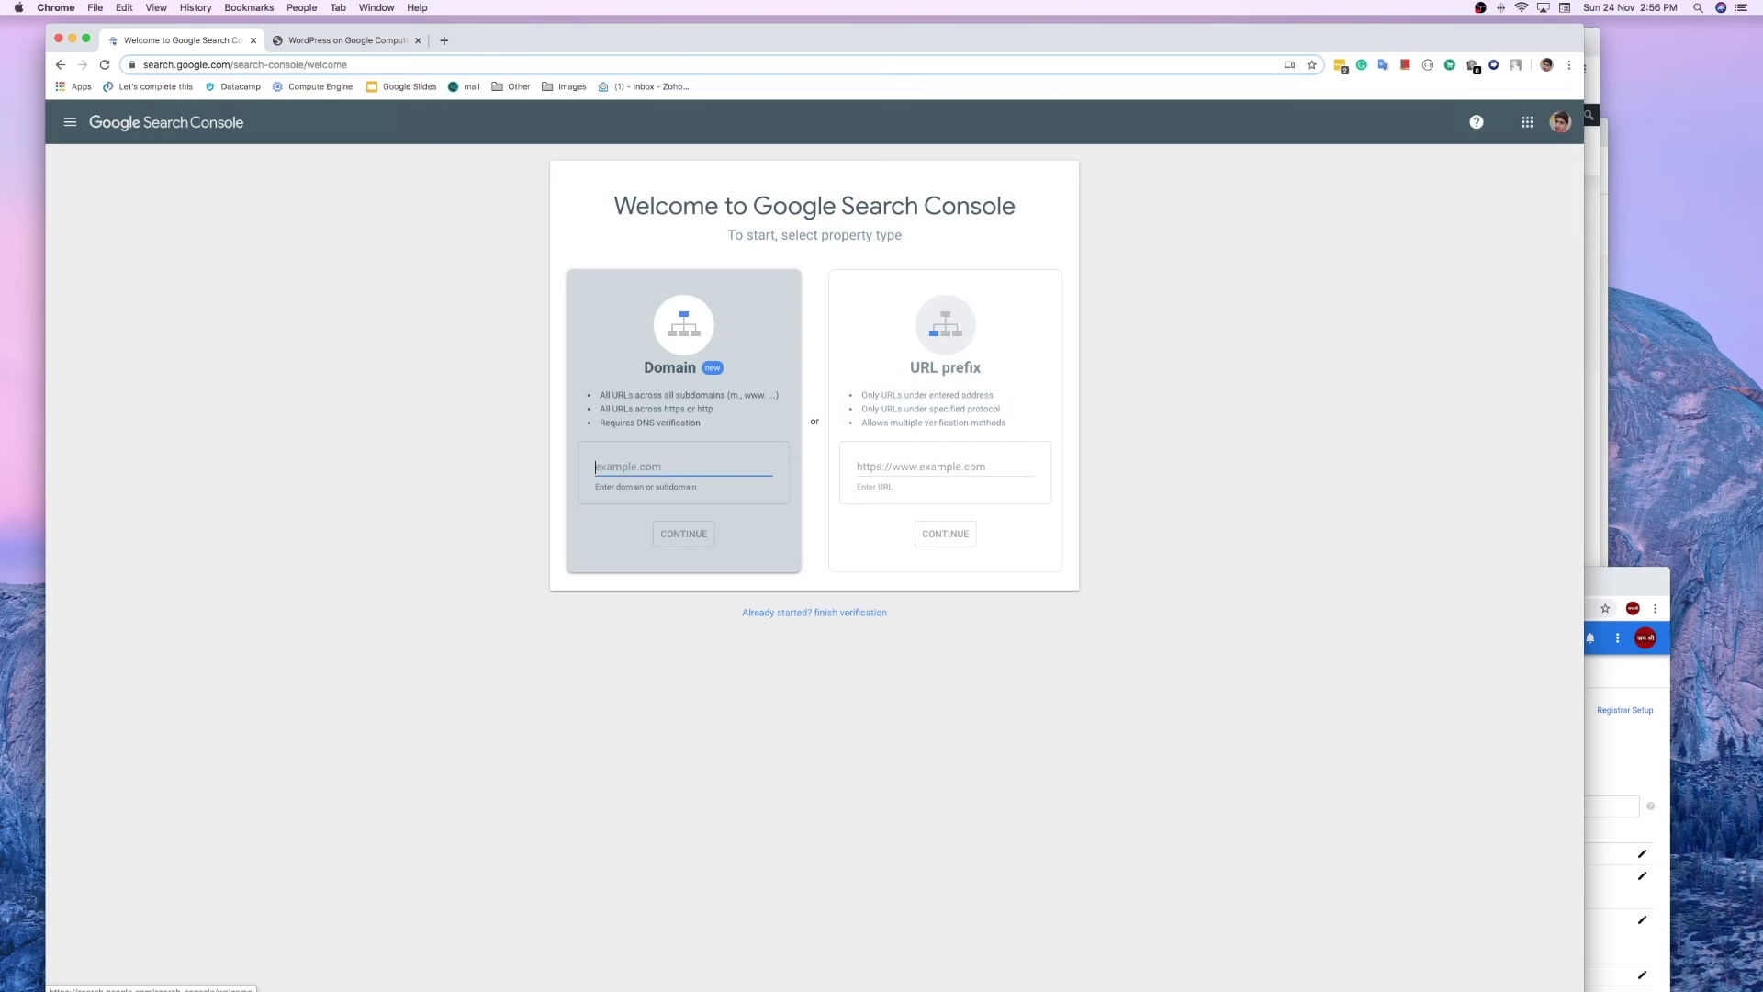
pyautogui.click(1527, 122)
pyautogui.click(1527, 122)
pyautogui.click(683, 467)
pyautogui.click(548, 66)
pyautogui.moveTo(547, 66); pyautogui.dragTo(547, 73)
pyautogui.click(547, 66)
pyautogui.hotkey('alt', 'shift', 'Left')
pyautogui.hotkey('alt', 'shift', 'Left')
pyautogui.hotkey('alt', 'shift', 'Left')
pyautogui.press('BackSpace')
pyautogui.press('Return')
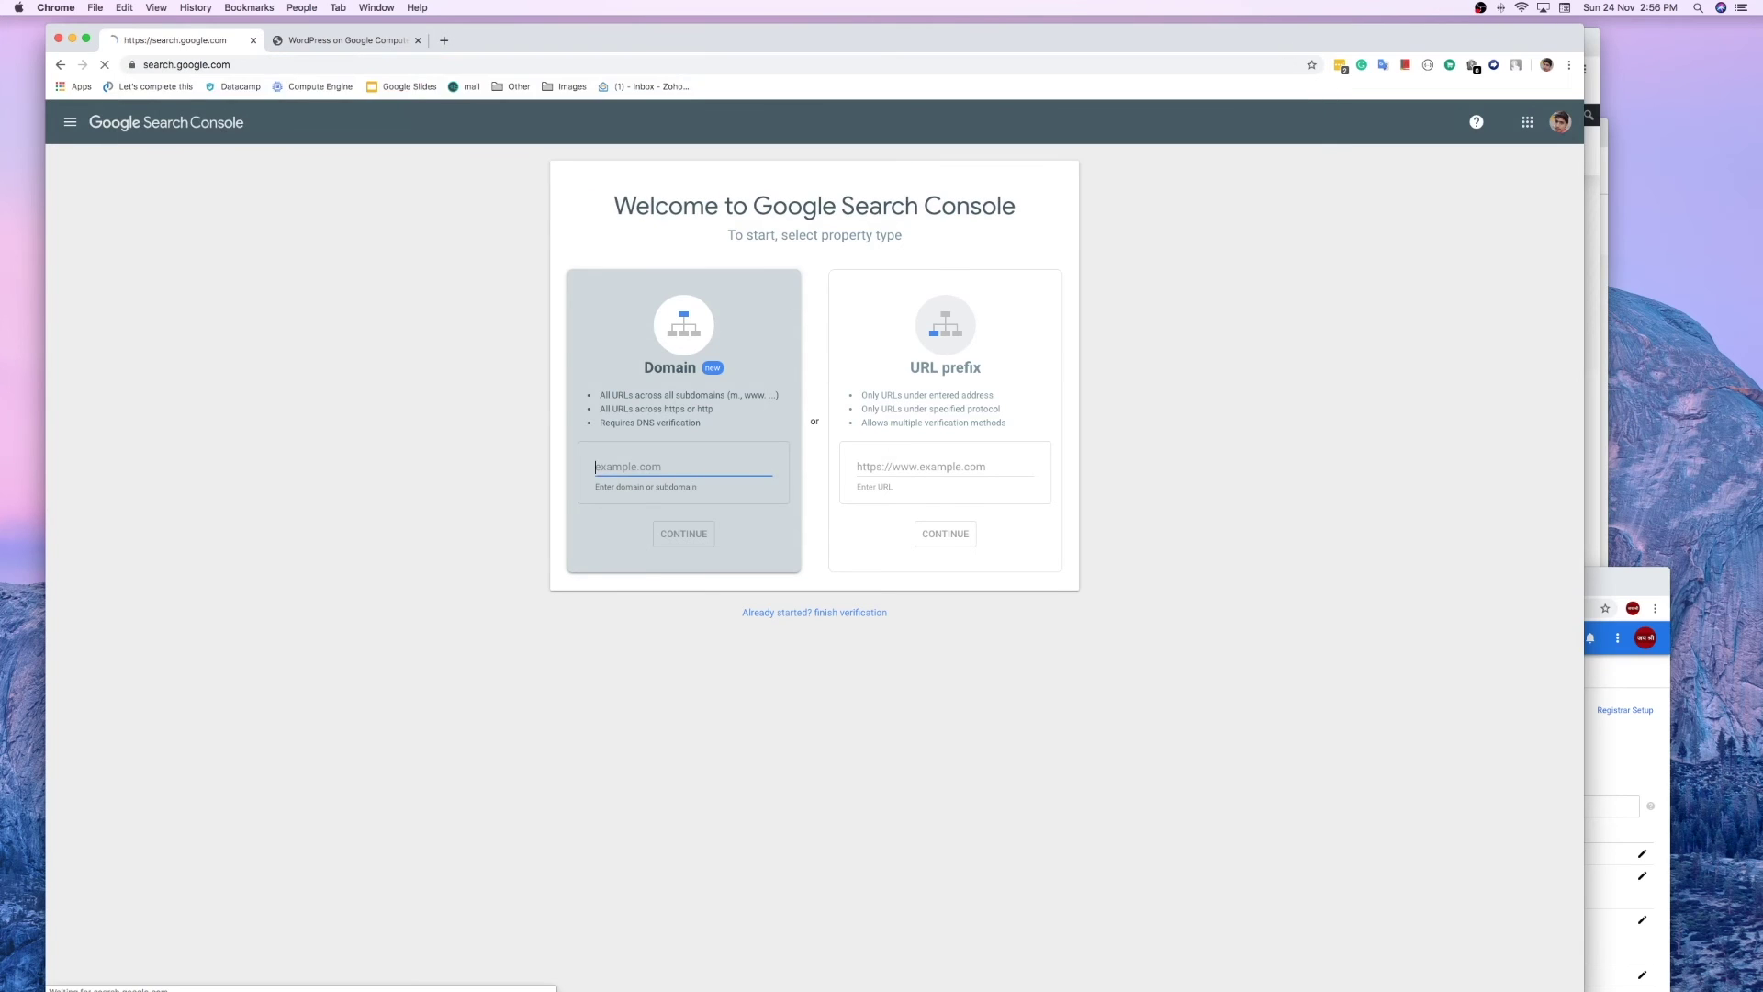
pyautogui.hscroll(-5, 814, 546)
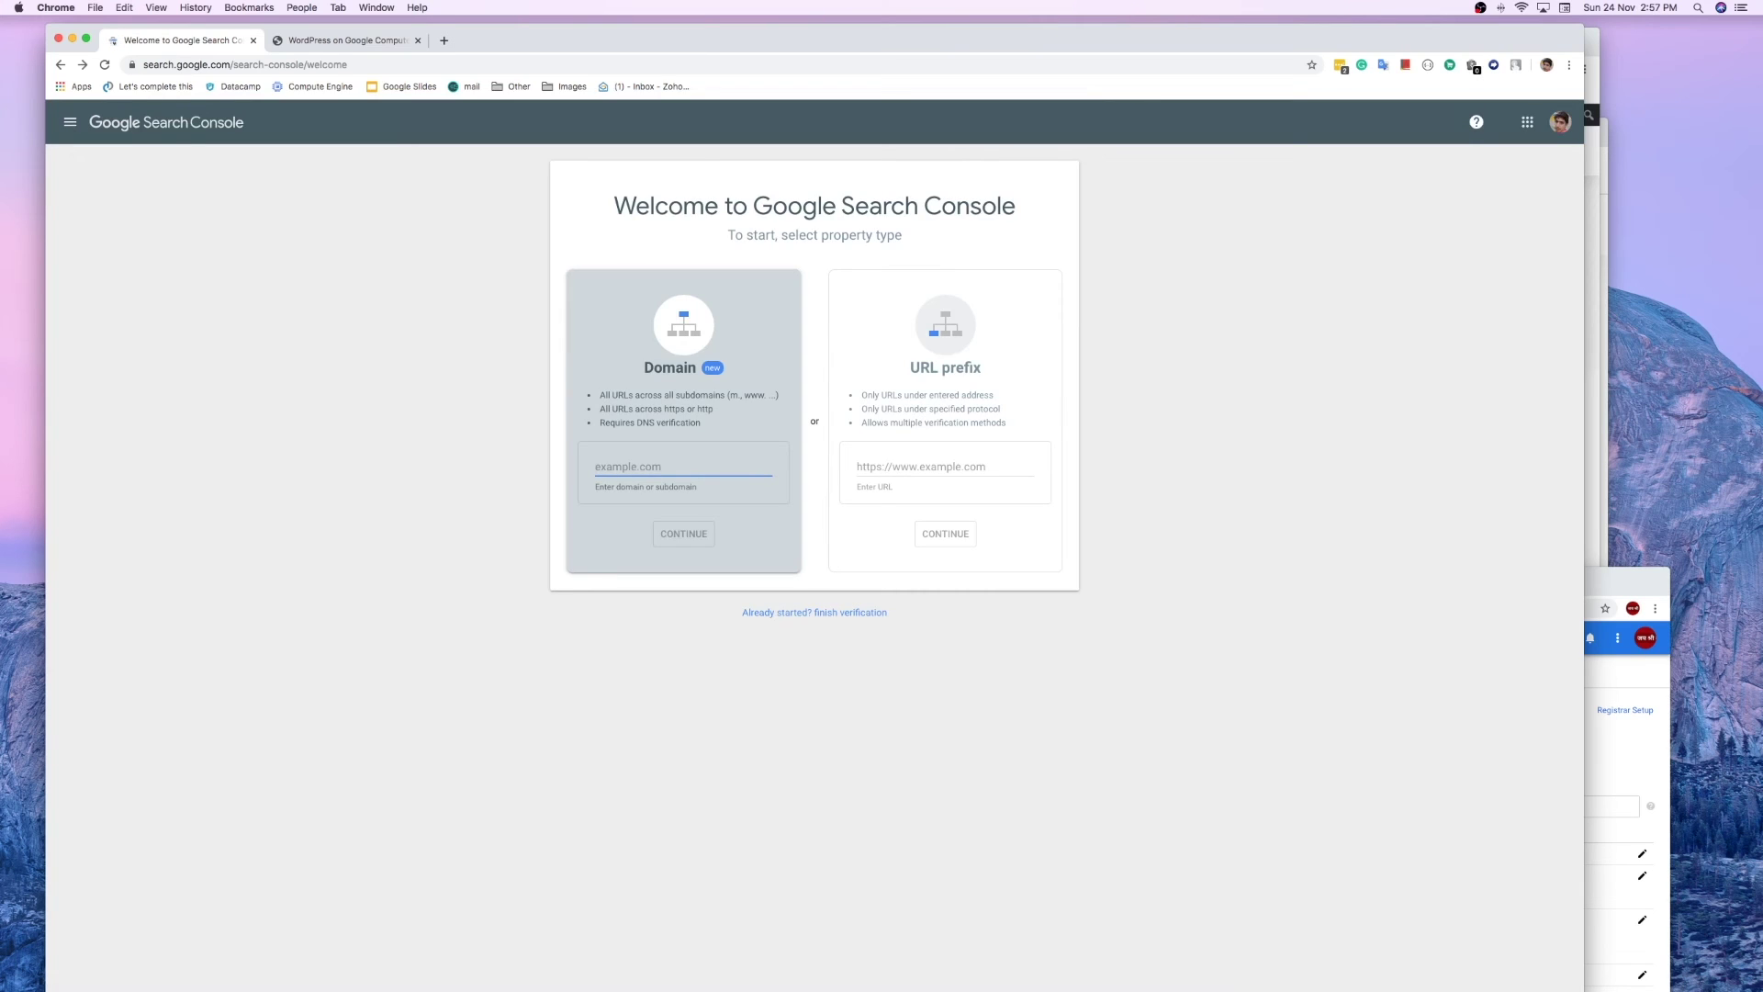
# Step: Submit newtechman.com as a Domain property, open the verified property and start past its welcome introduction
pyautogui.write('newte')
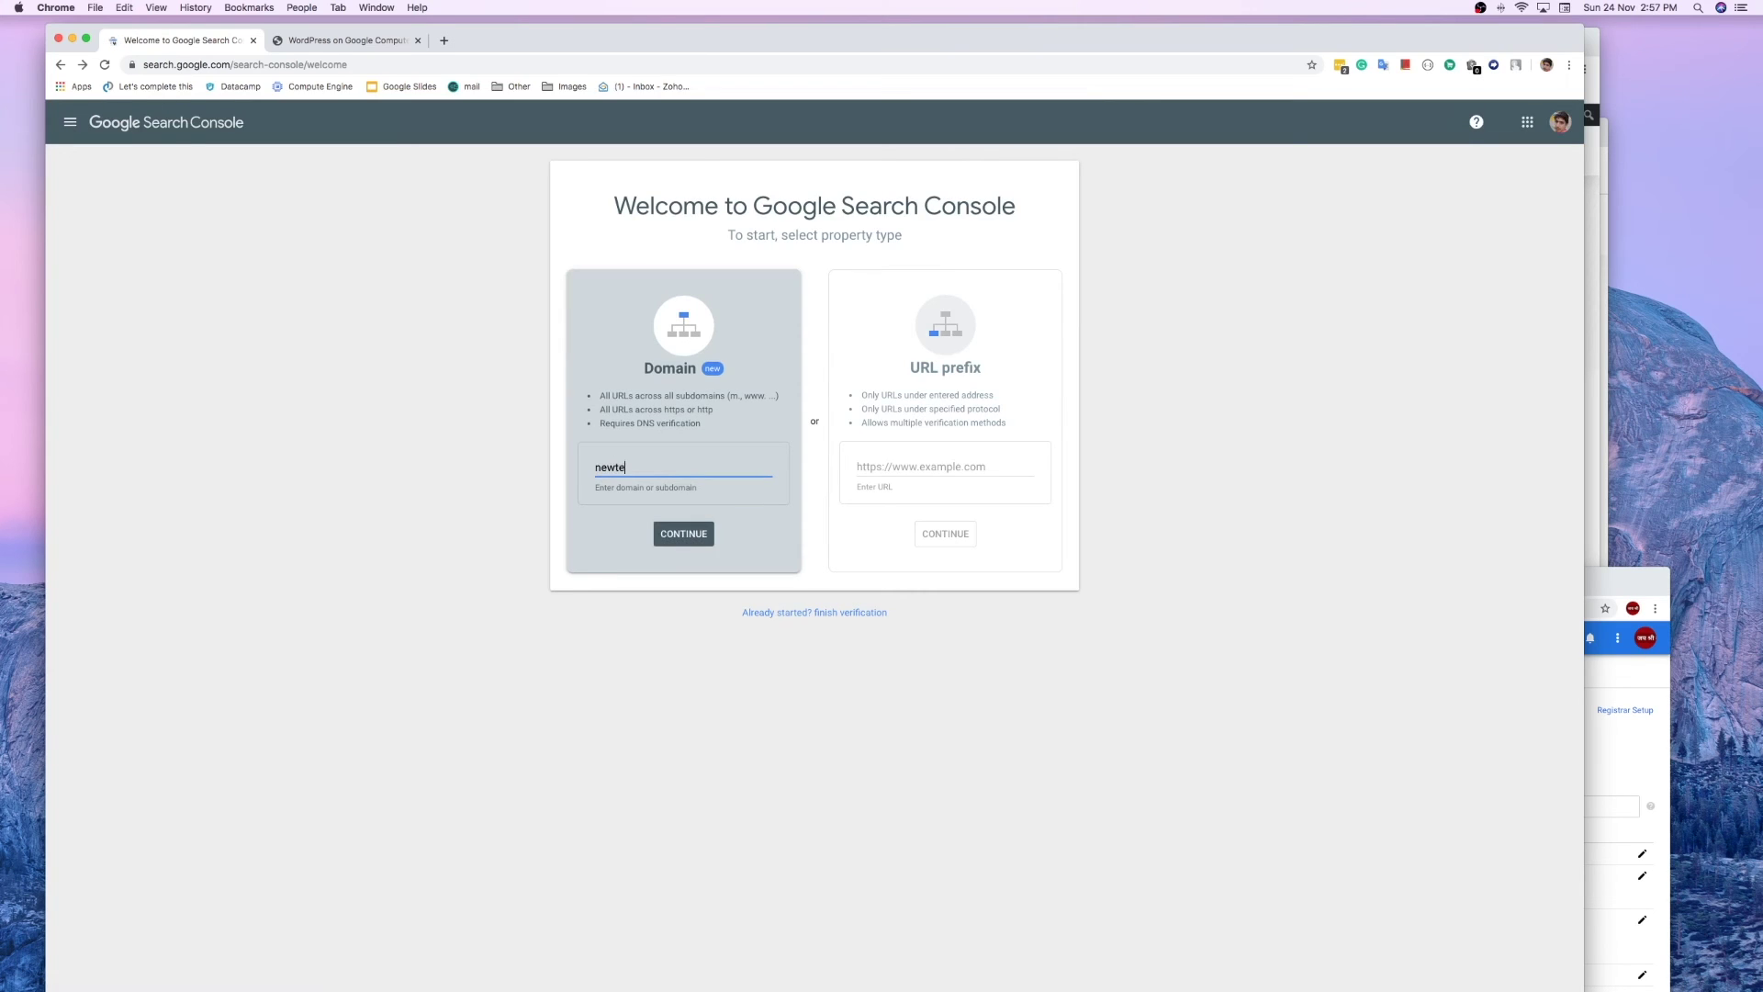
pyautogui.write('chman.com')
pyautogui.press('Return')
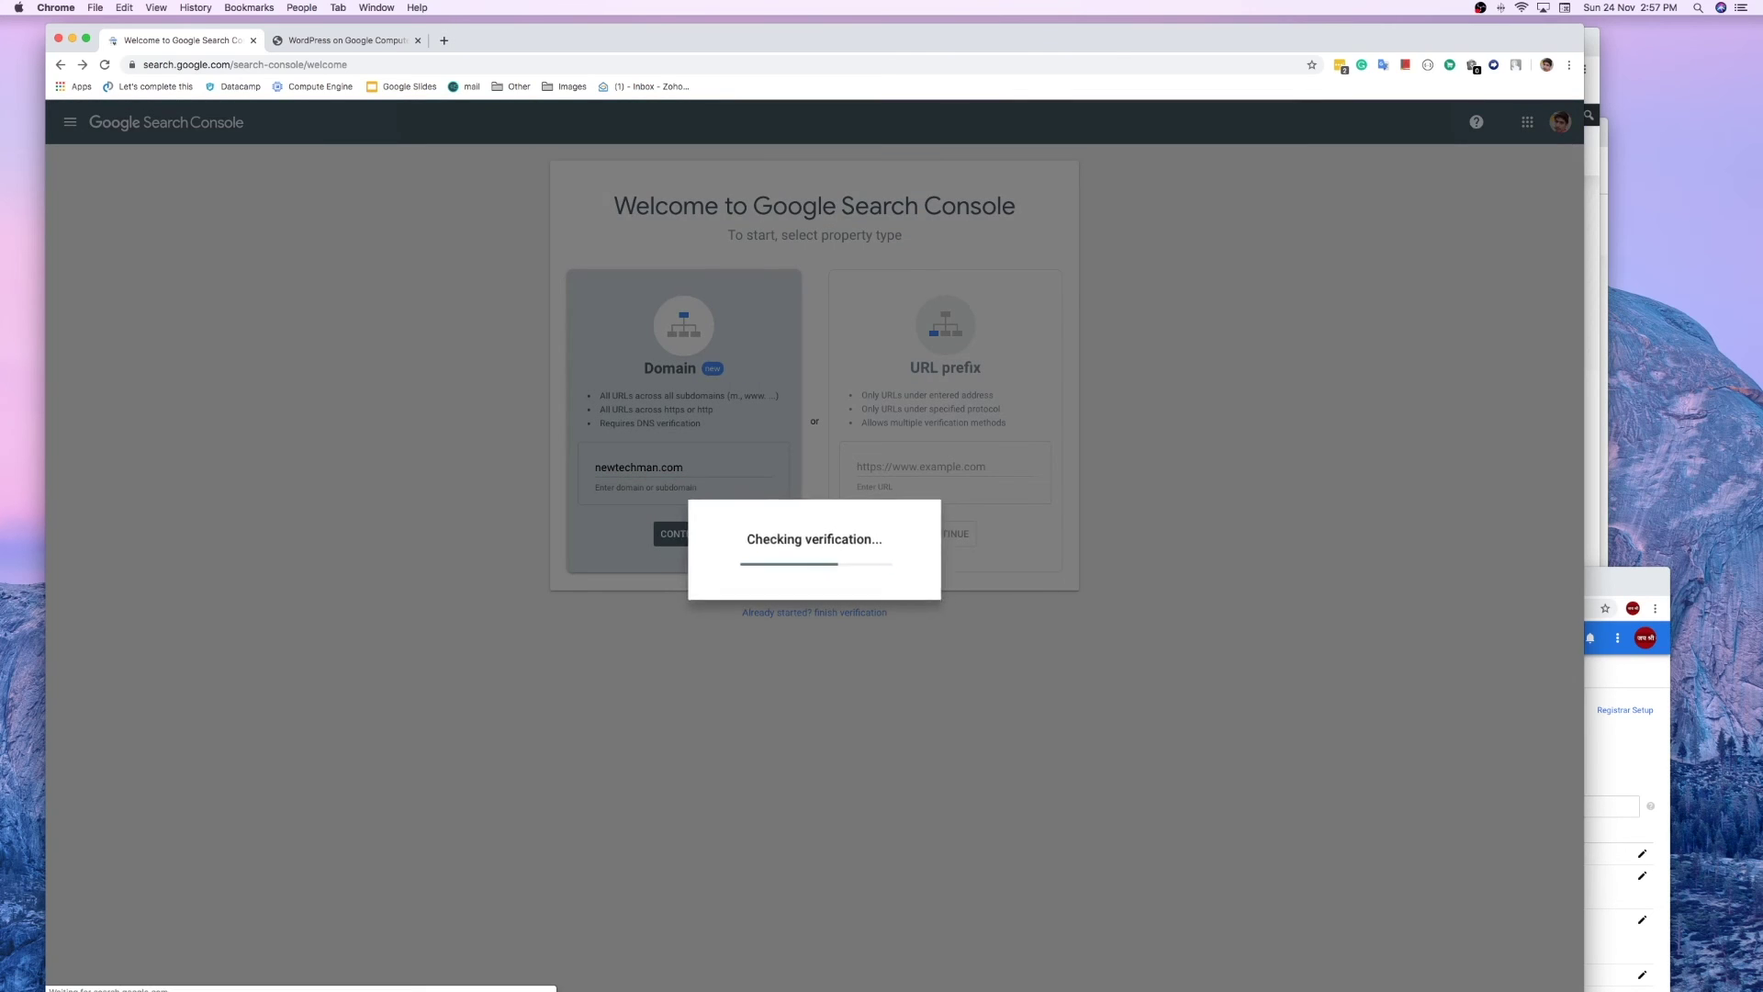
pyautogui.click(980, 628)
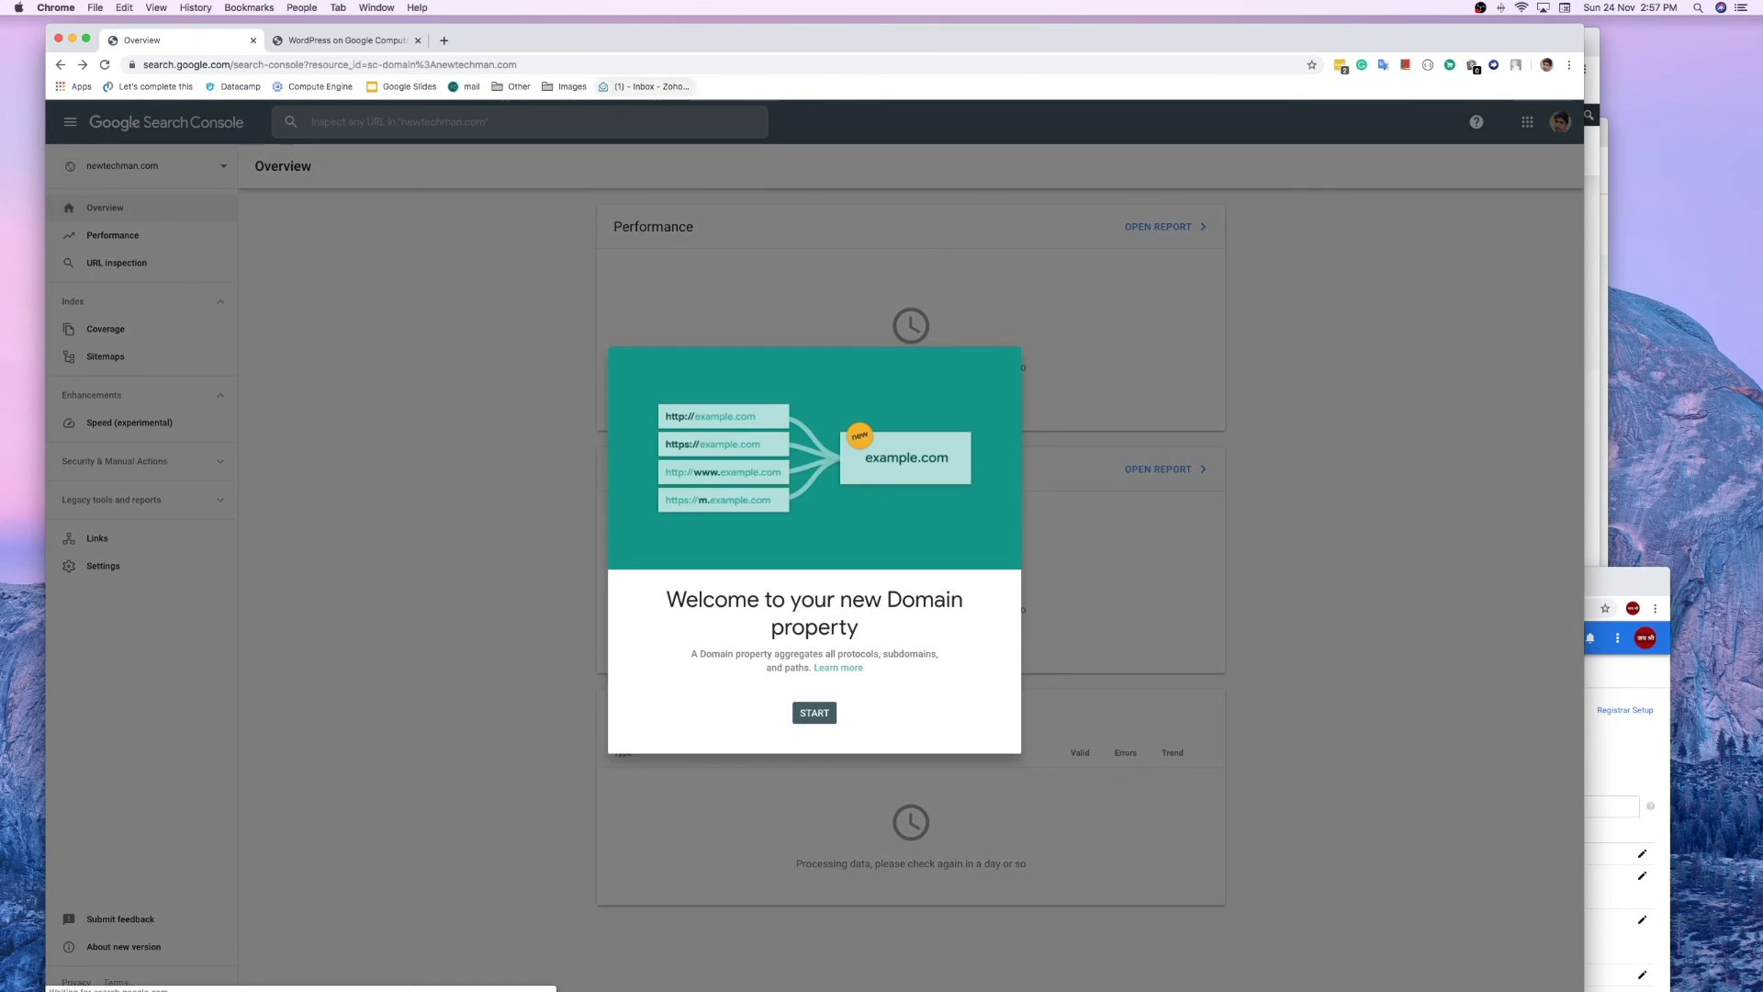
pyautogui.moveTo(714, 600); pyautogui.dragTo(963, 600)
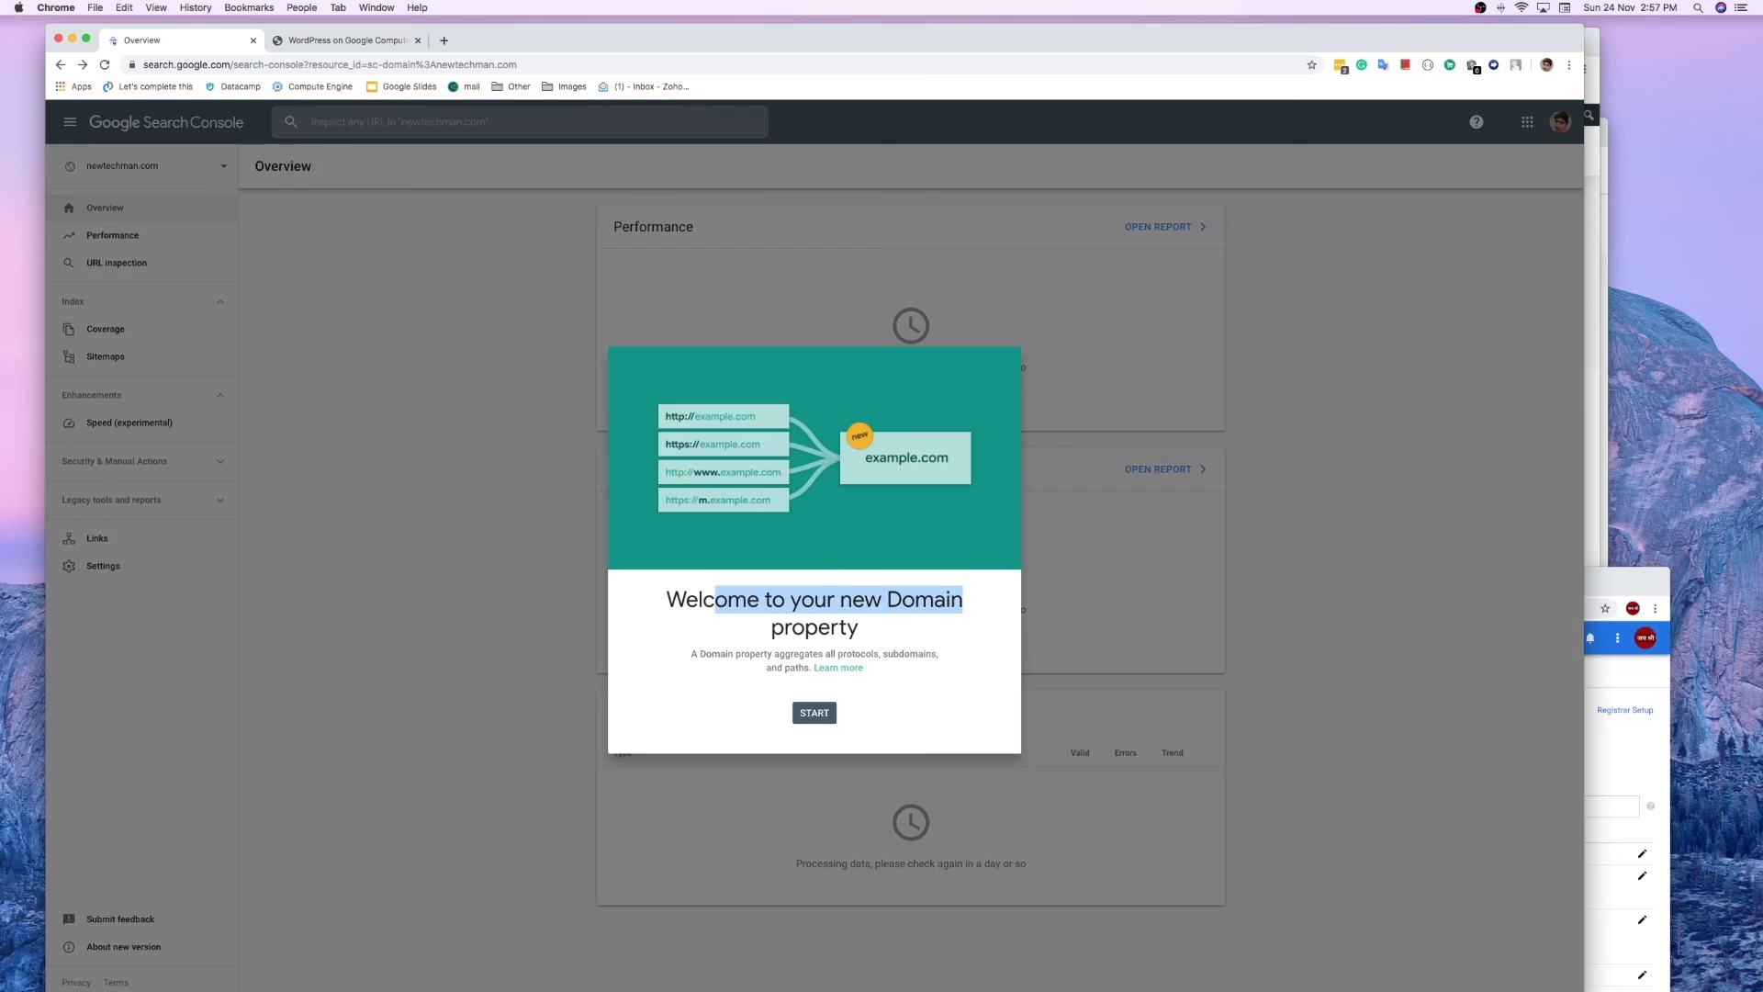
pyautogui.click(815, 713)
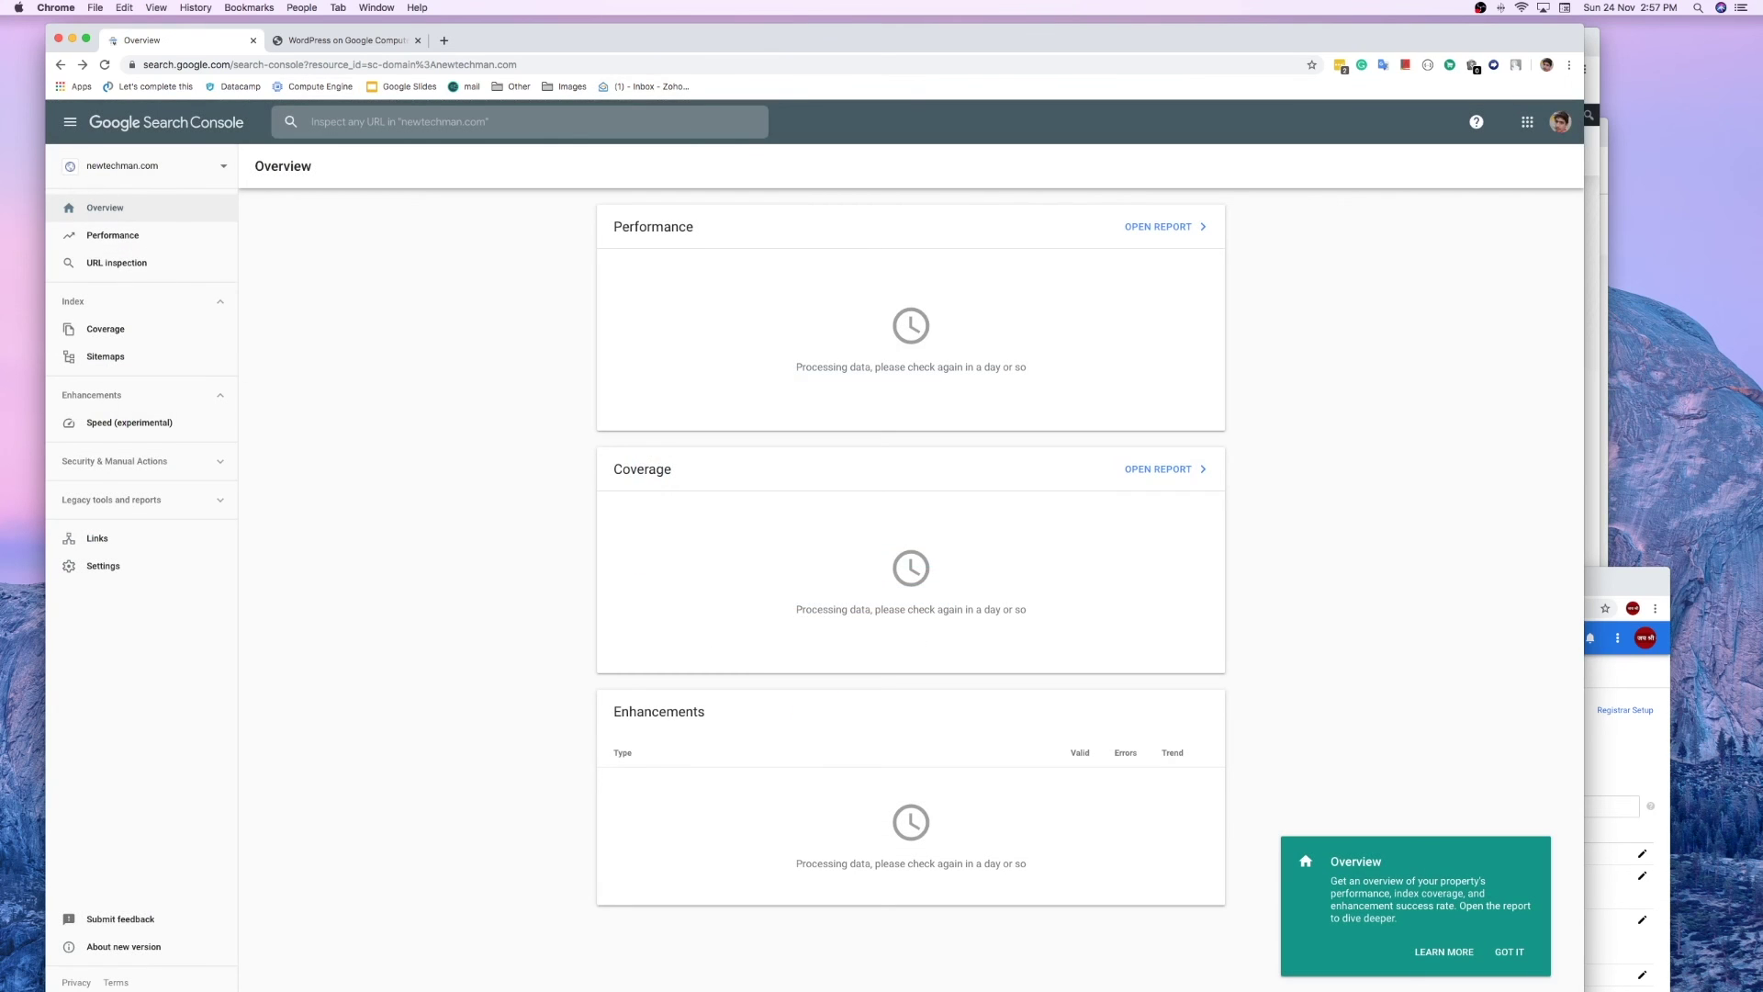
# Step: Search Google for site:newtechman.com in a new tab to check indexing, and return to the Search Console property overview
pyautogui.click(137, 165)
pyautogui.press('Escape')
pyautogui.press('super+t')
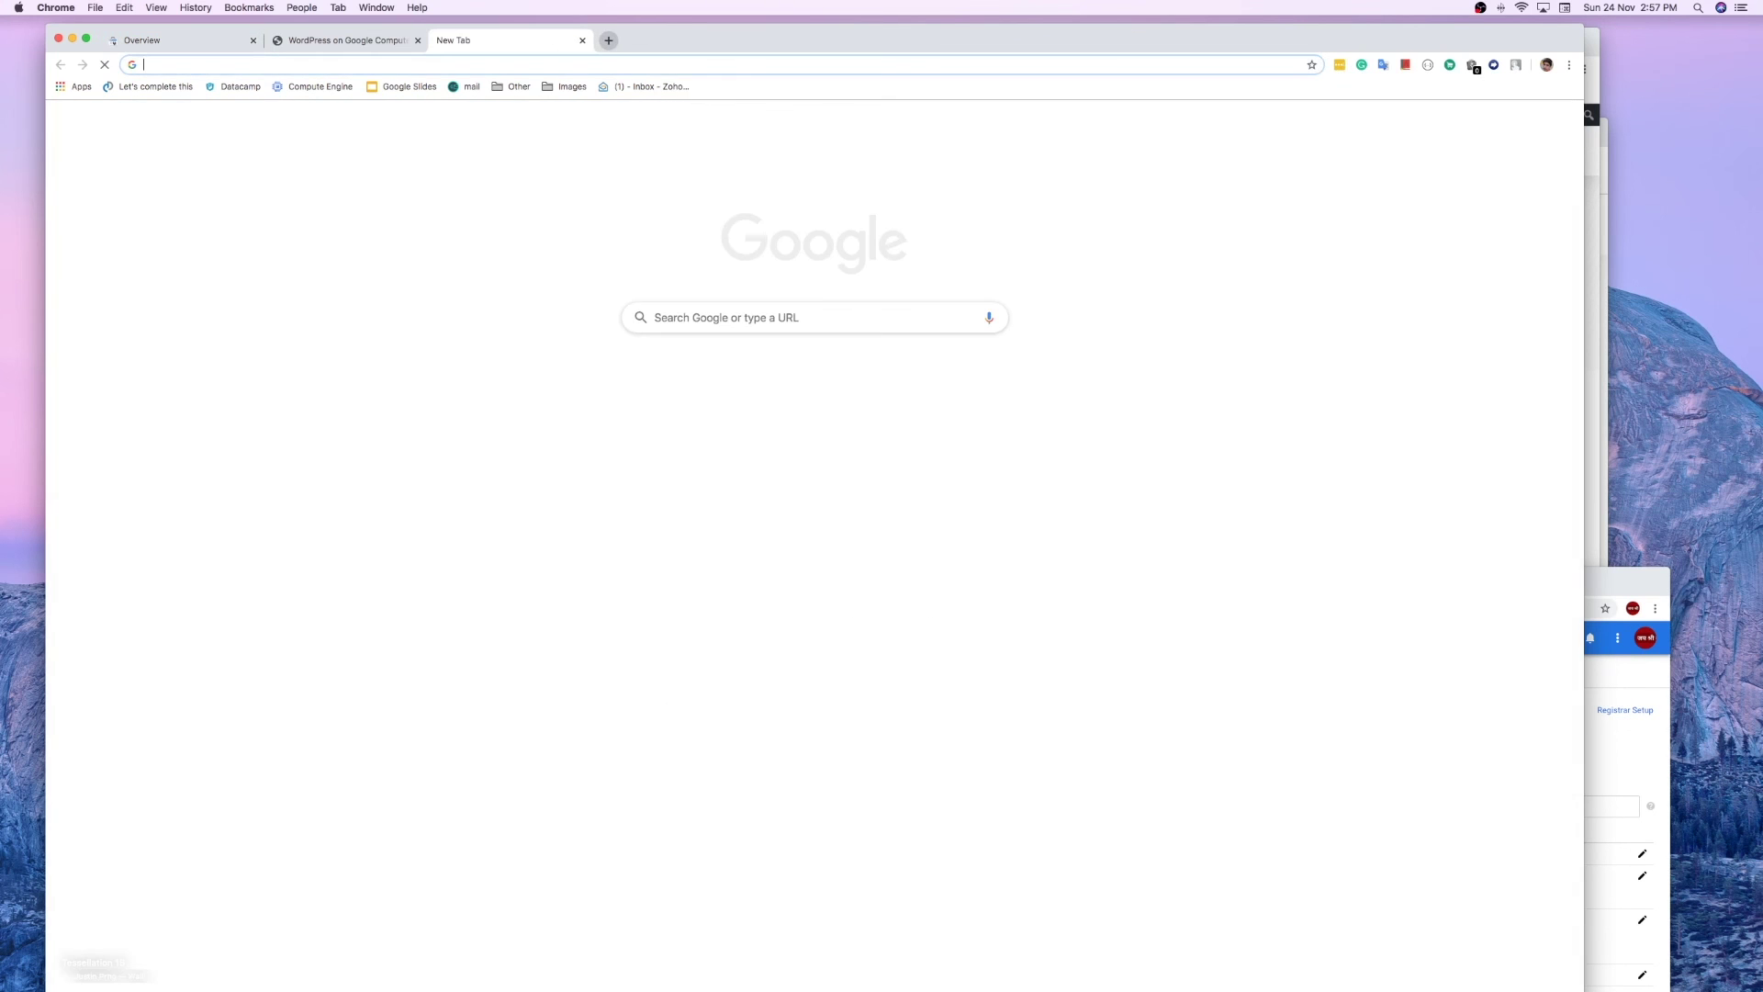
pyautogui.write('site')
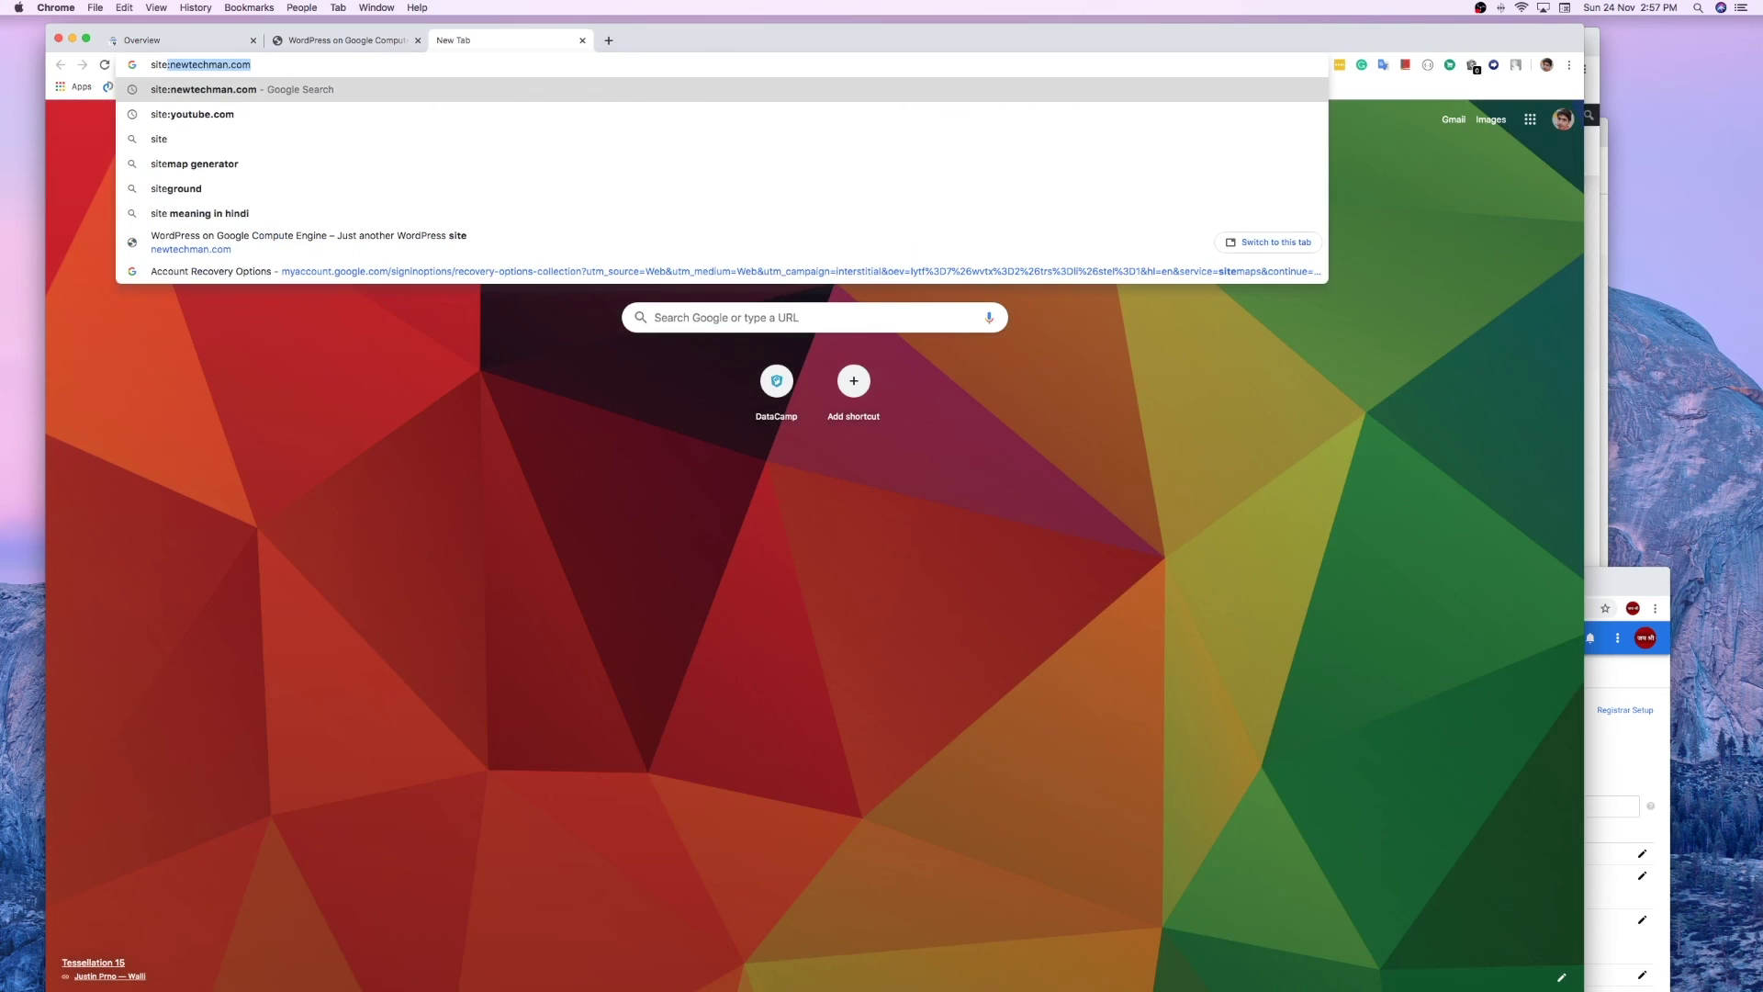
pyautogui.press('Return')
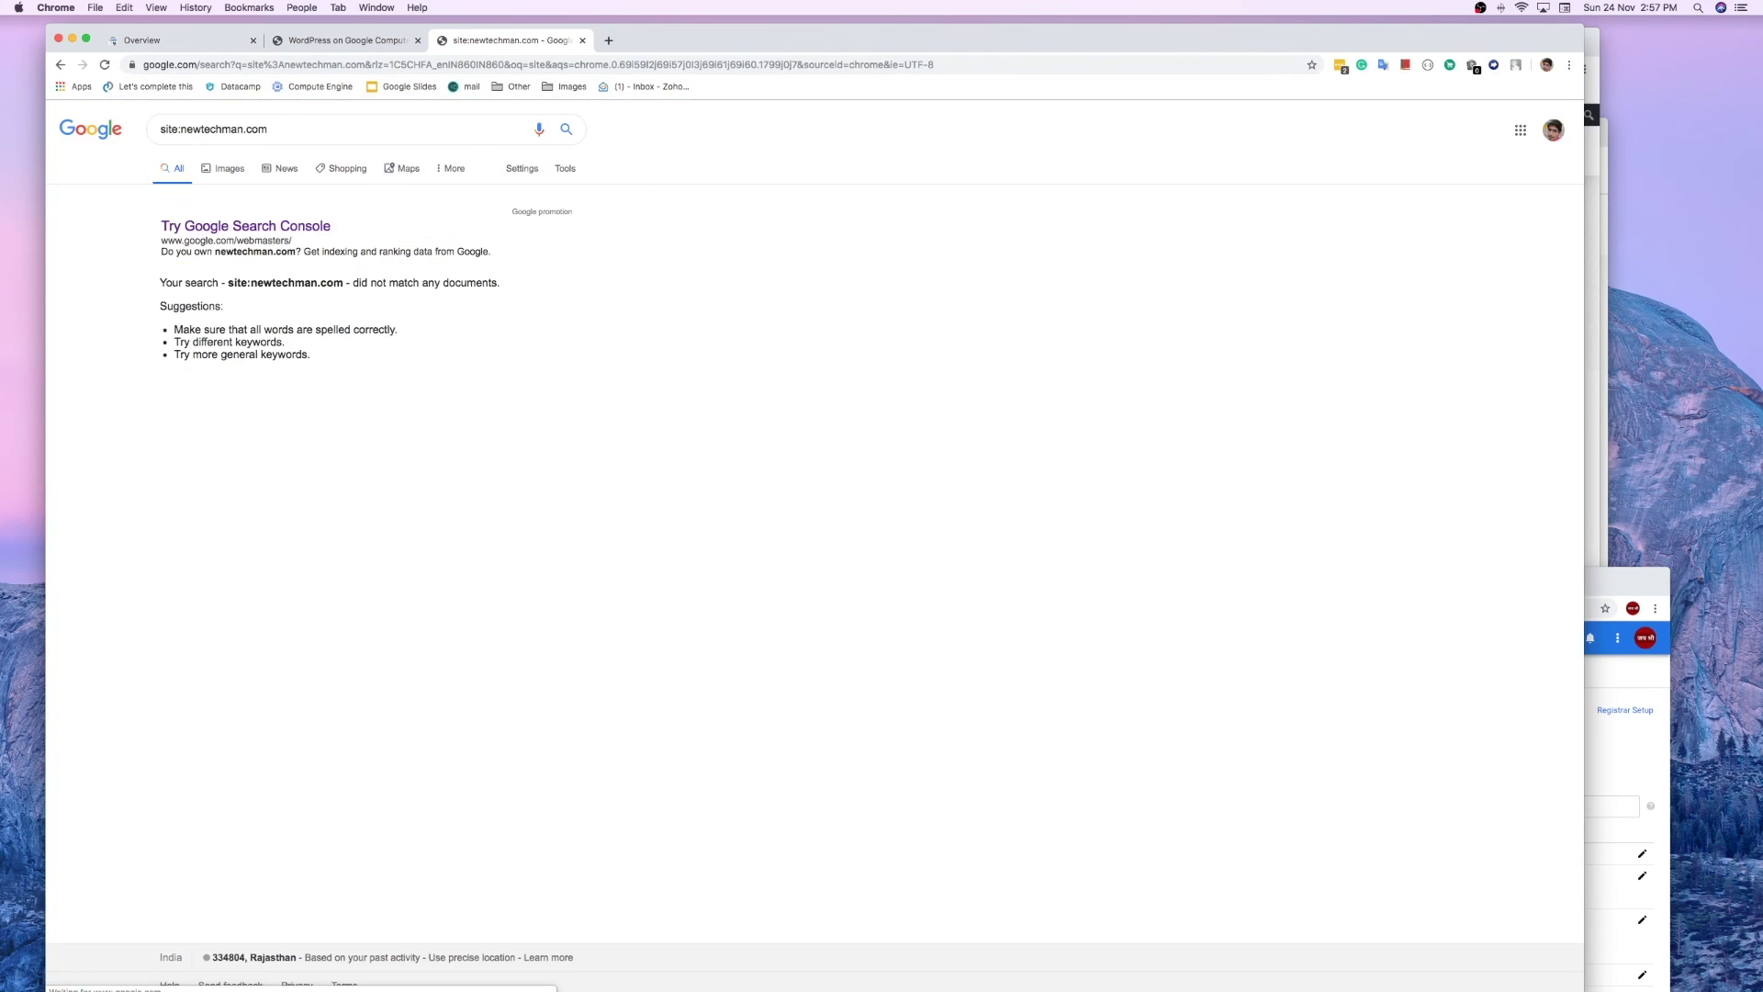
pyautogui.moveTo(227, 282); pyautogui.dragTo(500, 282)
pyautogui.click(174, 40)
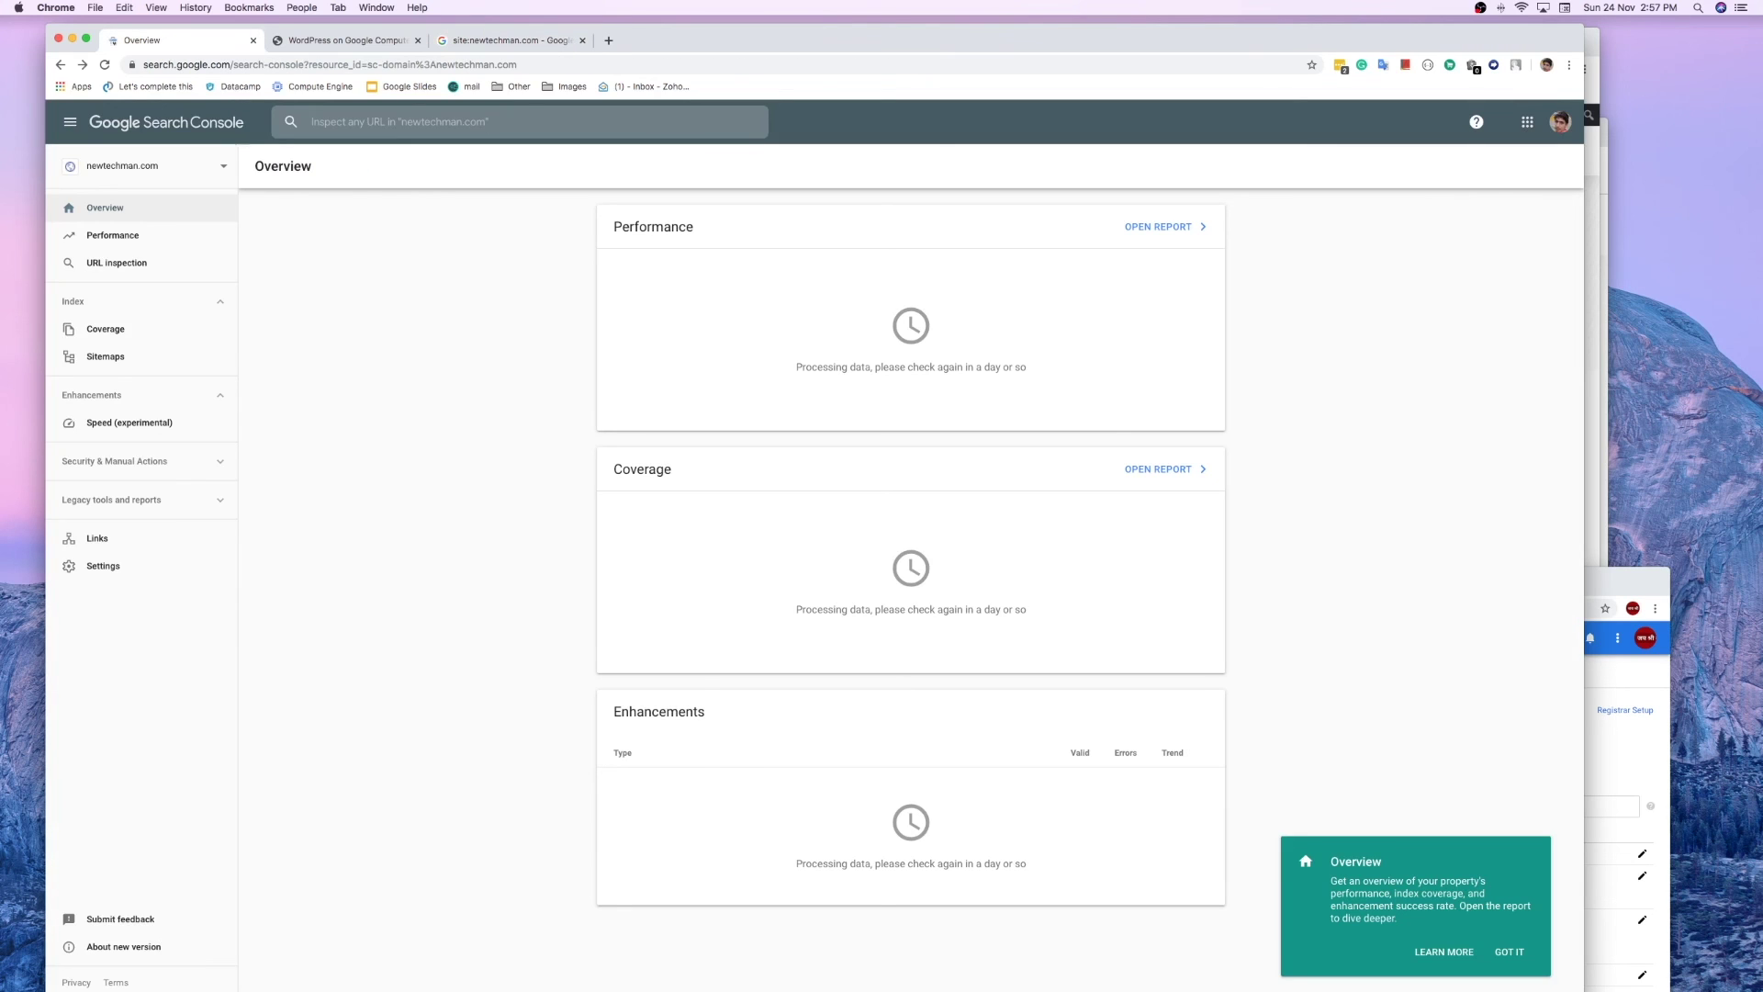
pyautogui.moveTo(781, 39); pyautogui.dragTo(788, 32)
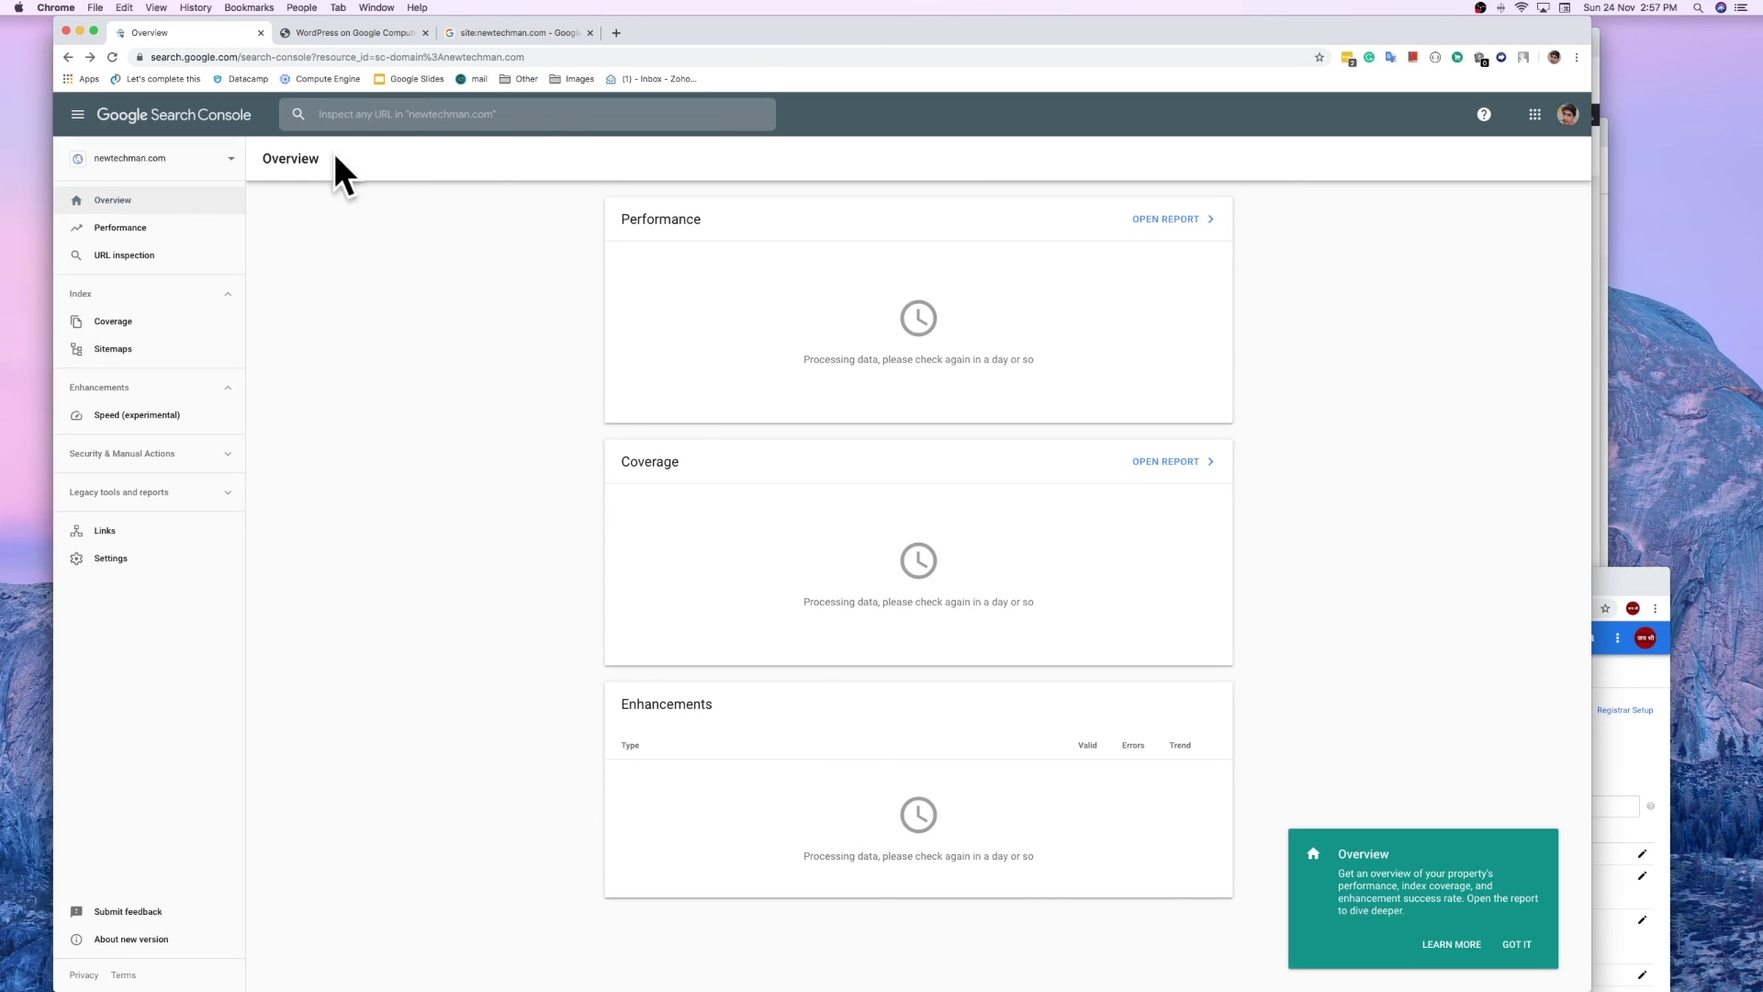